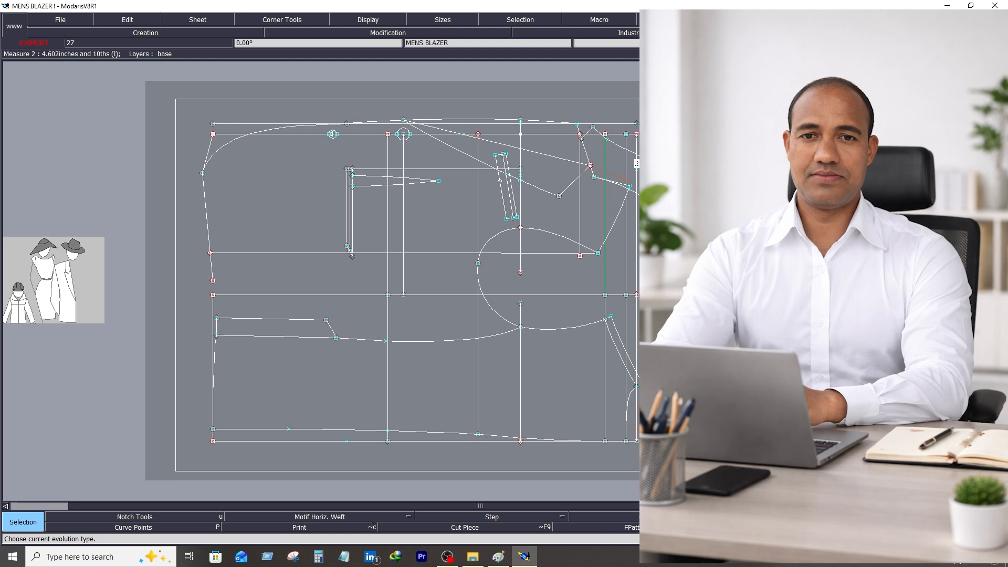
Step: Examine the men's blazer draft, highlighting the front half and the back half one after the other
{"action": "key", "text": "i"}
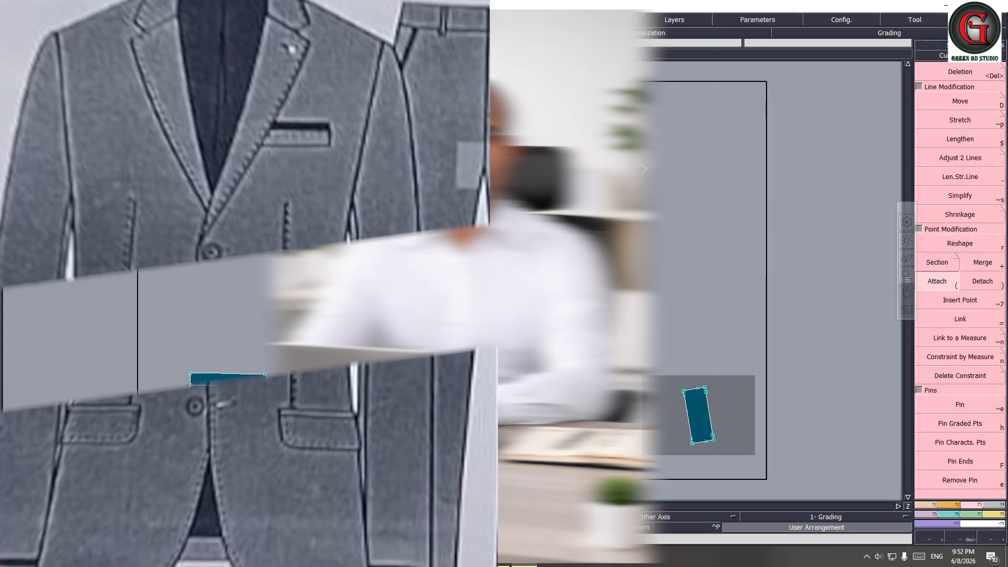
{"action": "key", "text": "Return"}
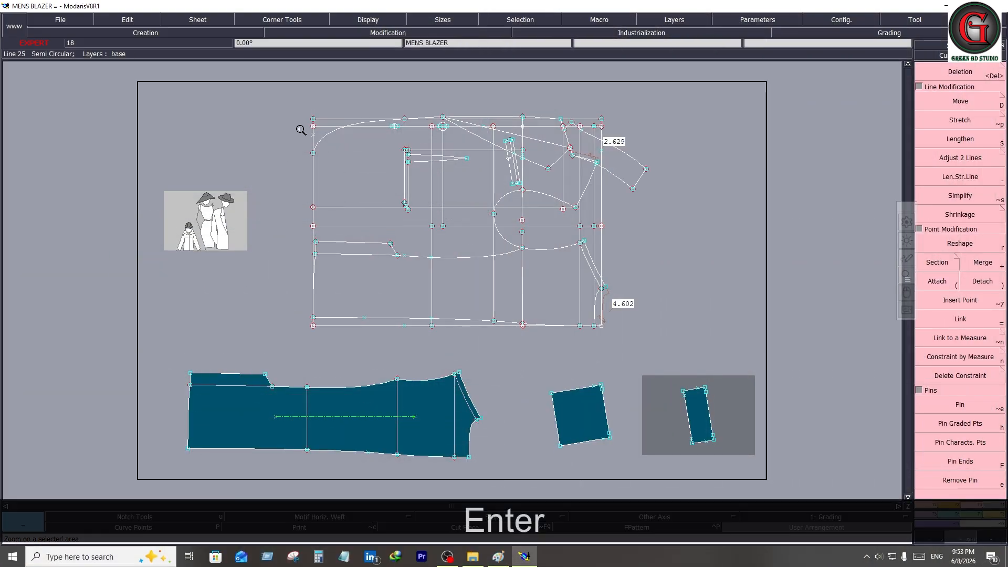
{"action": "left_click_drag", "start_coordinate": [295, 106], "coordinate": [655, 345]}
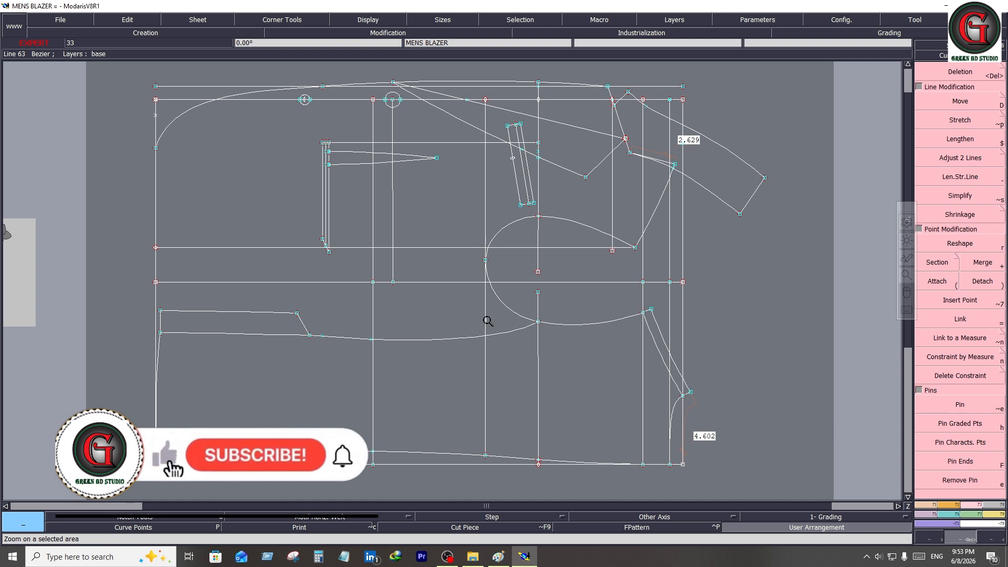
{"action": "left_click", "coordinate": [138, 73]}
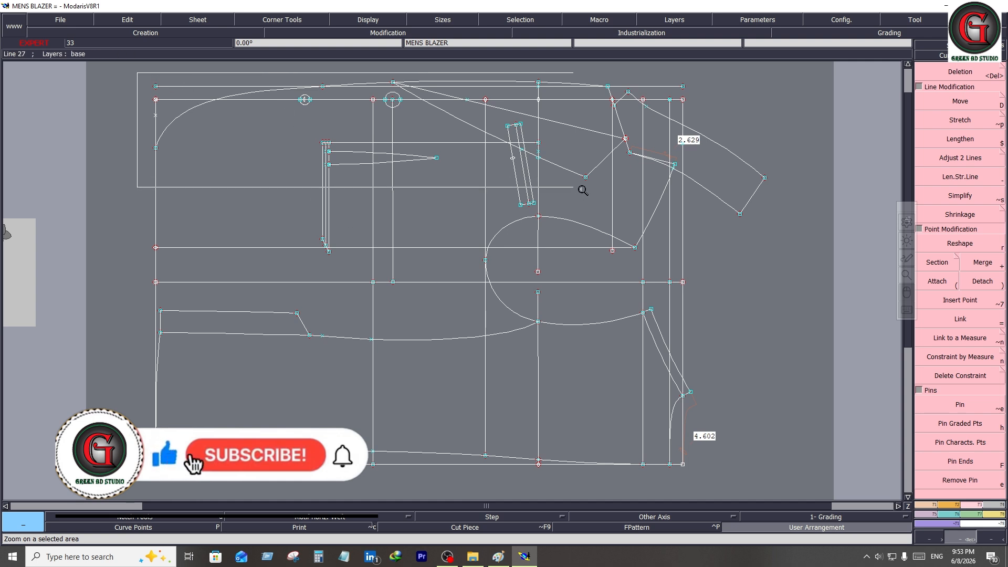
{"action": "left_click", "coordinate": [782, 268]}
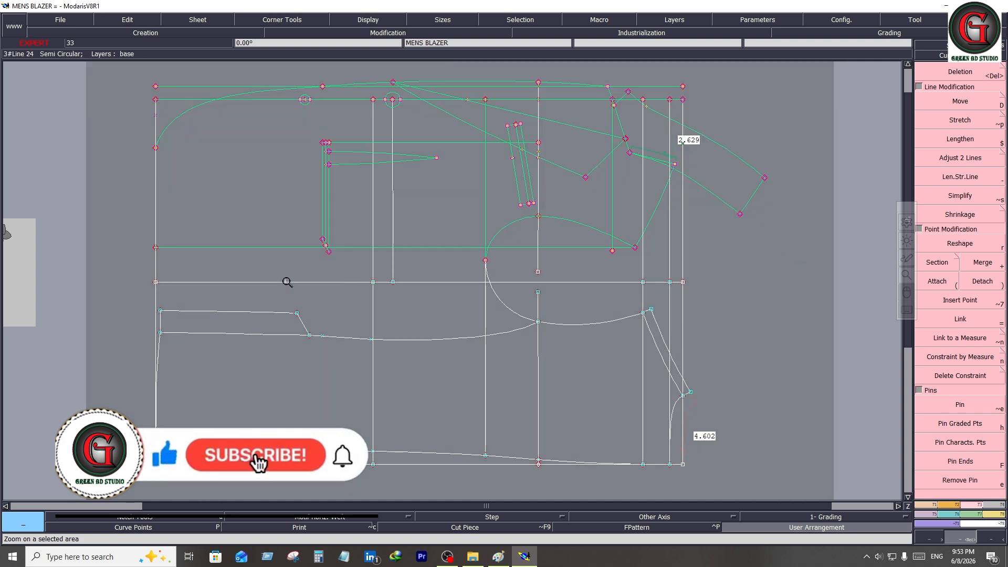
{"action": "left_click", "coordinate": [139, 275]}
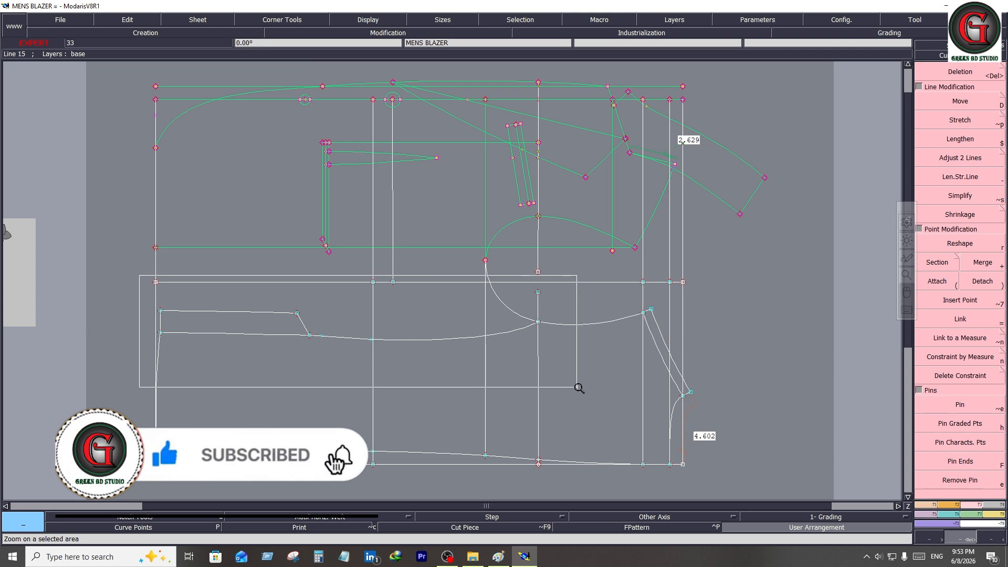
{"action": "left_click", "coordinate": [691, 470]}
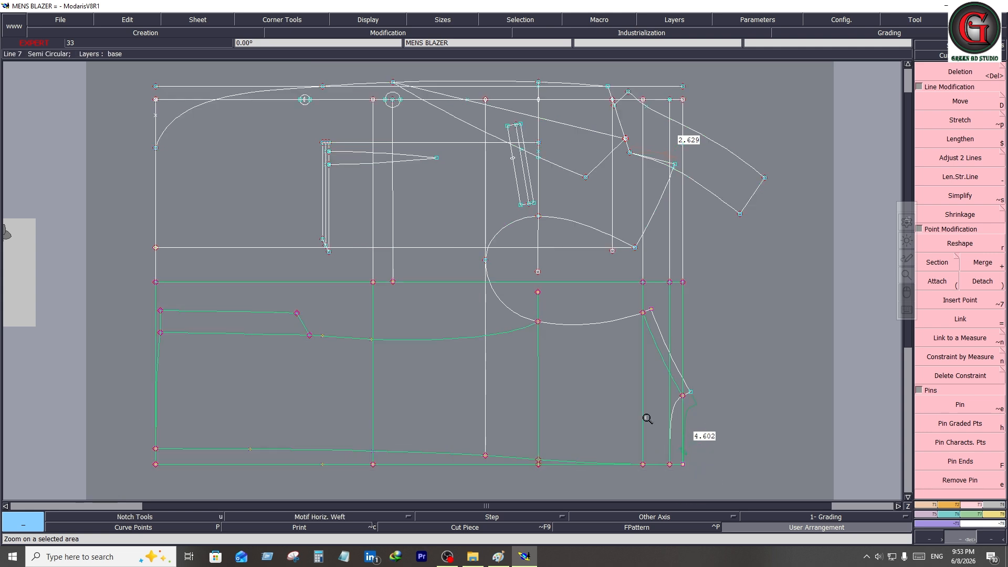
{"action": "left_click", "coordinate": [725, 346]}
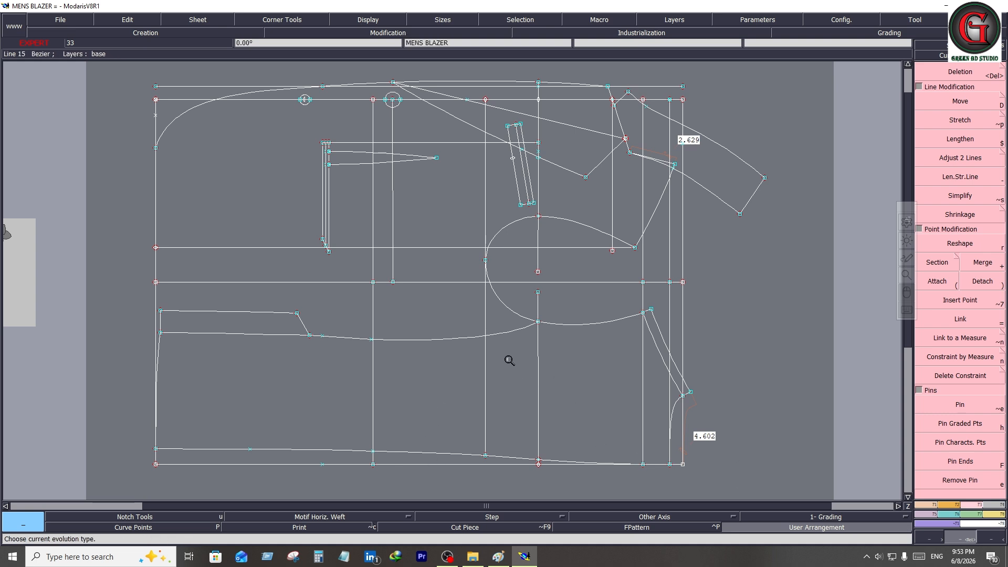
Step: Delete the vertical construction line at the armhole's edge and the horizontal construction line running from the hem through the front armhole
{"action": "key", "text": "Delete"}
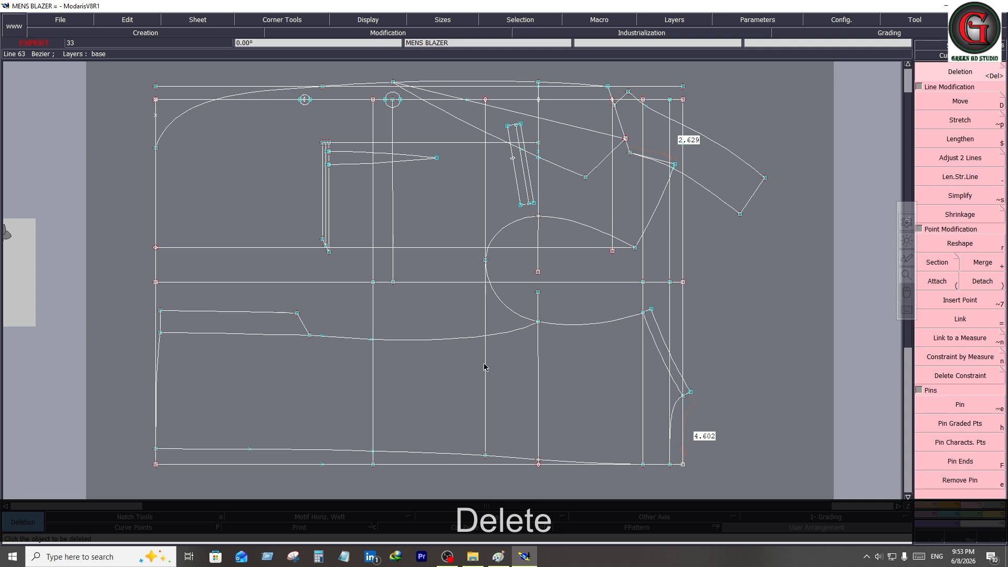
{"action": "left_click", "coordinate": [487, 218]}
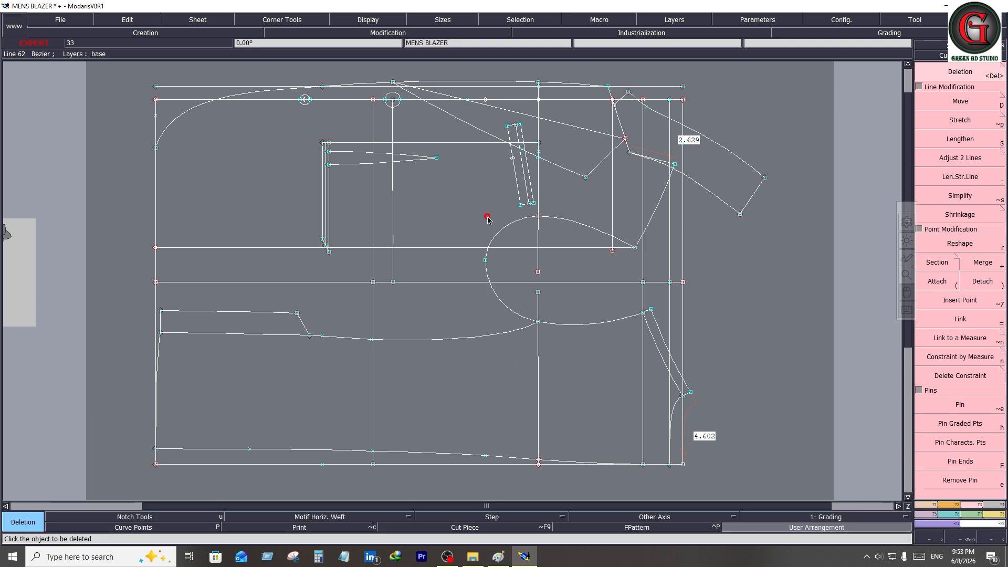
{"action": "left_click", "coordinate": [509, 248]}
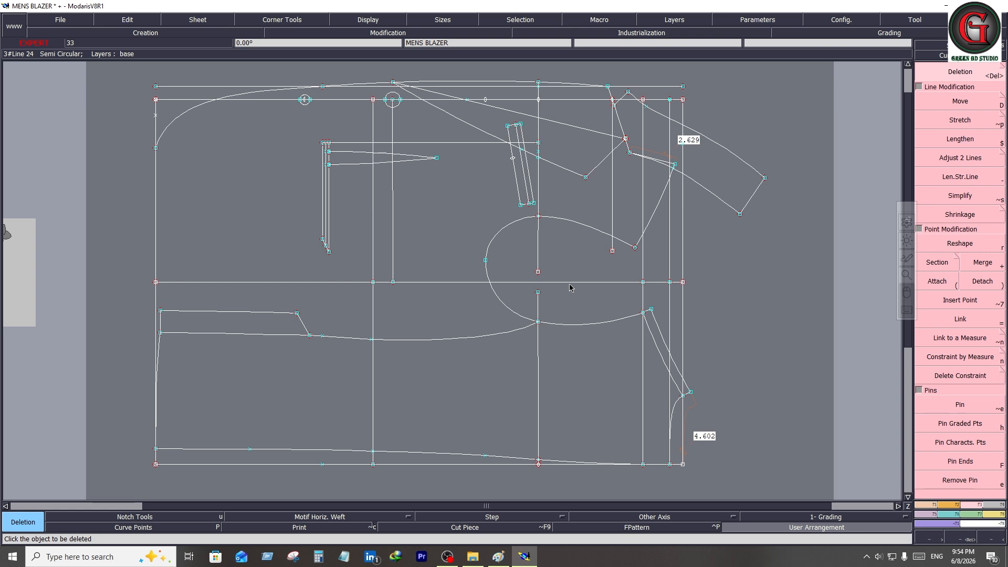
Step: Try to detach the front and back armhole curves at their shared point
{"action": "left_click", "coordinate": [984, 285]}
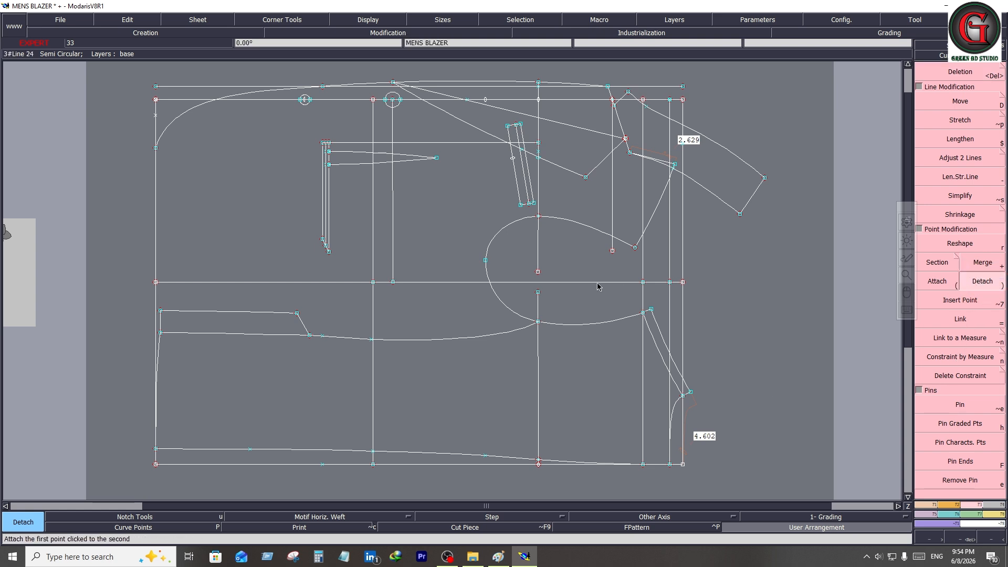
{"action": "left_click", "coordinate": [484, 261]}
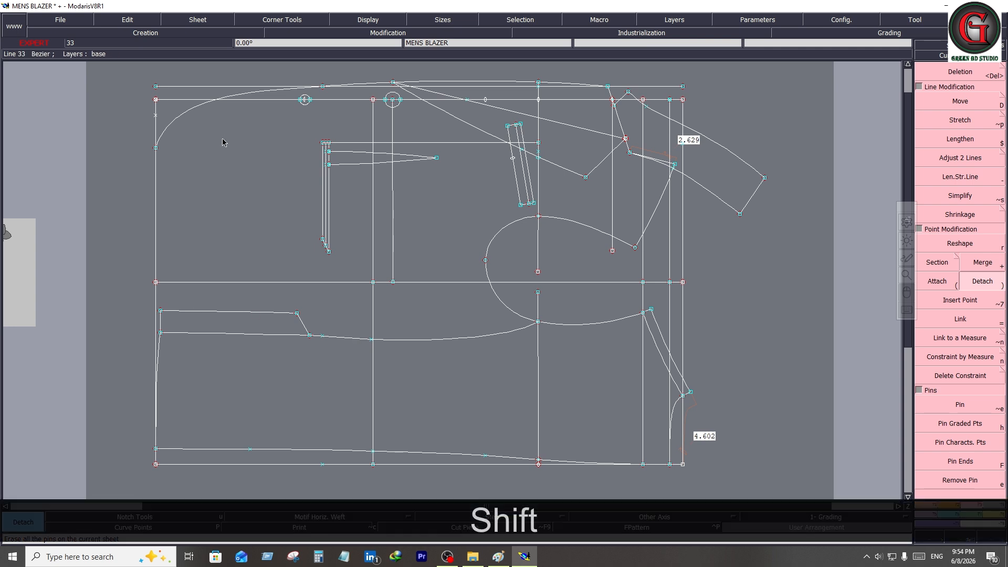
Step: Pin the end points of the current sheet and turn on Print to keep the original plot of modified objects
{"action": "key", "text": "shift+f"}
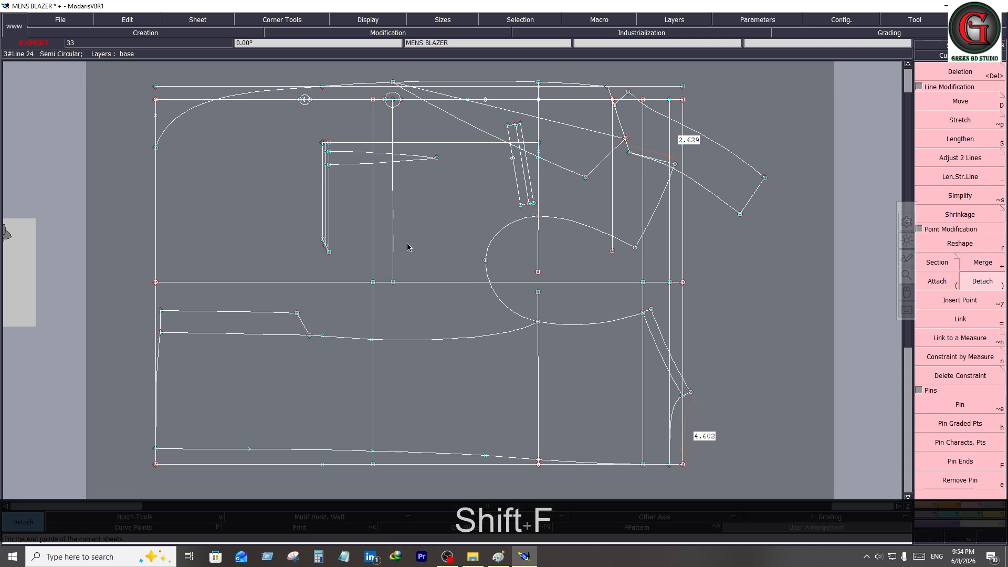
{"action": "key", "text": "shift+f"}
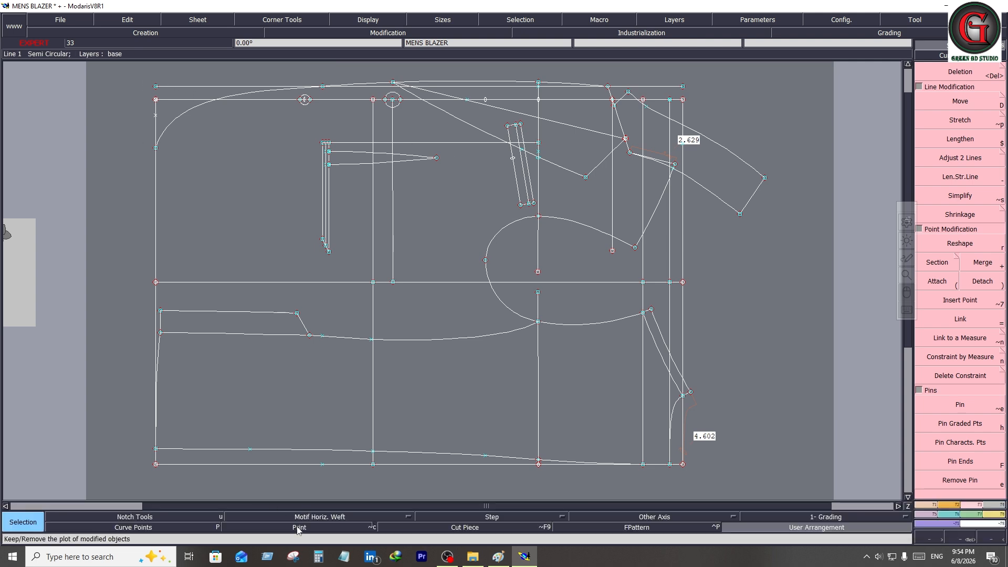
{"action": "left_click", "coordinate": [311, 532]}
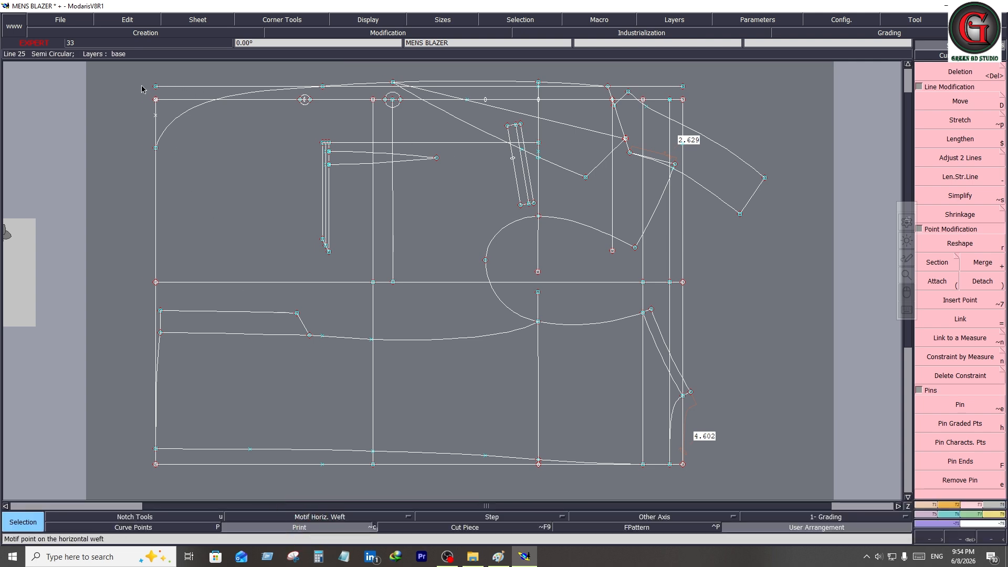
{"action": "left_click_drag", "start_coordinate": [138, 70], "coordinate": [806, 275]}
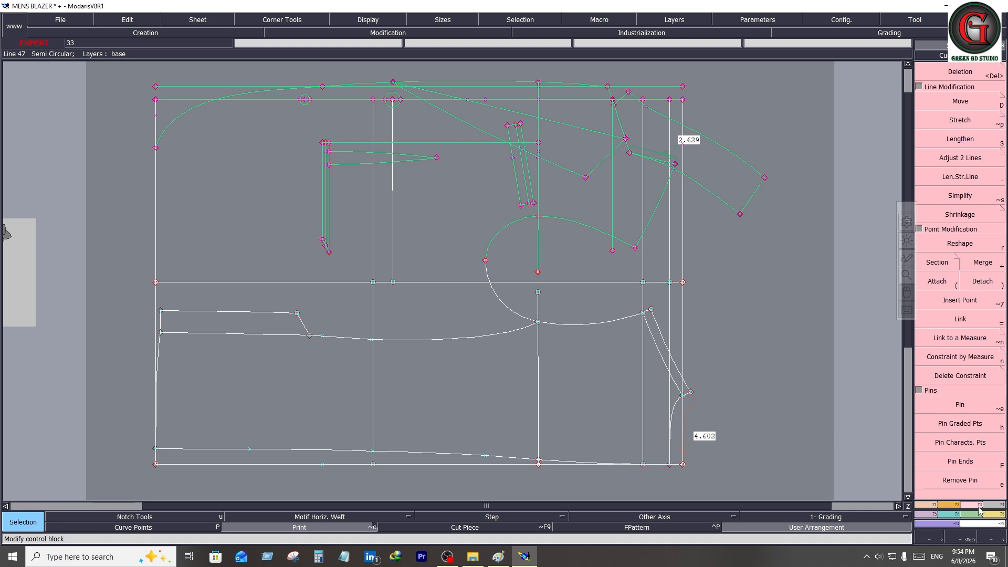
{"action": "left_click", "coordinate": [953, 100]}
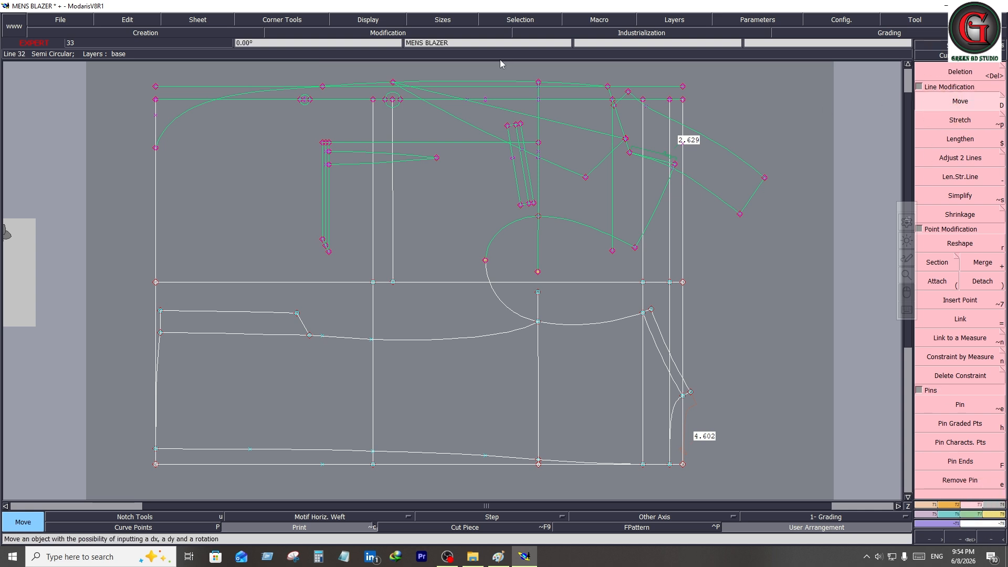
{"action": "left_click", "coordinate": [499, 84]}
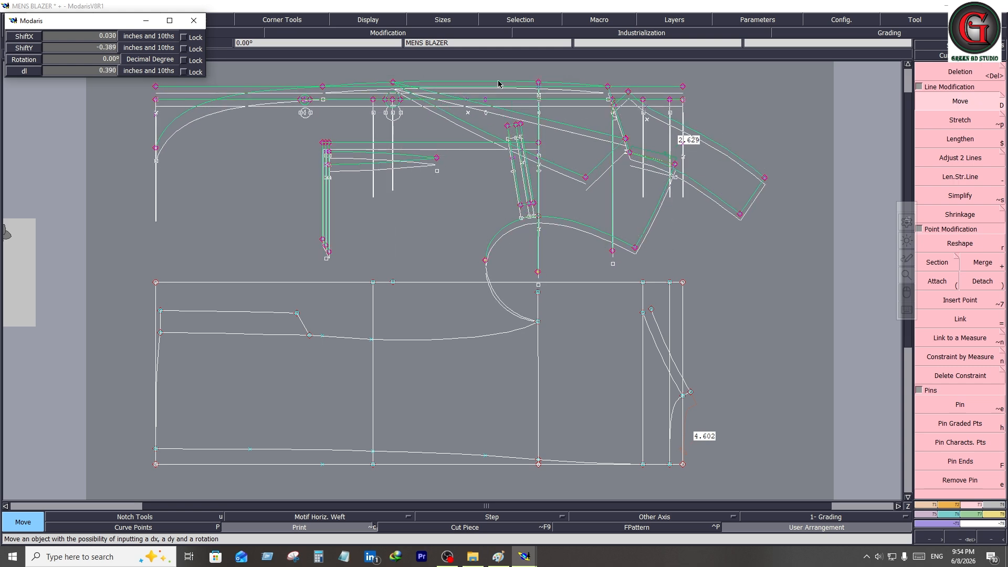
{"action": "left_click", "coordinate": [501, 76]}
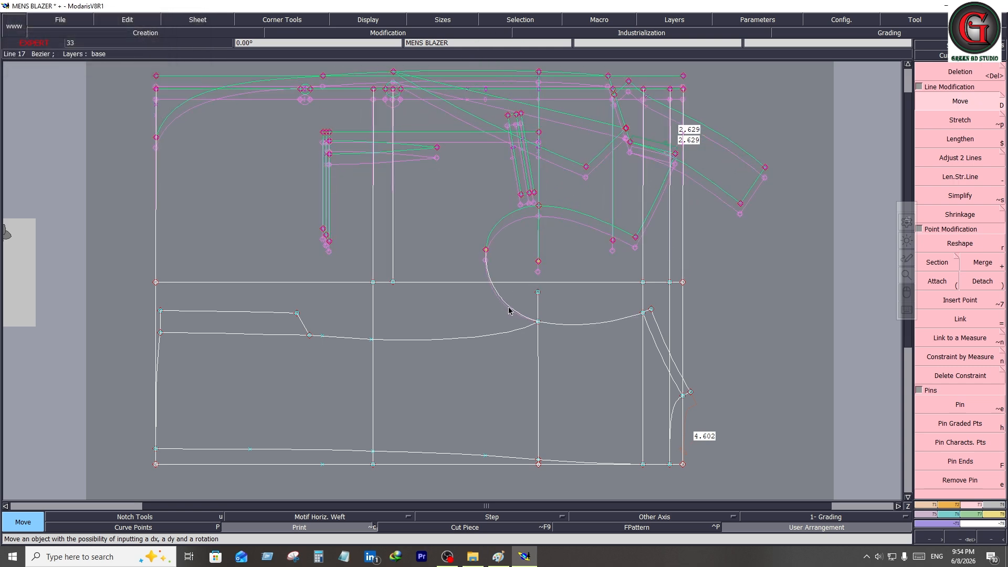
{"action": "key", "text": "ctrl+z"}
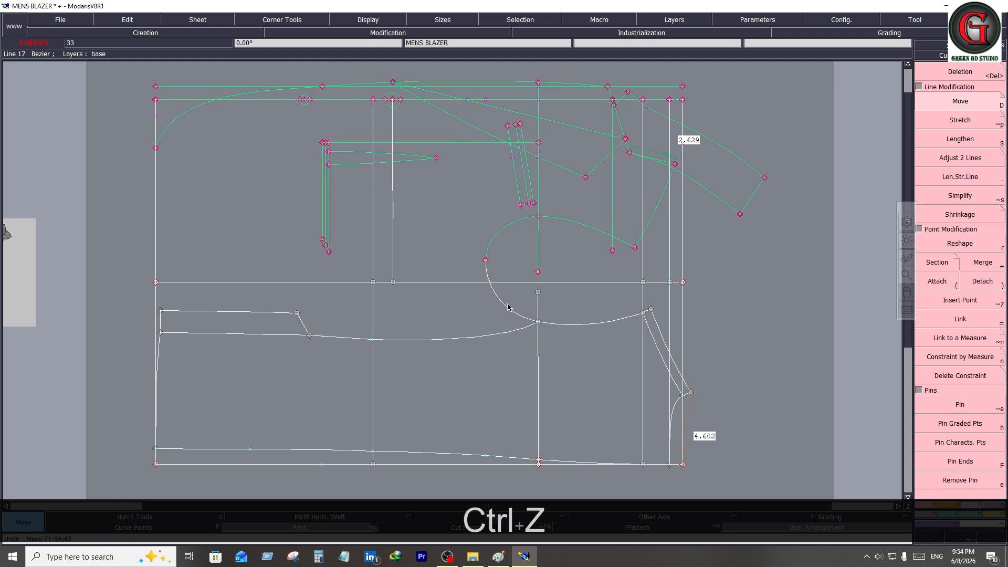
{"action": "left_click", "coordinate": [482, 303]}
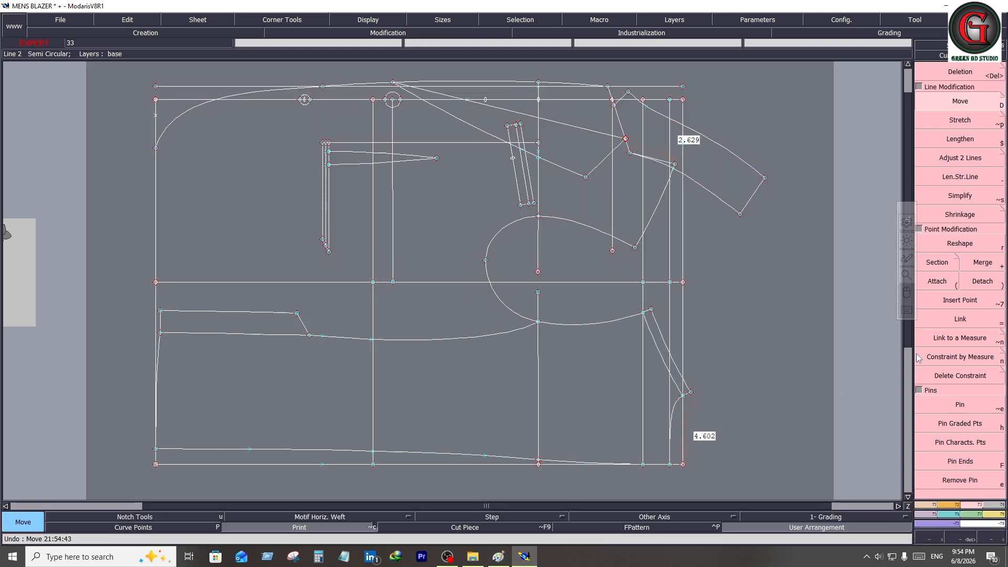
Step: Detach the front armhole curve from the back armhole curve at their shared point
{"action": "left_click", "coordinate": [982, 282]}
{"action": "left_click", "coordinate": [485, 261]}
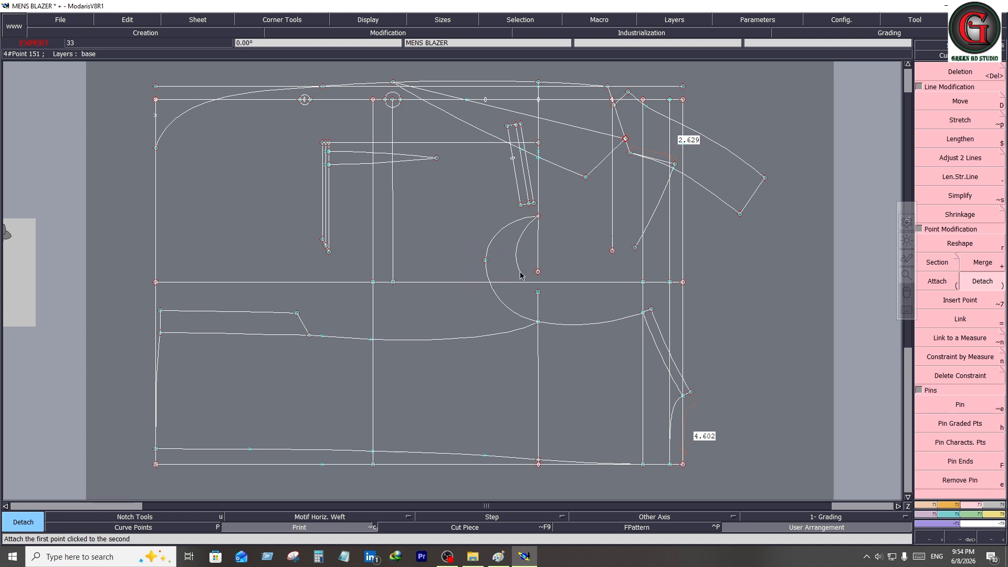
{"action": "right_click", "coordinate": [520, 272]}
Step: Move the blazer's front half, including the front armhole curve, by a ShiftX of 0 and a ShiftY of 1.25 inches
{"action": "left_click_drag", "start_coordinate": [135, 70], "coordinate": [773, 261]}
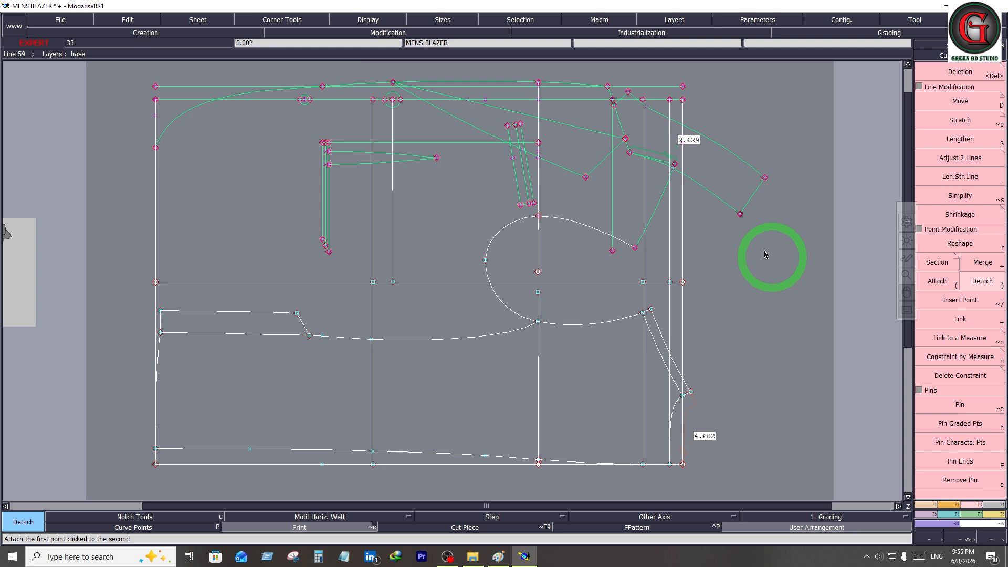
{"action": "left_click", "coordinate": [565, 220], "text": "shift"}
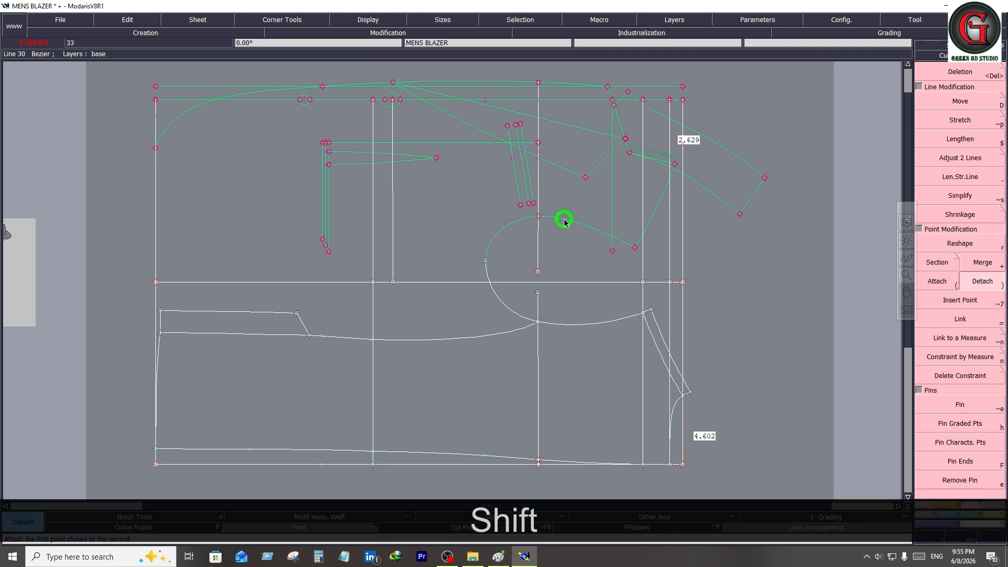
{"action": "left_click", "coordinate": [957, 101]}
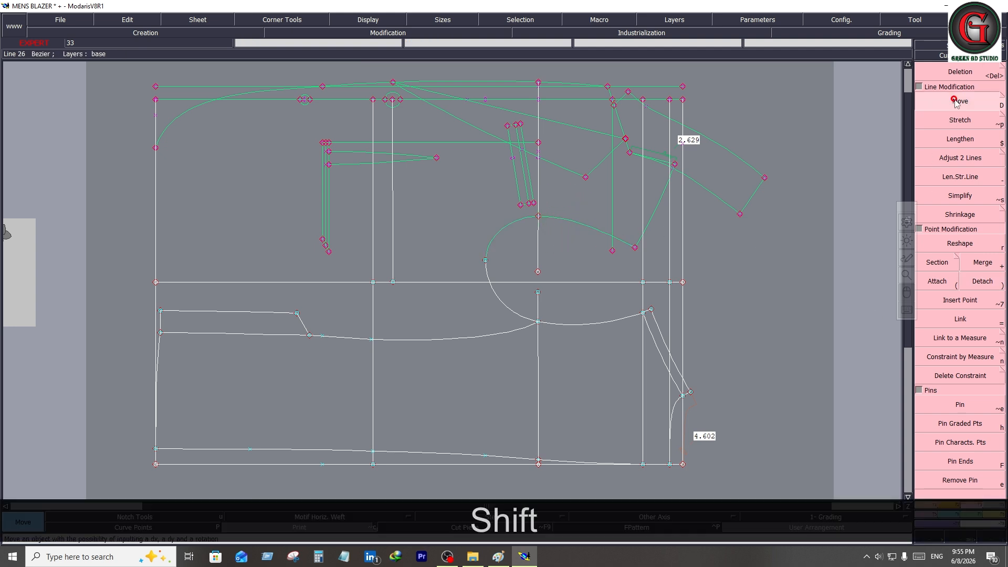
{"action": "left_click", "coordinate": [479, 84]}
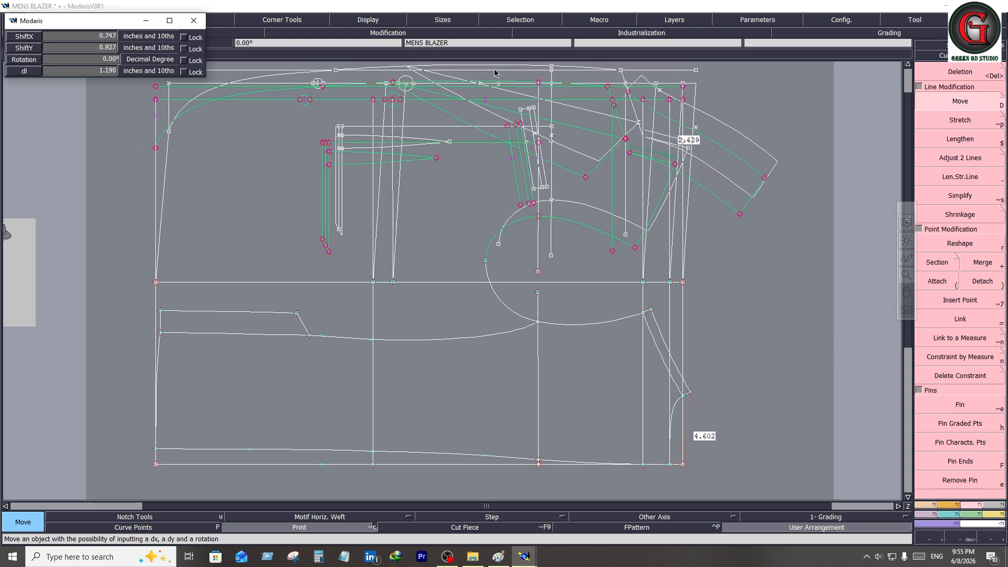
{"action": "key", "text": "Down"}
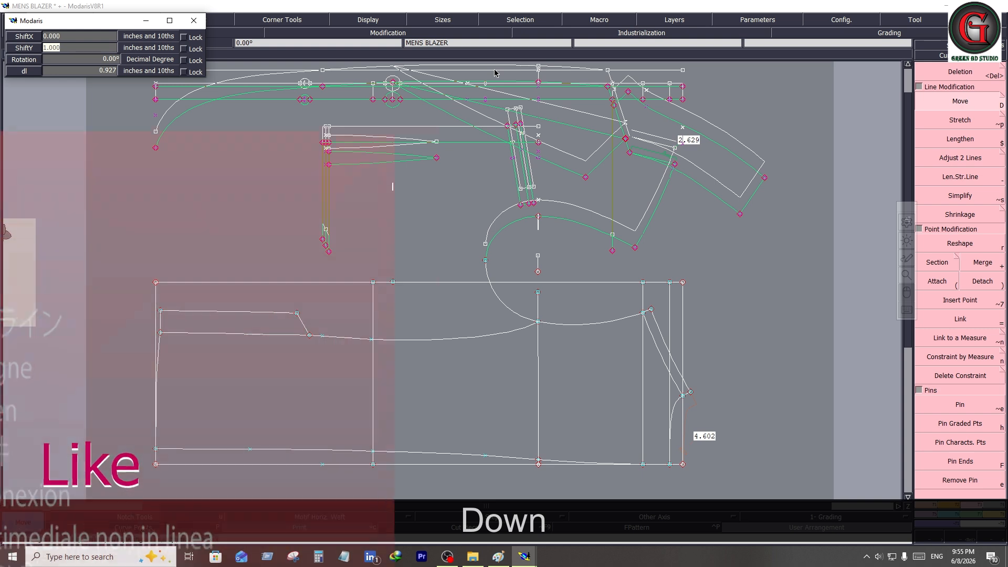
{"action": "type", "text": "1.25"}
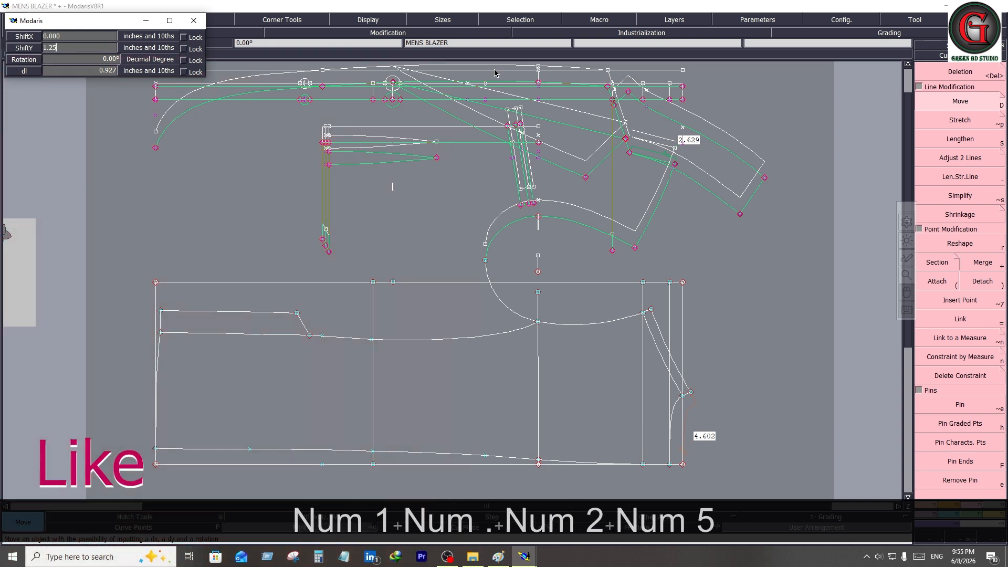
{"action": "key", "text": "Down"}
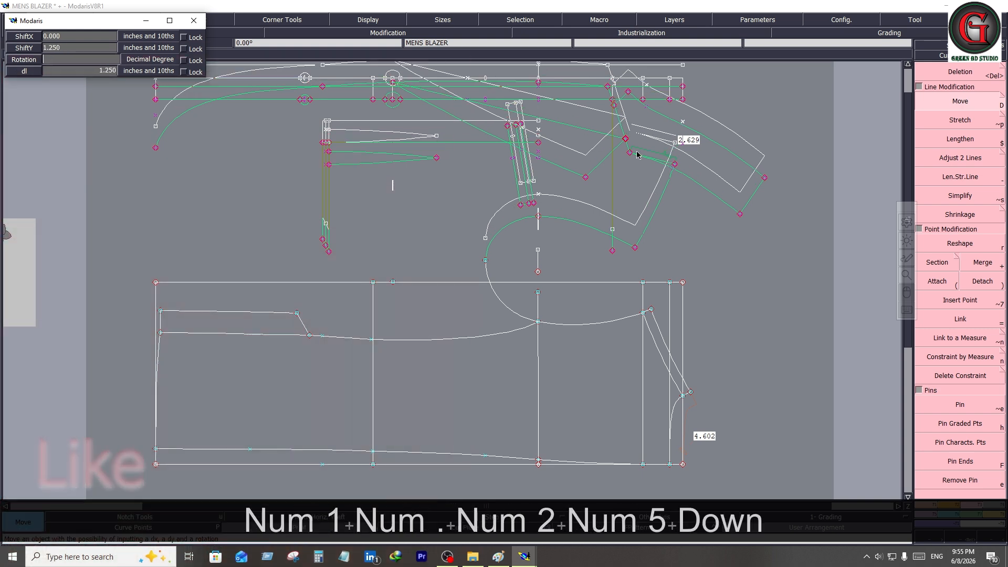
{"action": "left_click", "coordinate": [701, 258]}
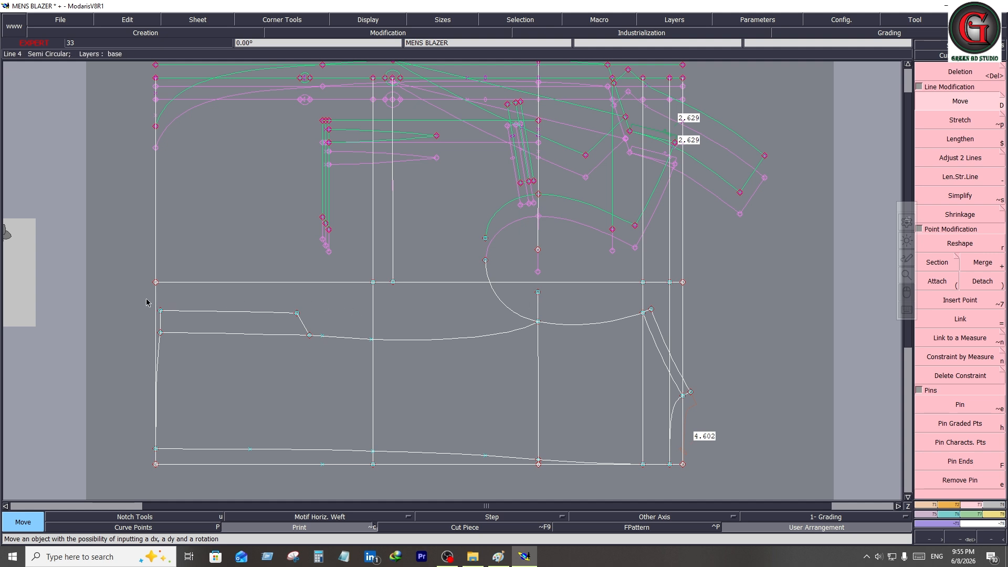
Step: Move the blazer's back half, including the back armhole curve, by a ShiftX of 0 and a ShiftY of -1.25 inches
{"action": "left_click_drag", "start_coordinate": [147, 299], "coordinate": [712, 488]}
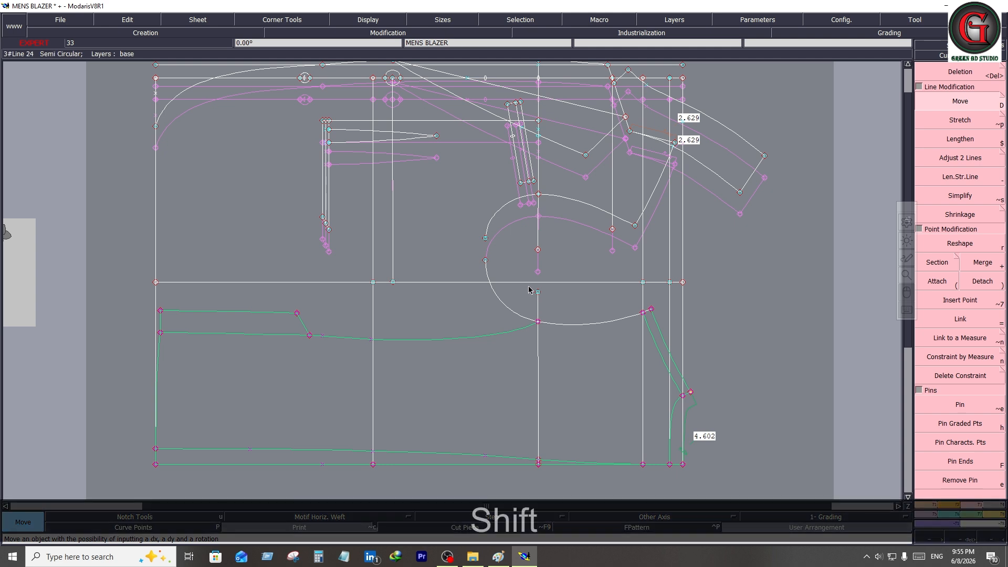
{"action": "left_click_drag", "start_coordinate": [529, 289], "coordinate": [562, 313], "text": "shift"}
{"action": "left_click", "coordinate": [513, 312], "text": "shift"}
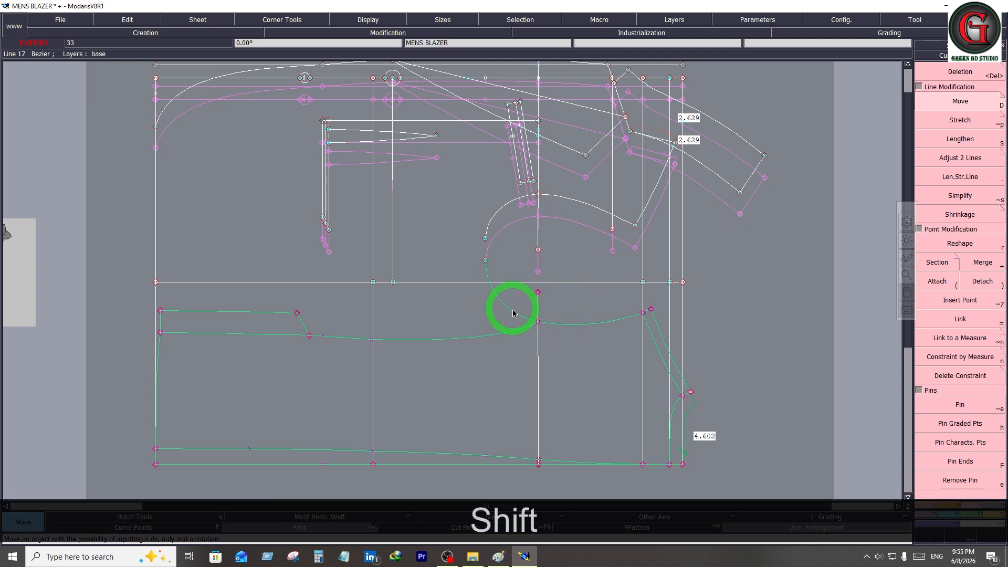
{"action": "left_click", "coordinate": [958, 103]}
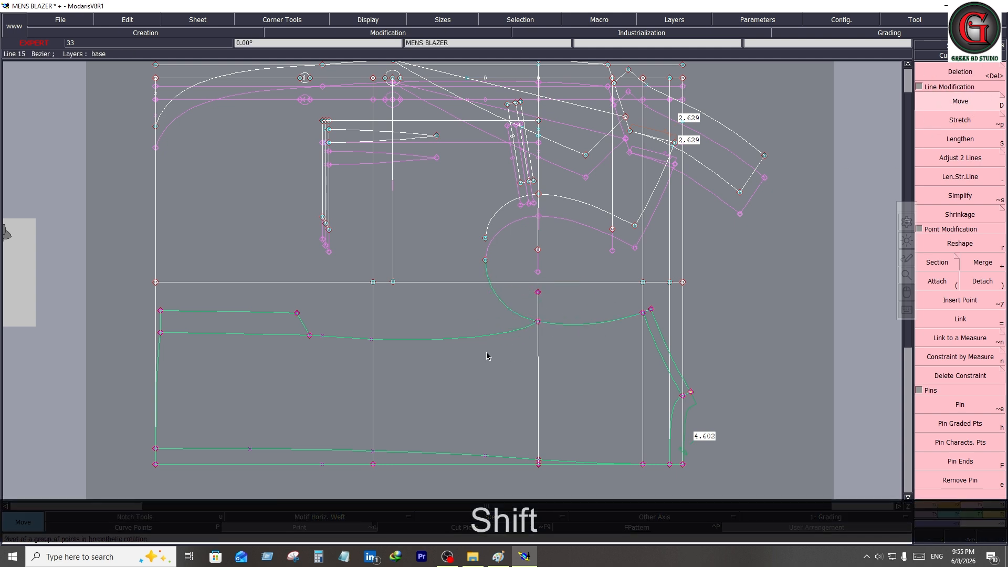
{"action": "left_click", "coordinate": [475, 334]}
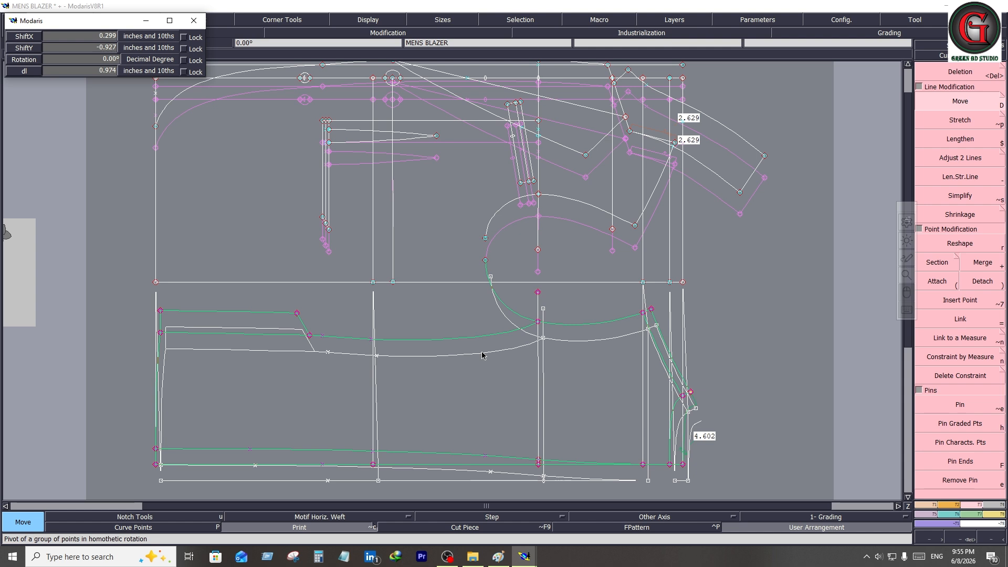
{"action": "key", "text": "Down"}
{"action": "key", "text": "Down"}
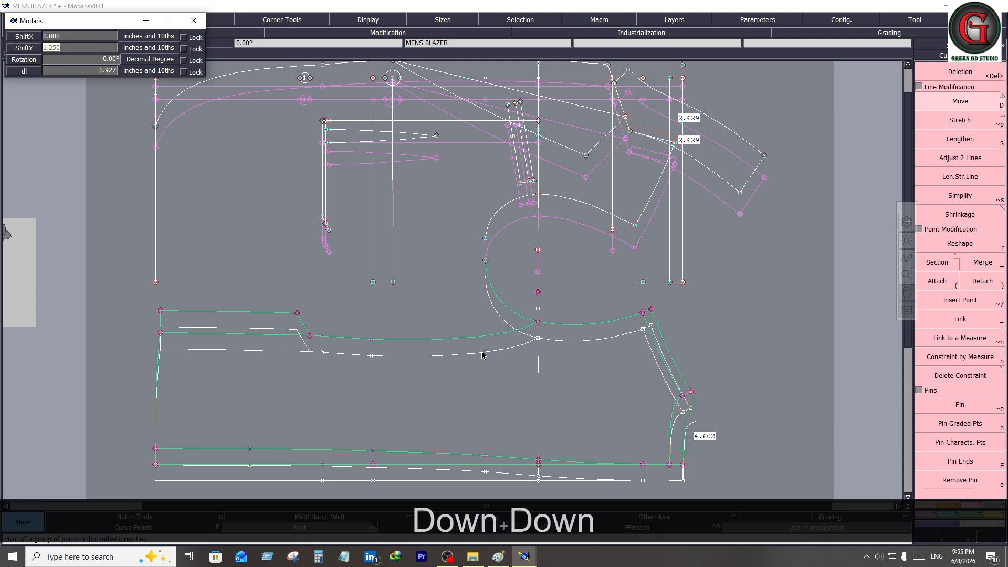
{"action": "type", "text": "-1.25"}
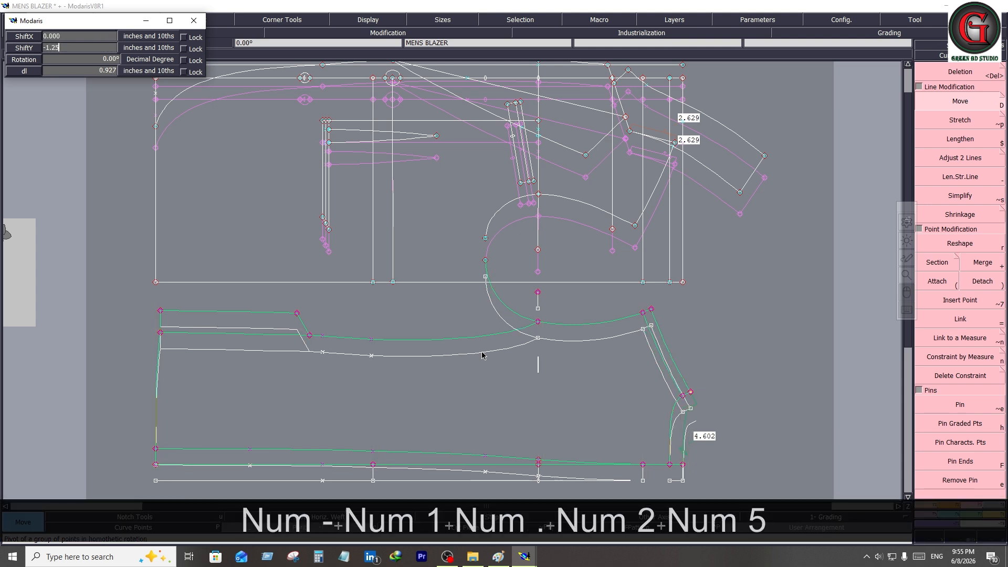
{"action": "key", "text": "Return"}
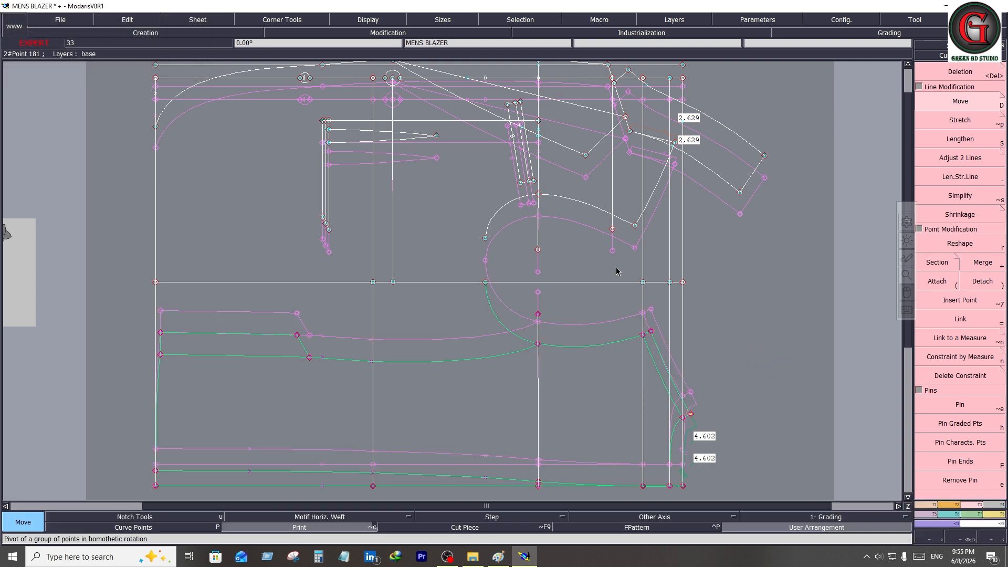
{"action": "left_click", "coordinate": [731, 295]}
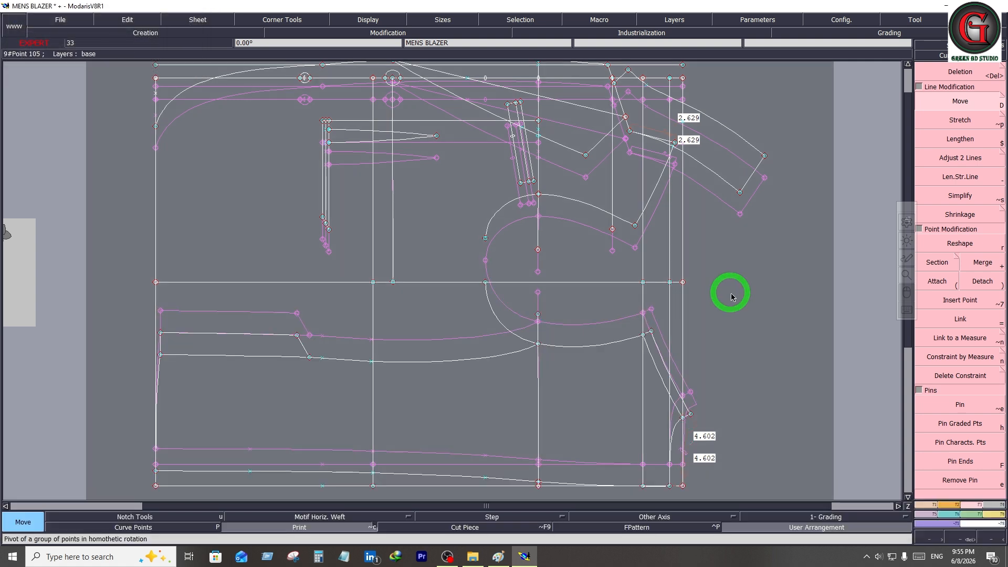
Step: Duplicate the moved front armhole curve with a ShiftX of 0 and a ShiftY of -1.25 inches
{"action": "left_click", "coordinate": [926, 504]}
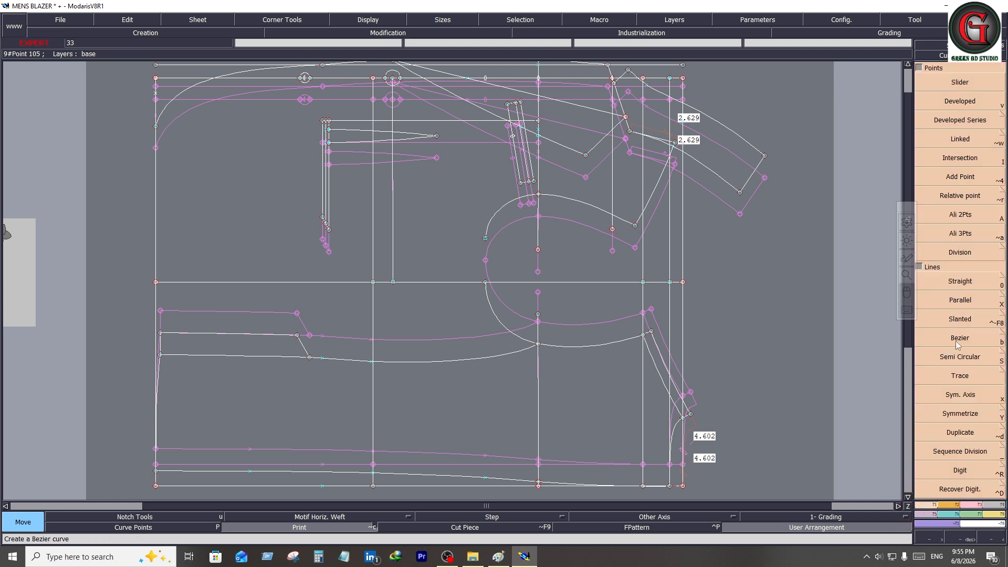
{"action": "left_click", "coordinate": [956, 434]}
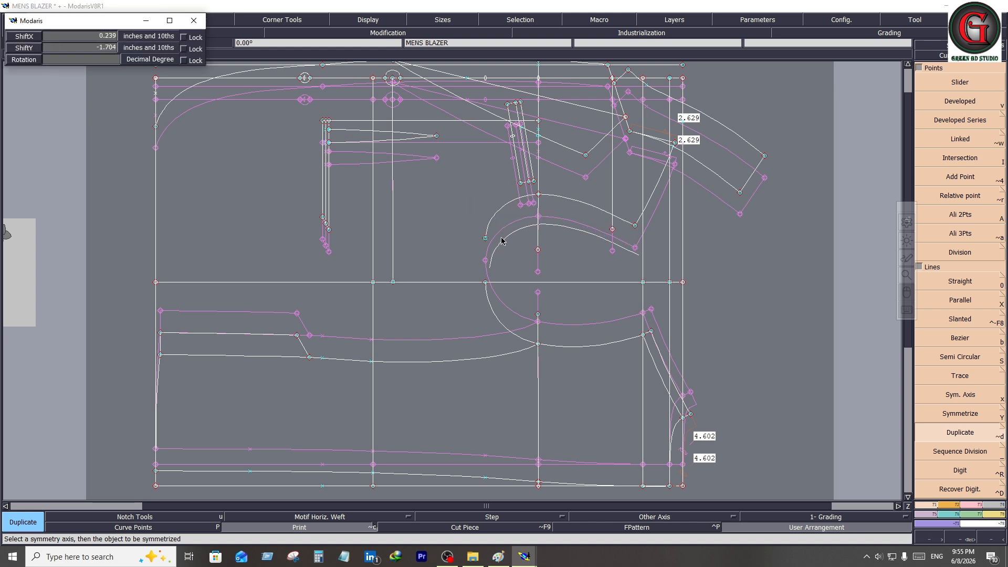
{"action": "key", "text": "Down"}
{"action": "key", "text": "Down"}
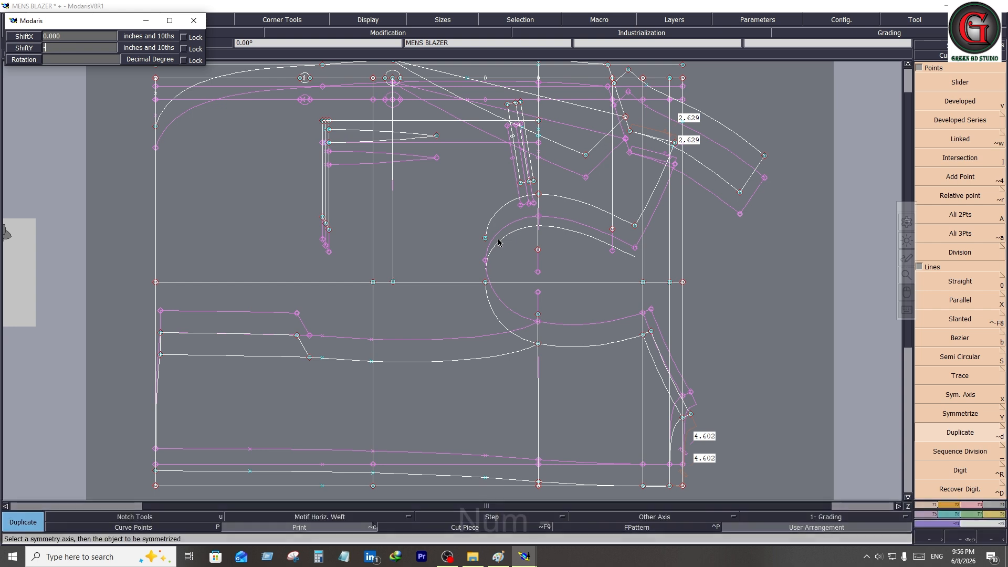
{"action": "type", "text": "-1.25"}
{"action": "key", "text": "Down"}
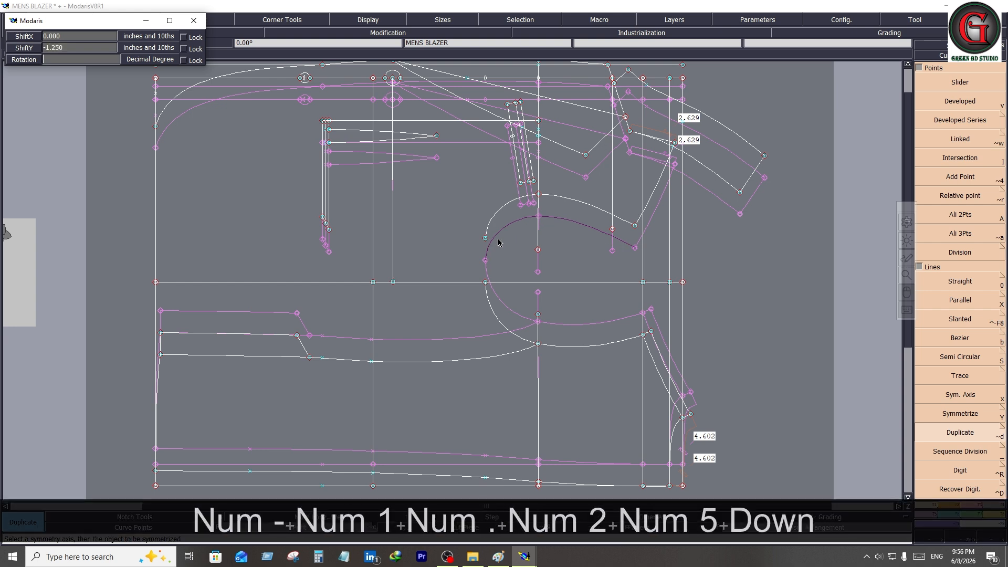
{"action": "left_click", "coordinate": [556, 266]}
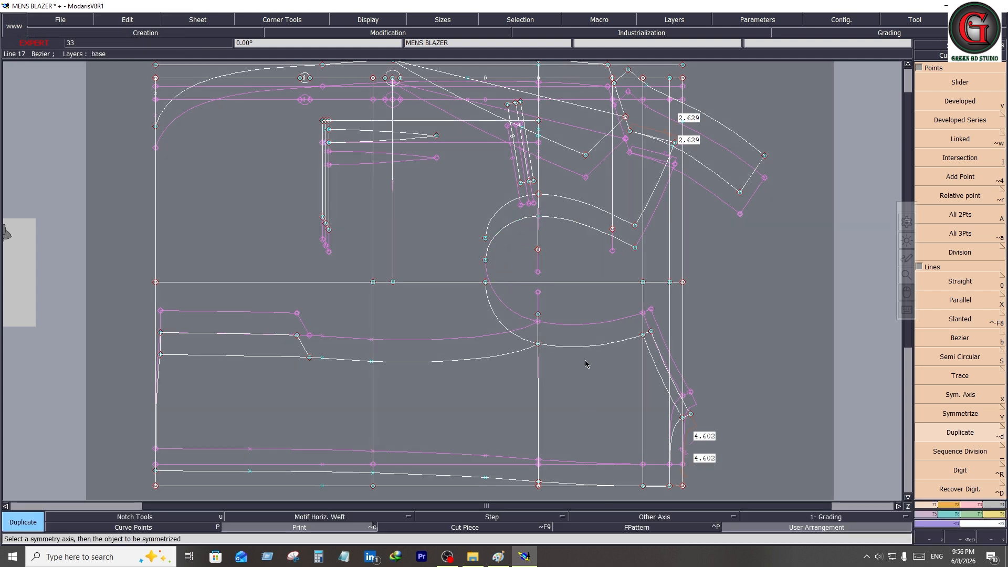
Step: Duplicate the moved back armhole curve with a ShiftX of 0 and a ShiftY of 1.25 inches
{"action": "left_click", "coordinate": [569, 349]}
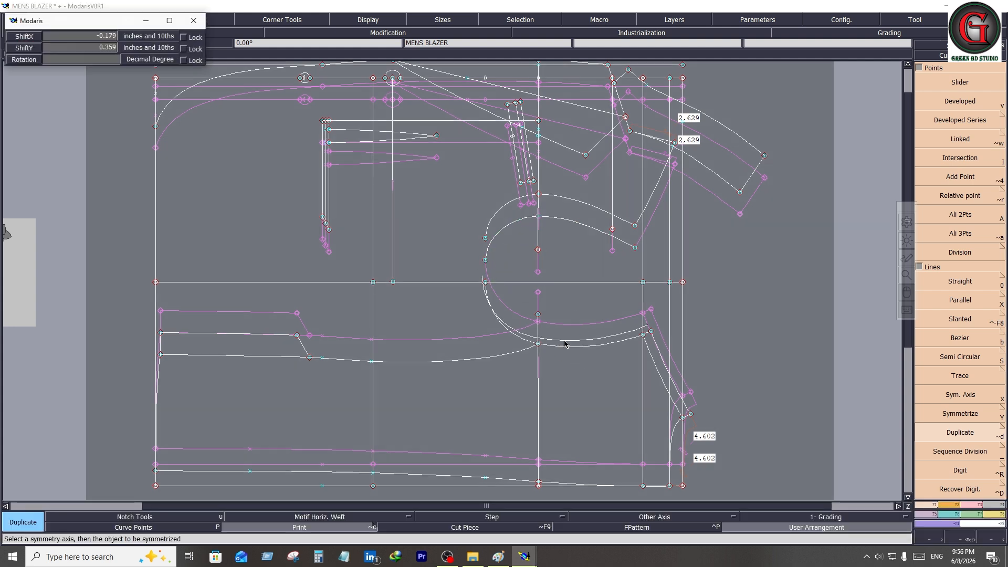
{"action": "key", "text": "Down"}
{"action": "key", "text": "Down"}
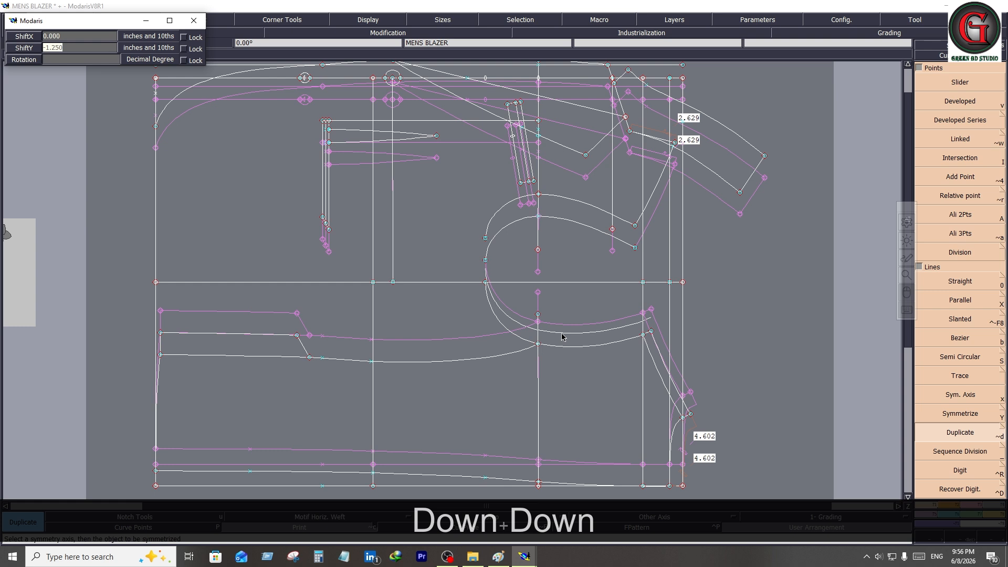
{"action": "type", "text": "1.25"}
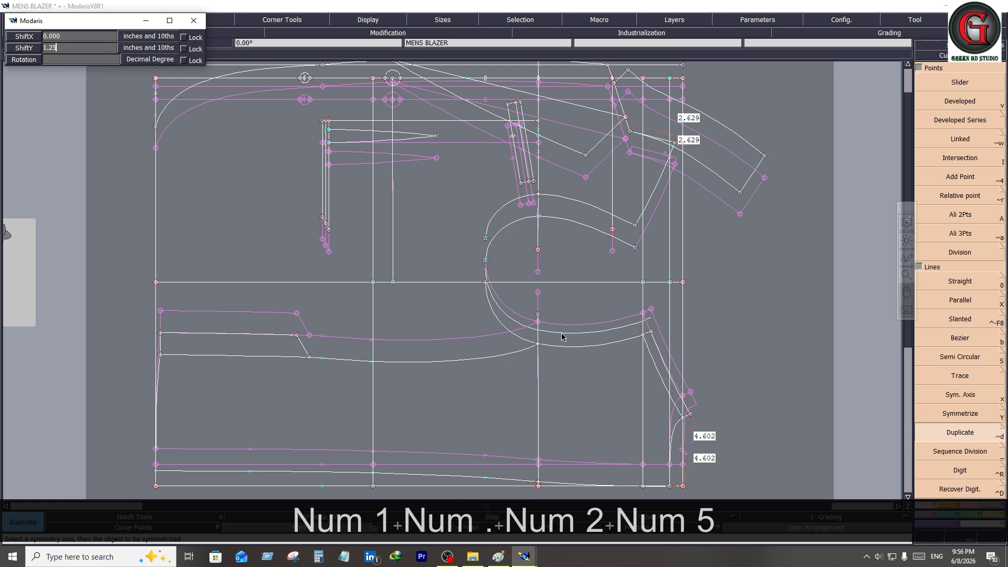
{"action": "key", "text": "Return"}
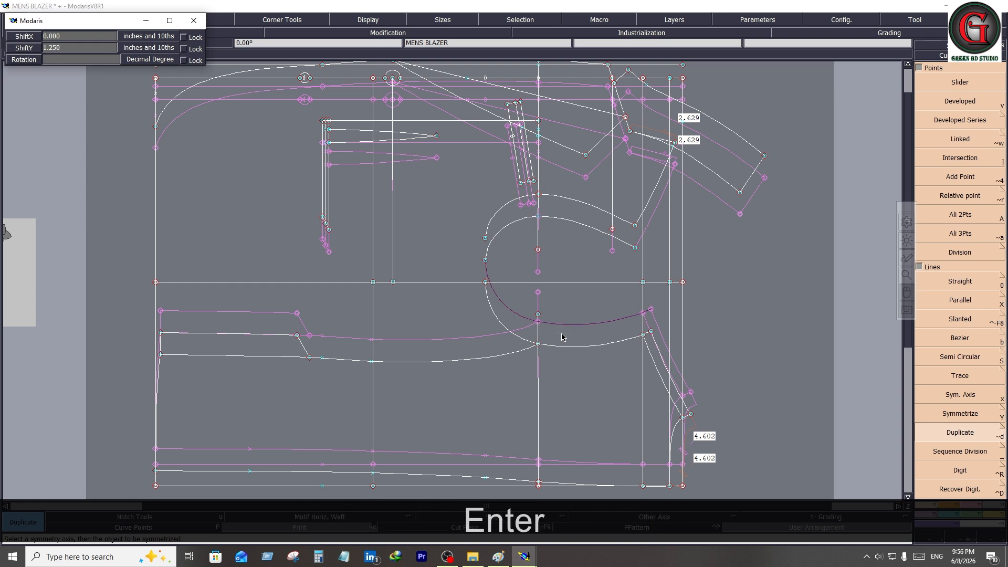
{"action": "left_click", "coordinate": [601, 309]}
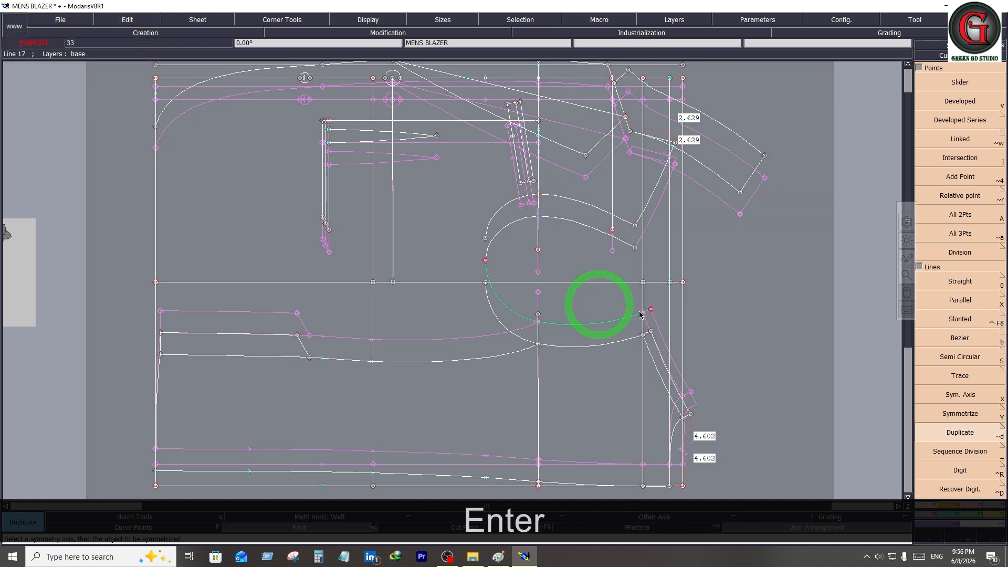
{"action": "left_click", "coordinate": [762, 309]}
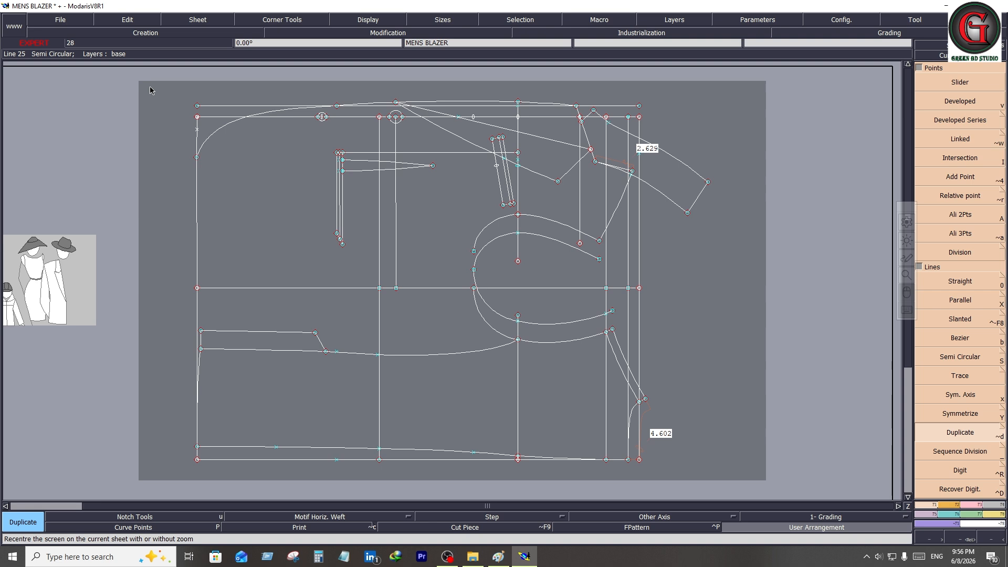
Step: Select the three points at the center-front hem corner of the blazer's front half
{"action": "left_click_drag", "start_coordinate": [154, 89], "coordinate": [226, 200]}
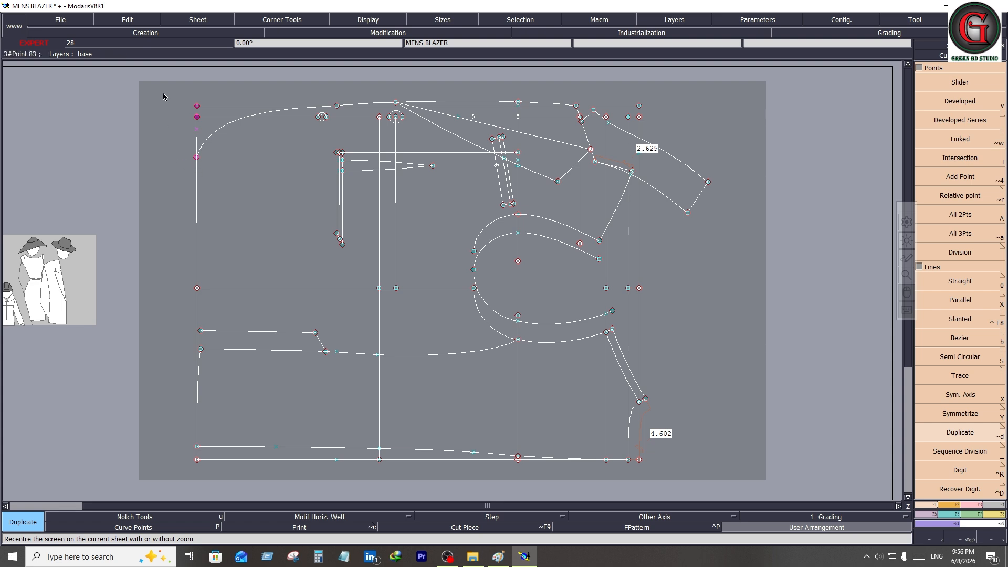
{"action": "left_click_drag", "start_coordinate": [168, 89], "coordinate": [223, 189]}
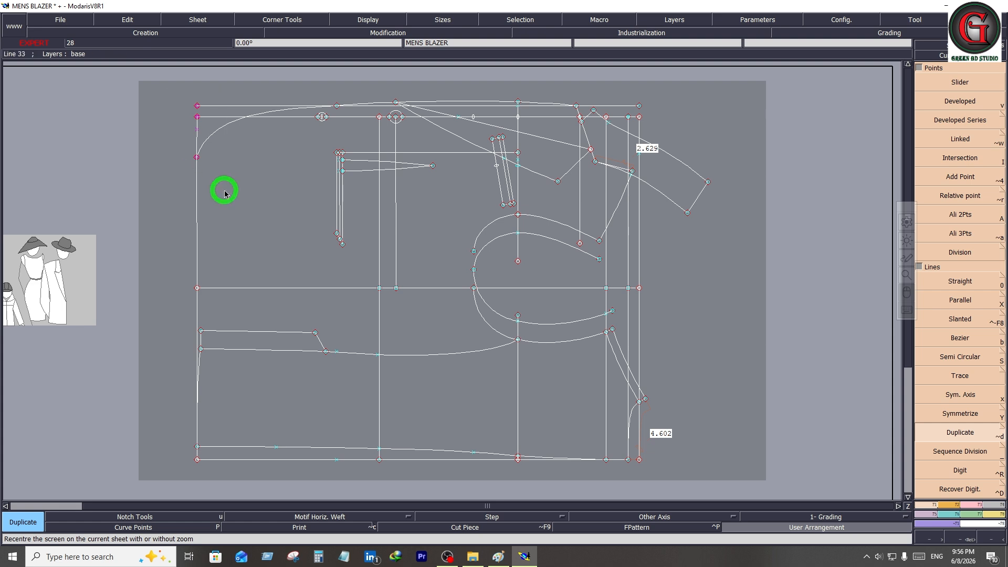
Step: Switch to File Explorer, view the MENS BLAZER.JPG reference picture, and return to Modaris
{"action": "left_click", "coordinate": [486, 551]}
{"action": "left_click", "coordinate": [684, 180]}
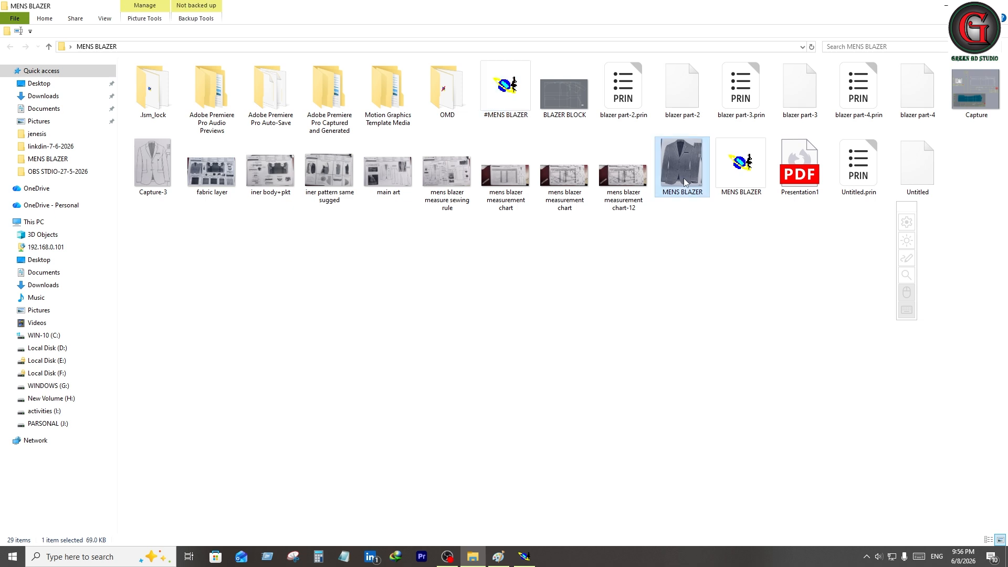
{"action": "double_click", "coordinate": [684, 178]}
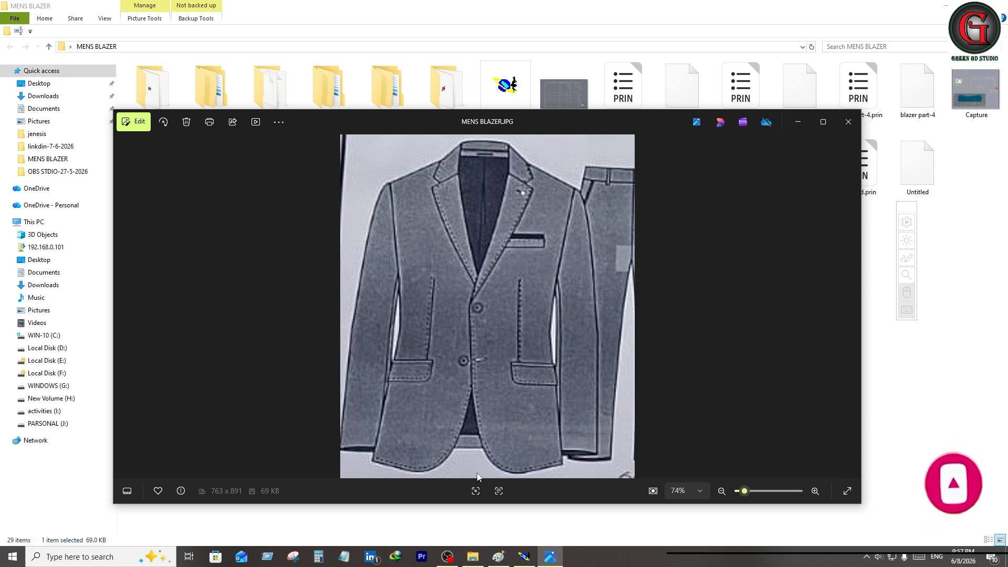
{"action": "left_click", "coordinate": [797, 122]}
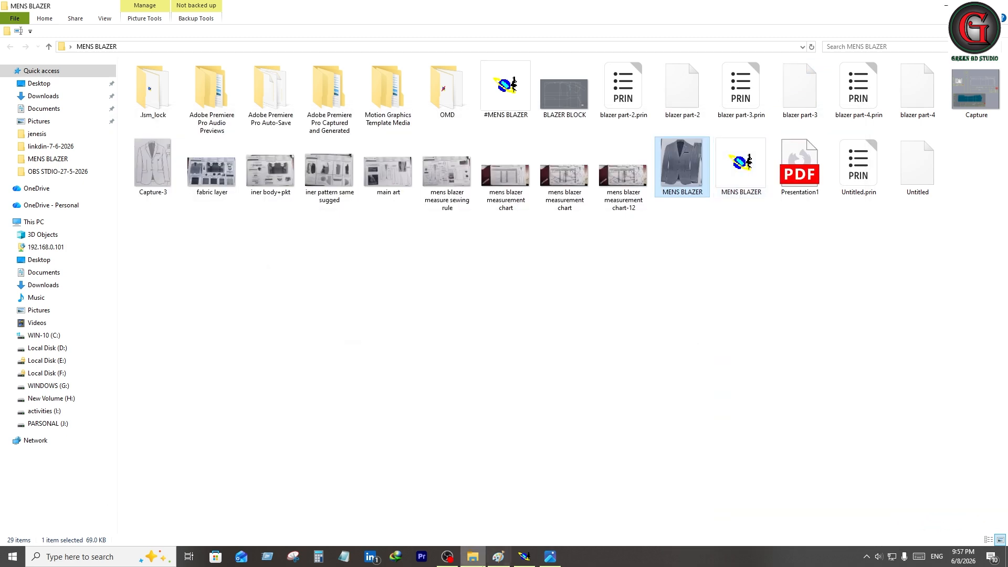
{"action": "left_click", "coordinate": [524, 558]}
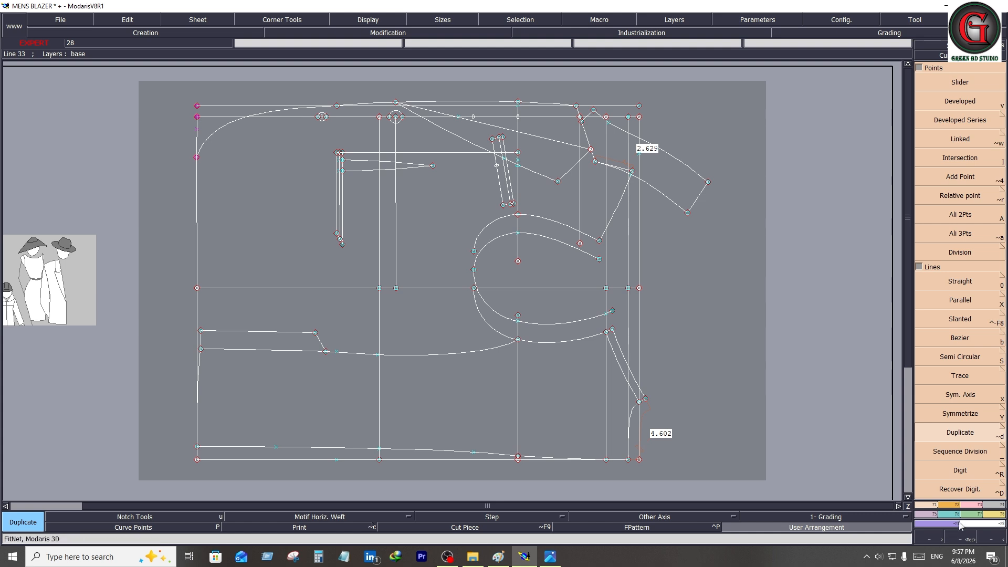
Step: Move the selected center-front hem points outward along X by a ShiftX of -0.75 inches
{"action": "left_click", "coordinate": [971, 505]}
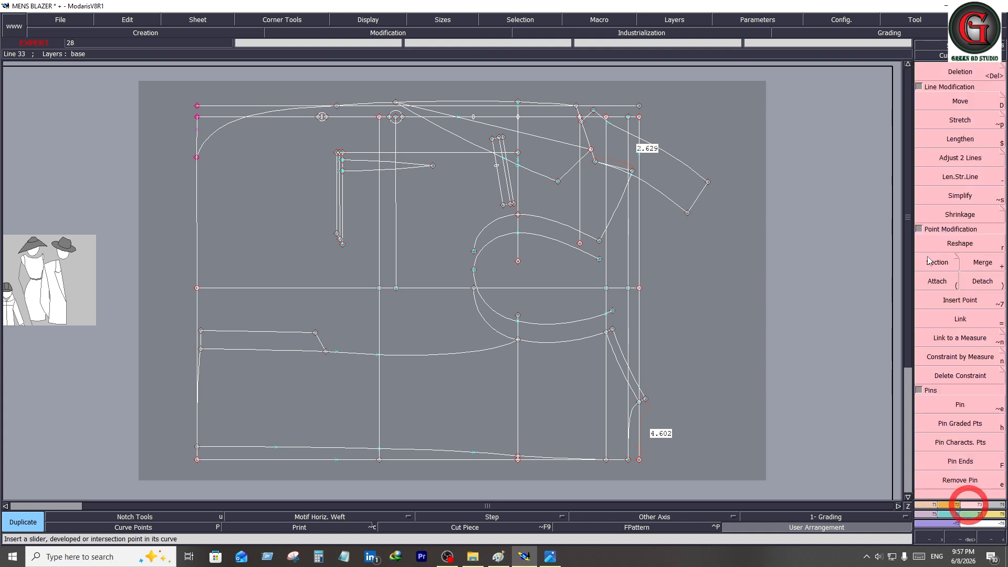
{"action": "left_click", "coordinate": [959, 105]}
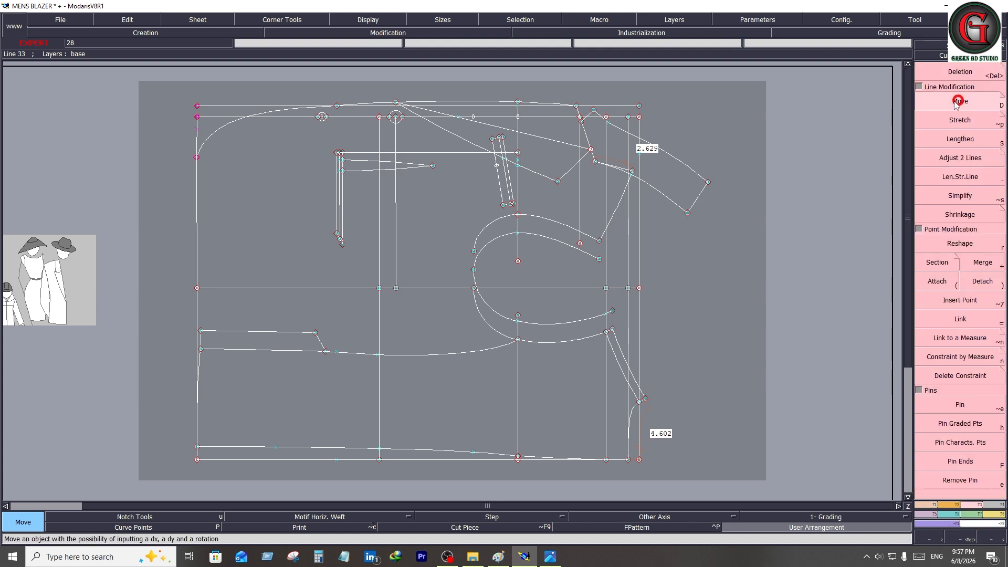
{"action": "left_click", "coordinate": [195, 157]}
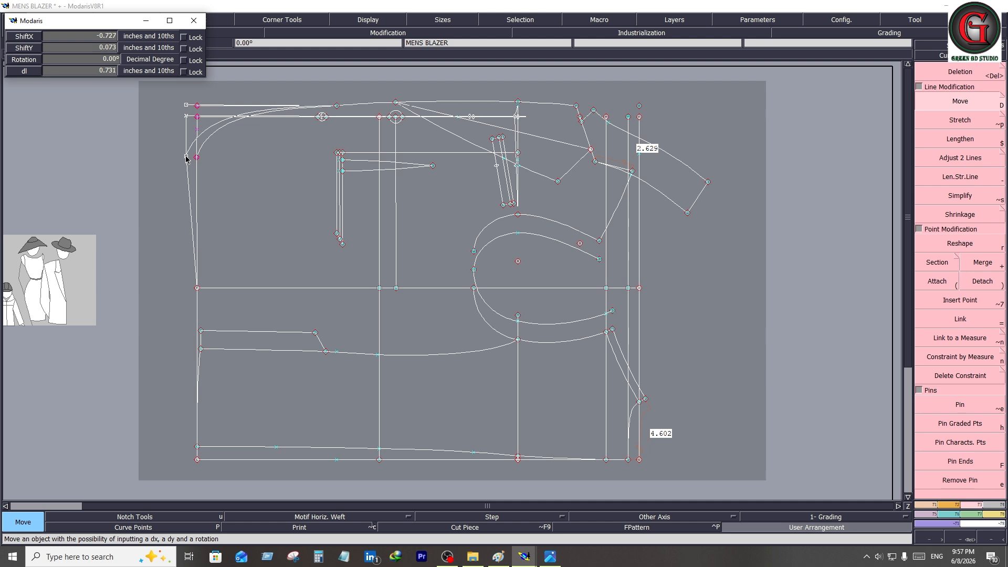
{"action": "key", "text": "Down"}
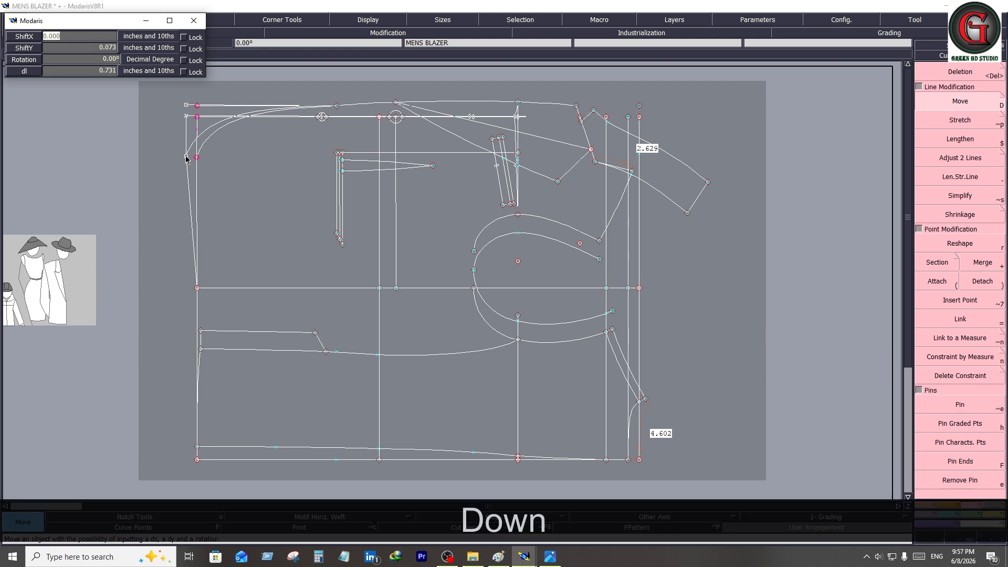
{"action": "type", "text": "-0.75"}
{"action": "key", "text": "Down"}
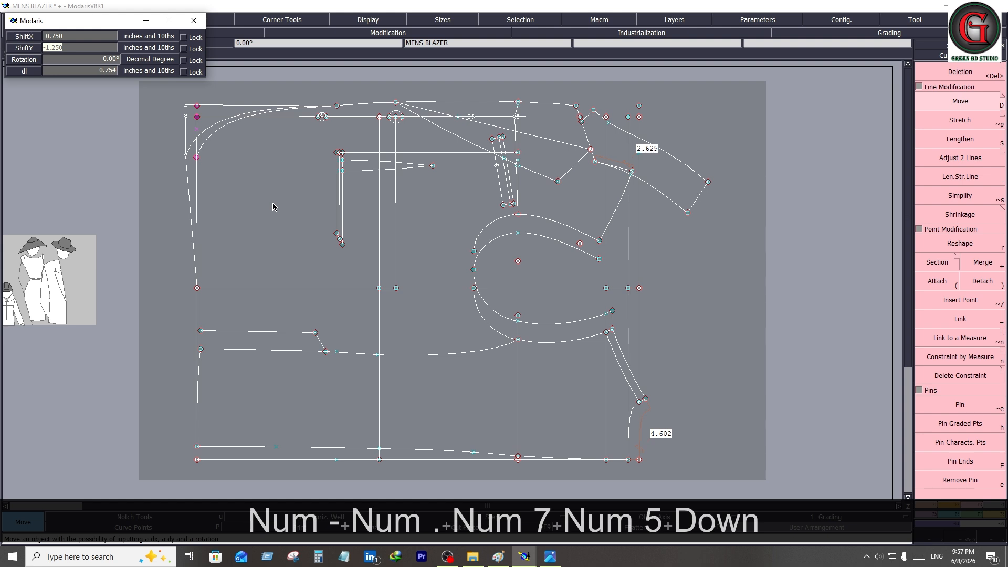
{"action": "key", "text": "Down"}
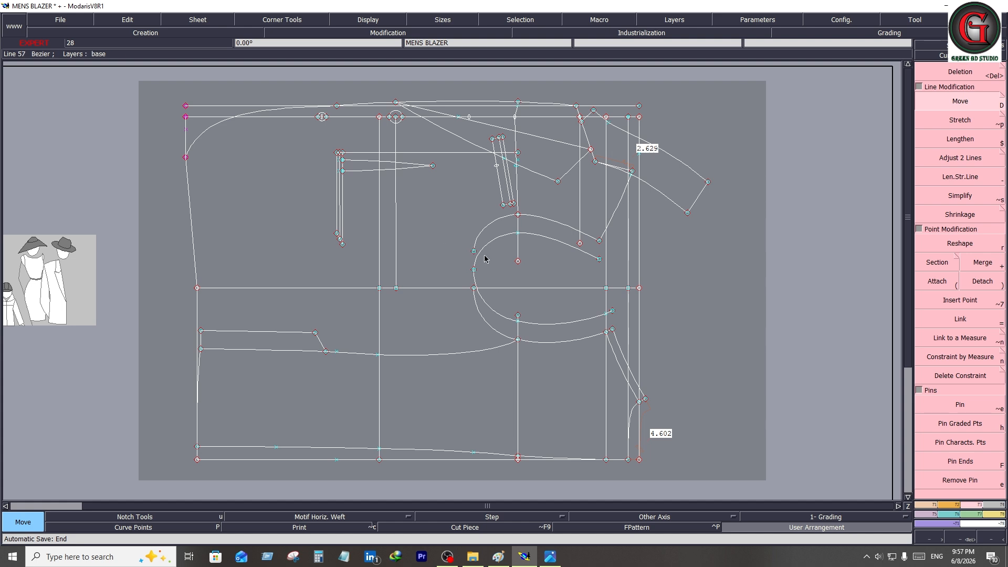
Step: Create a parallel line 7 inches from the front half's waist line, on the hem side
{"action": "left_click", "coordinate": [924, 504]}
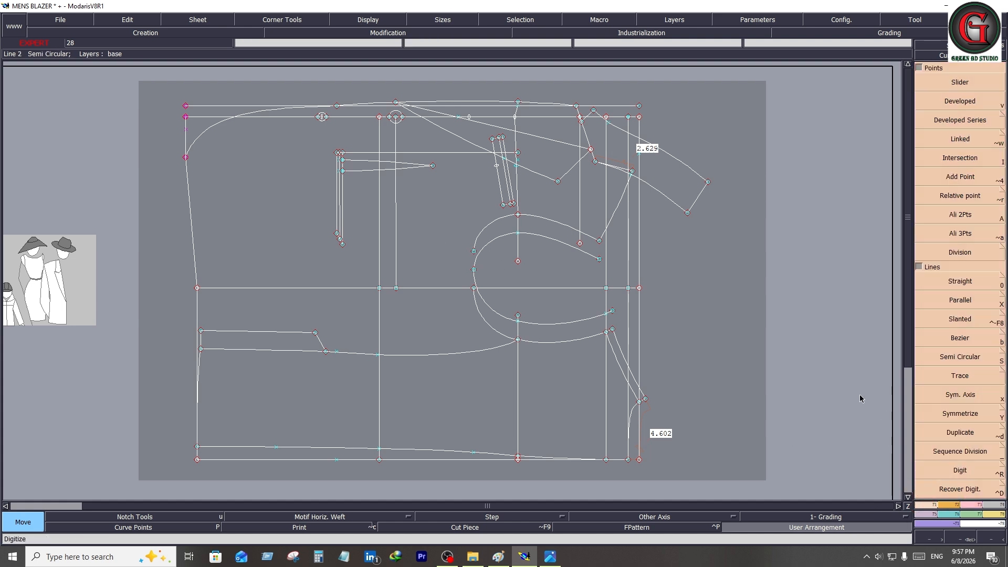
{"action": "left_click", "coordinate": [956, 302]}
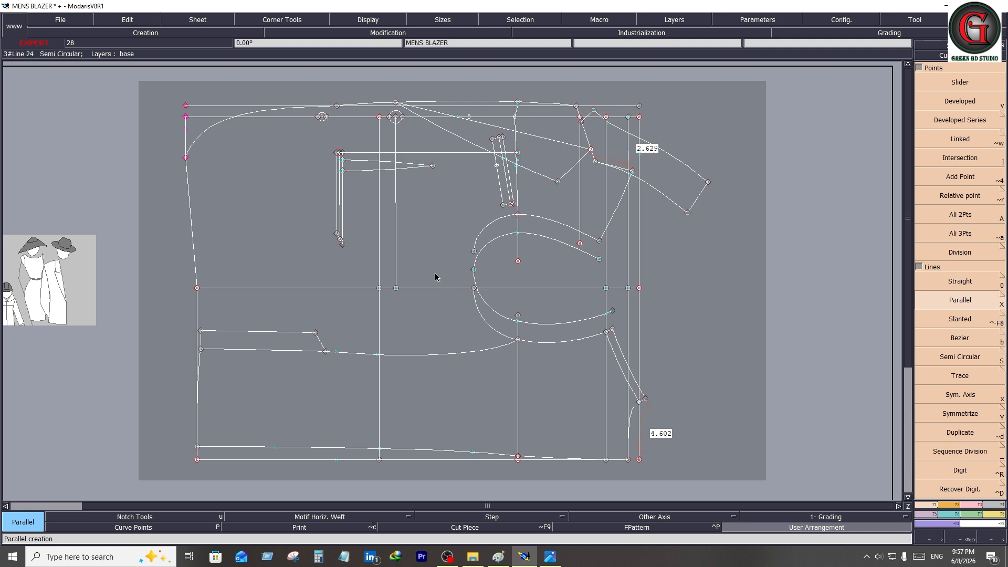
{"action": "left_click", "coordinate": [380, 256]}
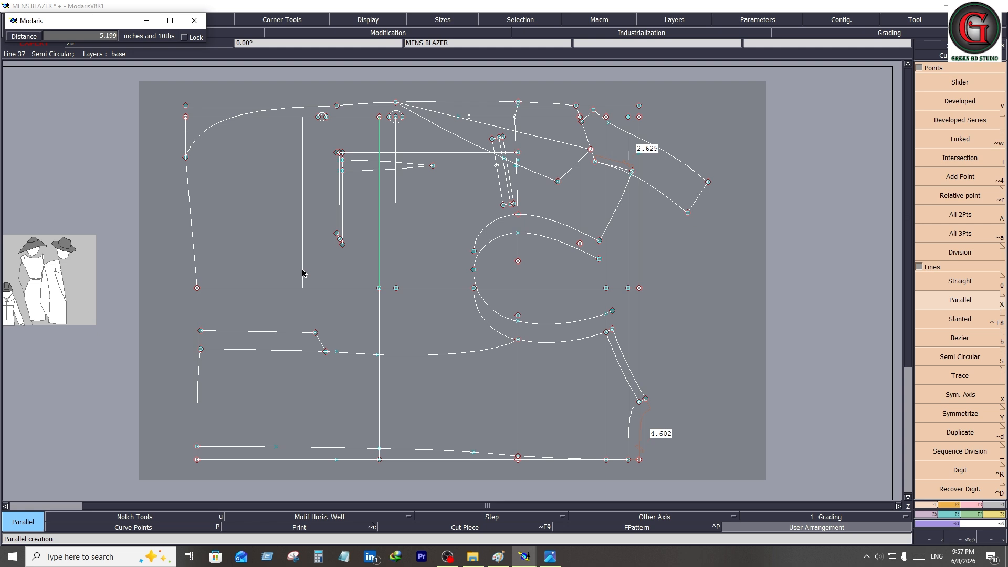
{"action": "key", "text": "Down"}
{"action": "type", "text": "7"}
{"action": "key", "text": "Return"}
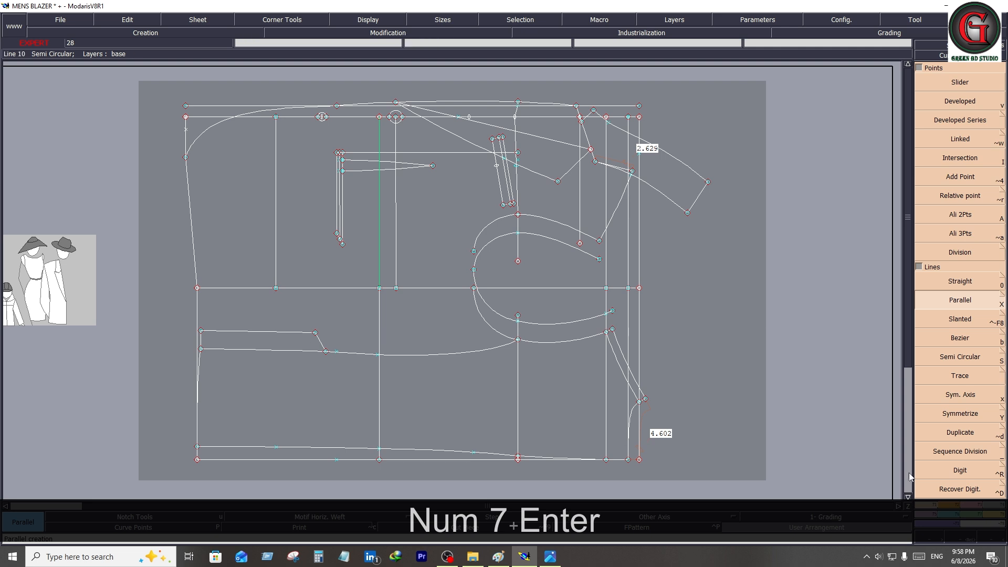
Step: Extend the hem-side parallel line, 7 inches from the waist, across the back half to the straight center-back line using Adjust 2 Lines
{"action": "left_click", "coordinate": [975, 504]}
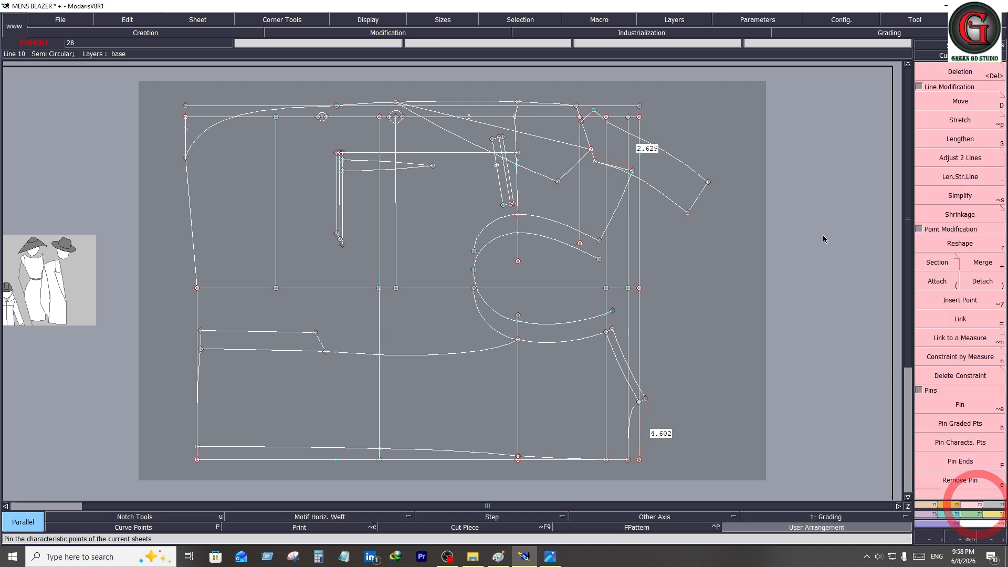
{"action": "left_click", "coordinate": [951, 160]}
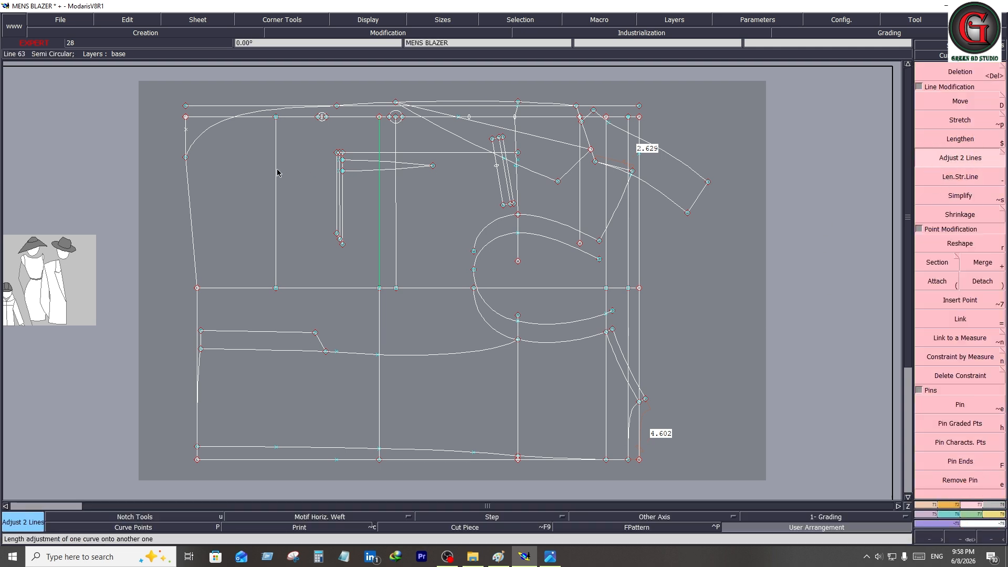
{"action": "left_click", "coordinate": [287, 460]}
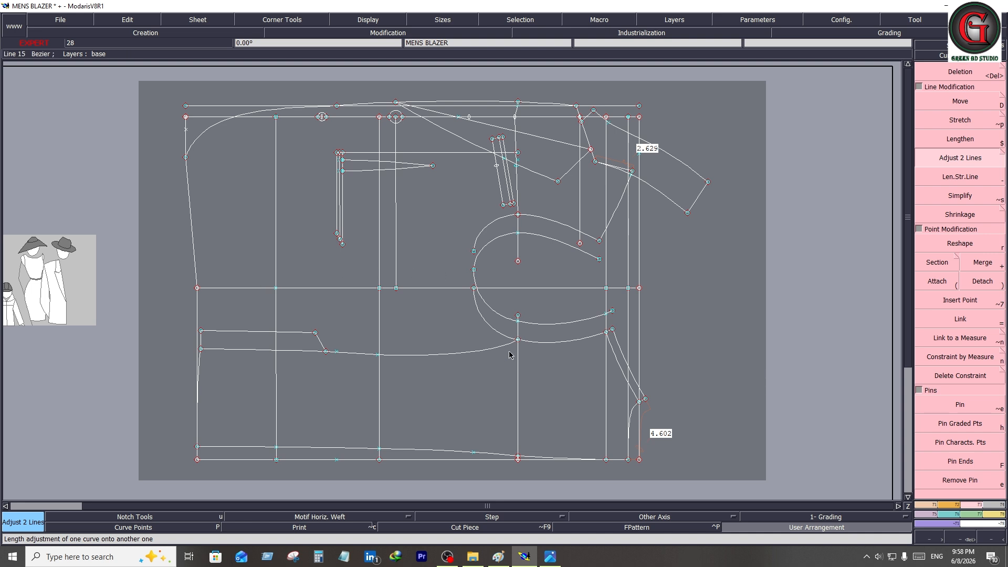
Step: Create a parallel line 9.5 inches inward from the back half's hem line and extend it to the center-front line
{"action": "key", "text": "F1"}
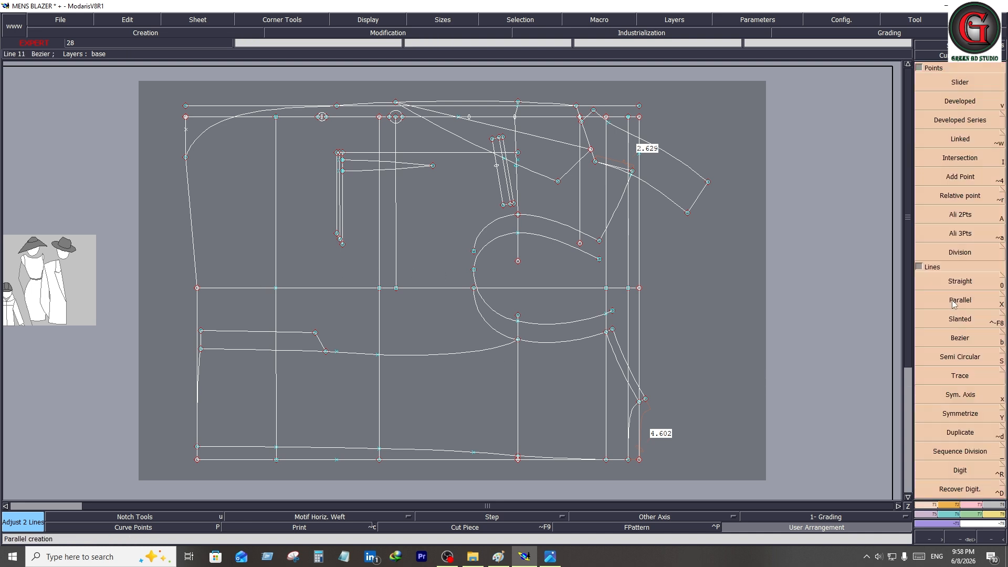
{"action": "left_click", "coordinate": [954, 303]}
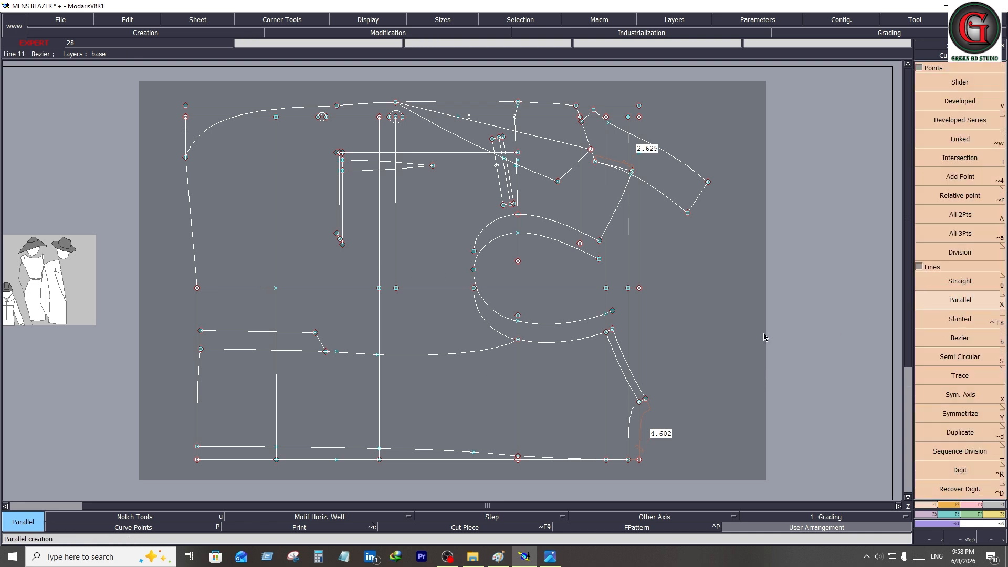
{"action": "left_click", "coordinate": [198, 308]}
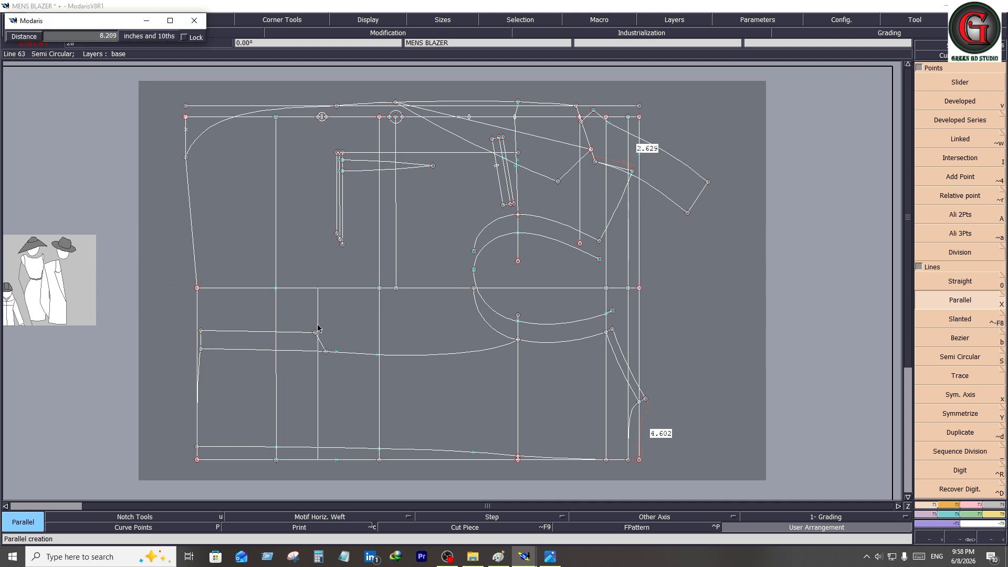
{"action": "key", "text": "Down"}
{"action": "type", "text": "9.5"}
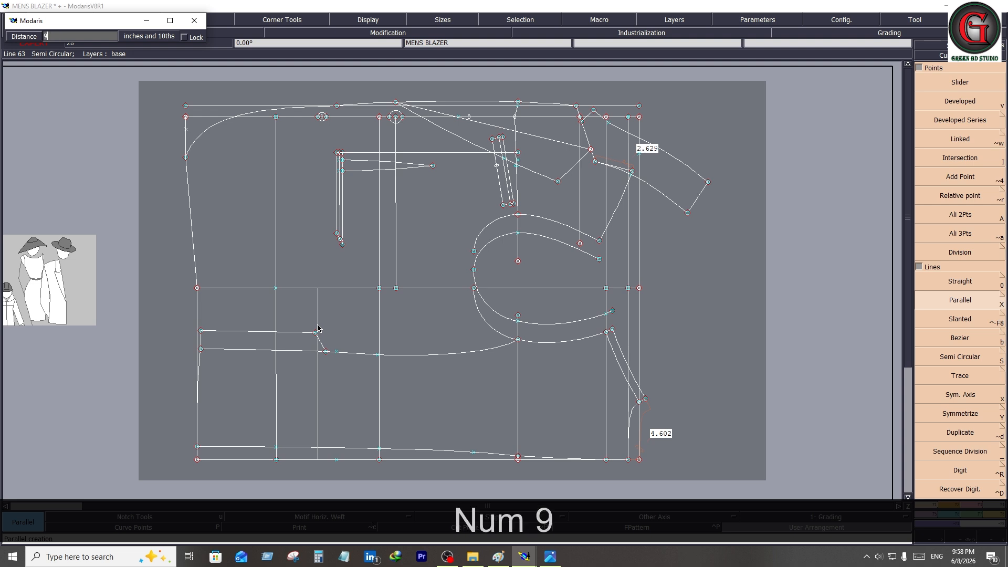
{"action": "key", "text": "Return"}
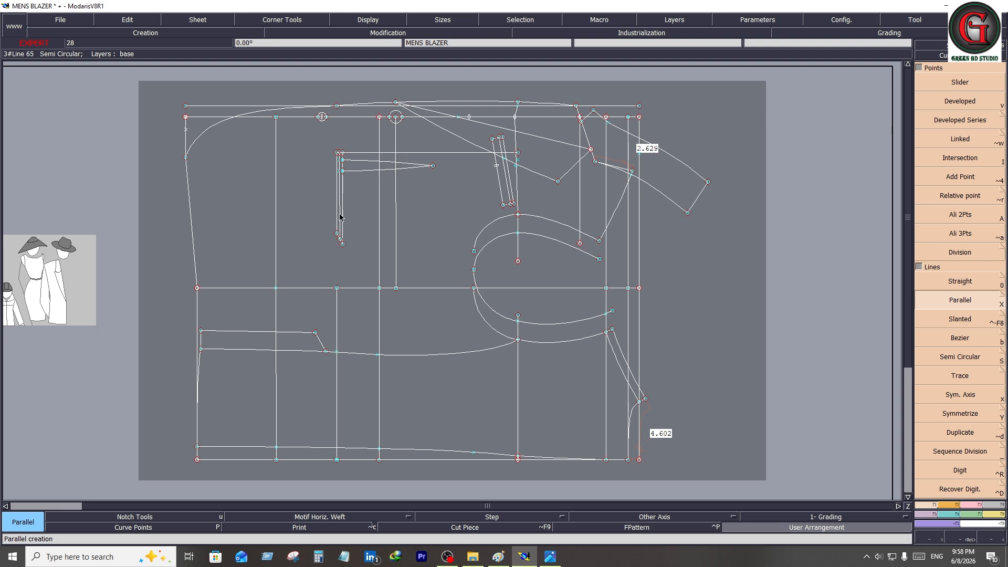
{"action": "left_click", "coordinate": [980, 505]}
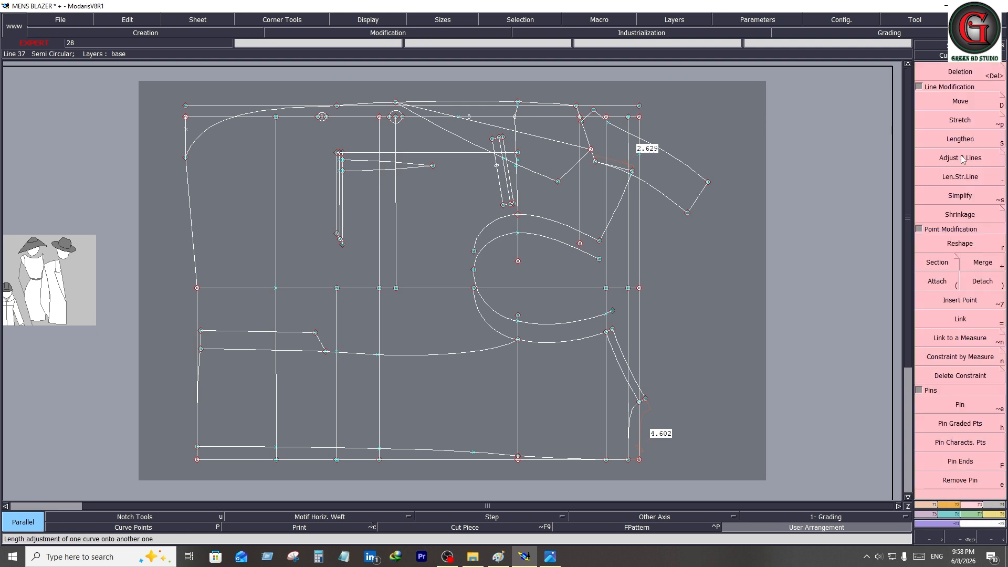
{"action": "left_click", "coordinate": [960, 157]}
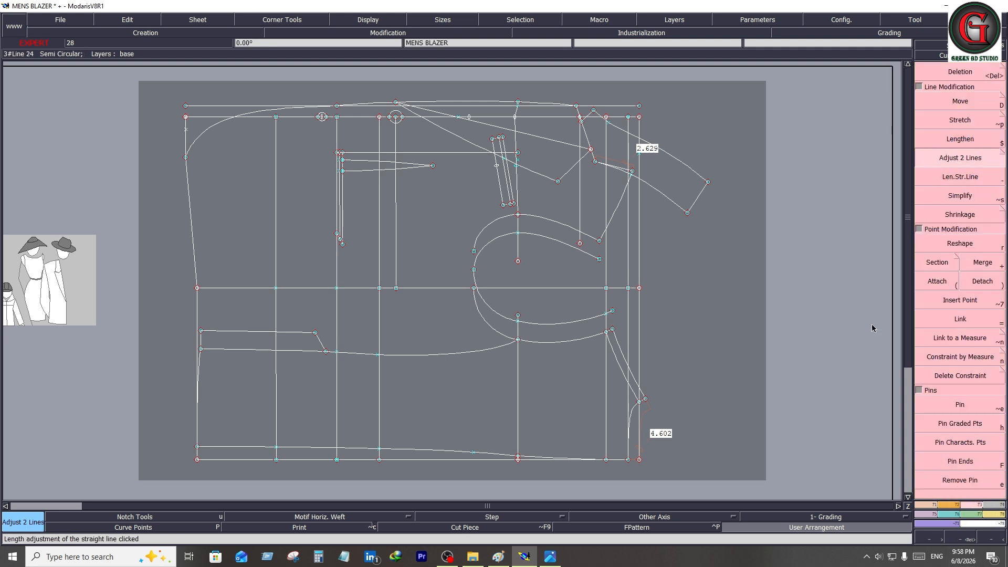
Step: Draw a Bezier line from the center-back curve at armhole-base level across both halves to near the center-front line
{"action": "left_click", "coordinate": [922, 505]}
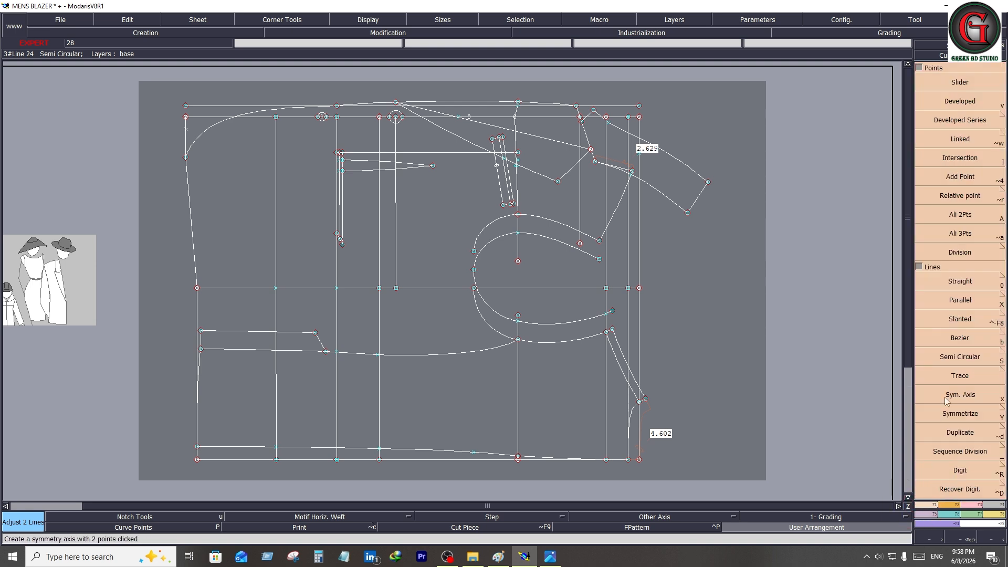
{"action": "left_click", "coordinate": [960, 338]}
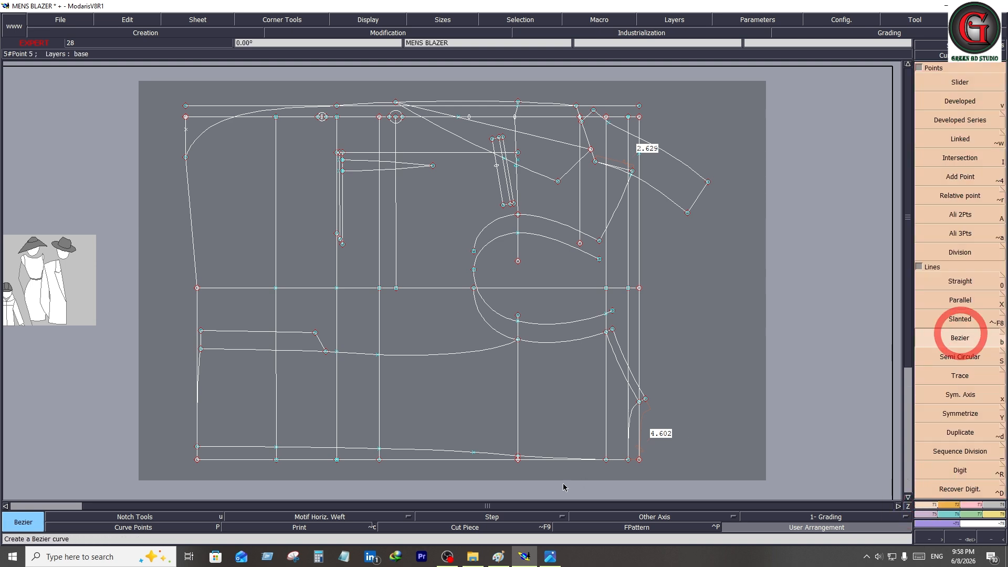
{"action": "left_click", "coordinate": [474, 452], "text": "ctrl"}
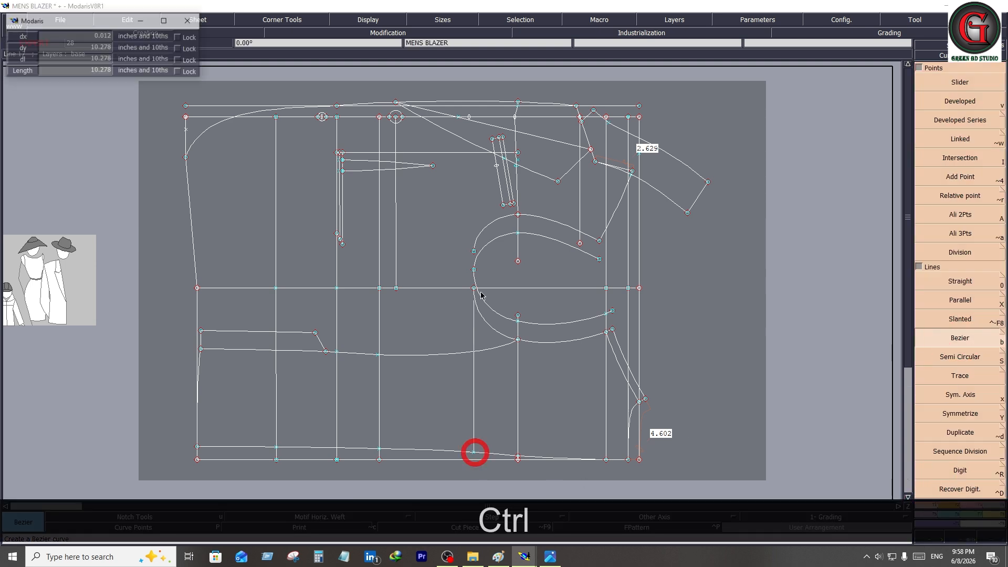
{"action": "right_click", "coordinate": [471, 117], "text": "ctrl"}
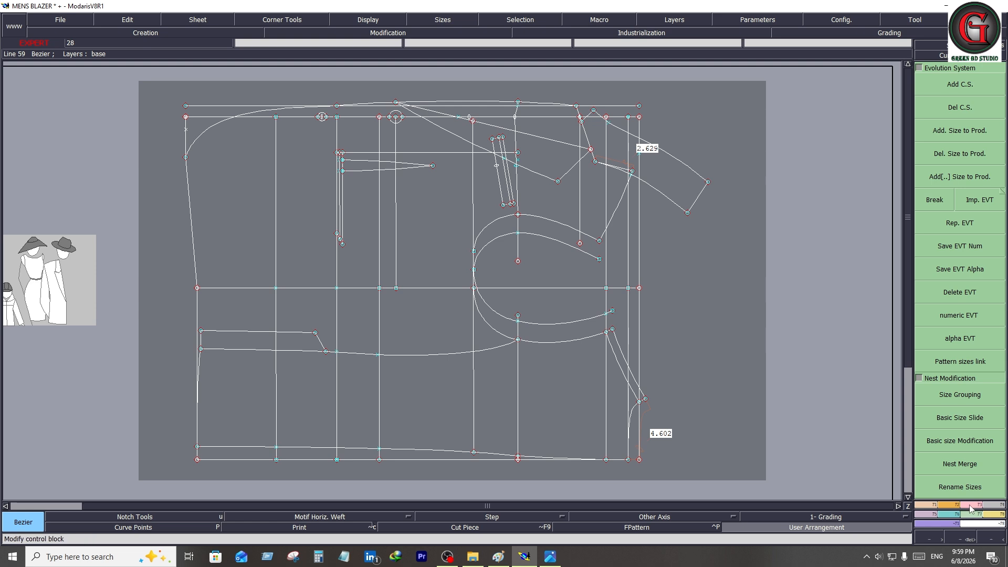
Step: Adjust the new armhole-base line to end on the center-front line and delete the stray point beside their junction
{"action": "left_click", "coordinate": [970, 505]}
{"action": "left_click", "coordinate": [957, 167]}
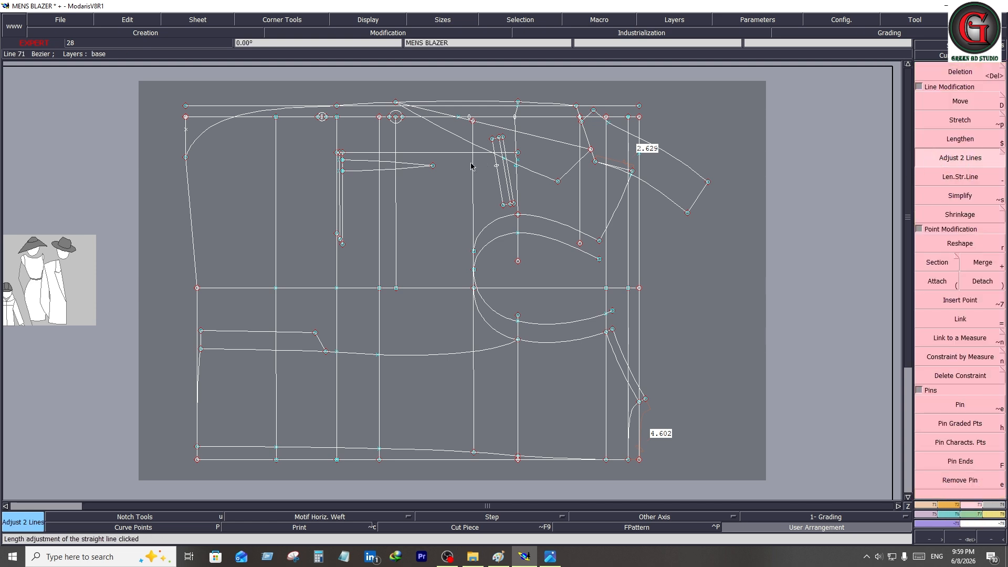
{"action": "left_click", "coordinate": [472, 161]}
{"action": "left_click", "coordinate": [491, 119]}
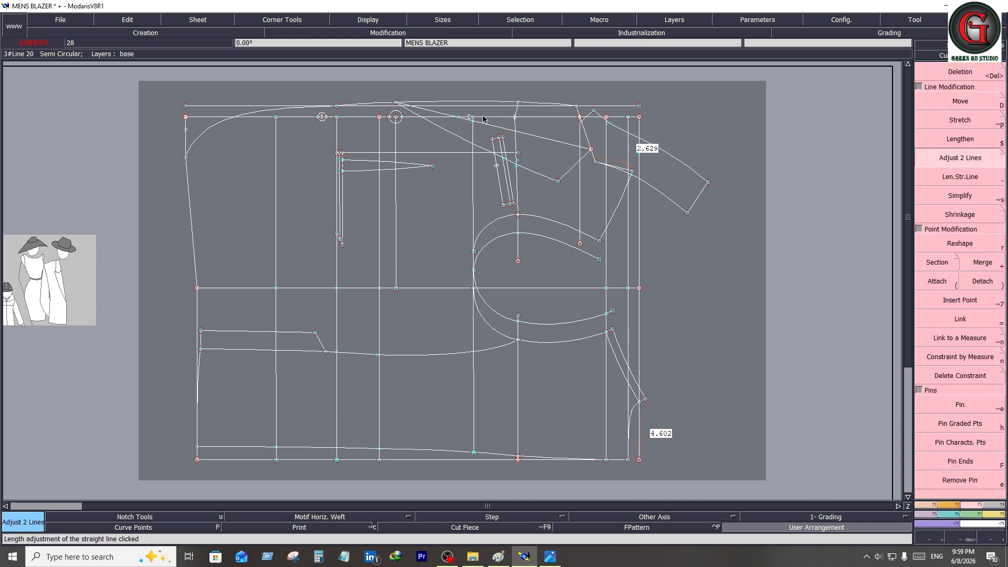
{"action": "key", "text": "Delete"}
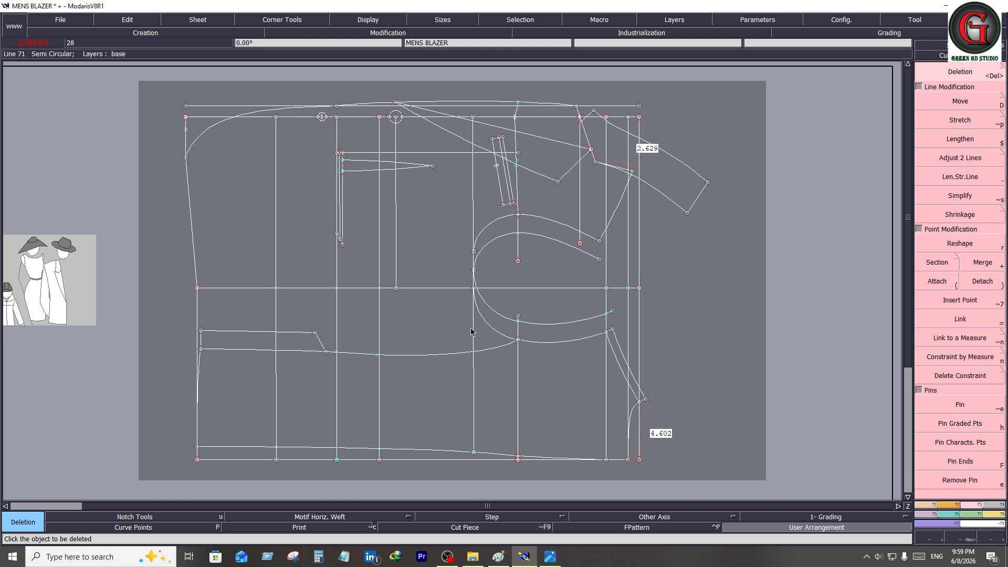
Step: Create a parallel line 1 inch from the armhole-base line on the waist side, and delete the original line
{"action": "left_click", "coordinate": [930, 506]}
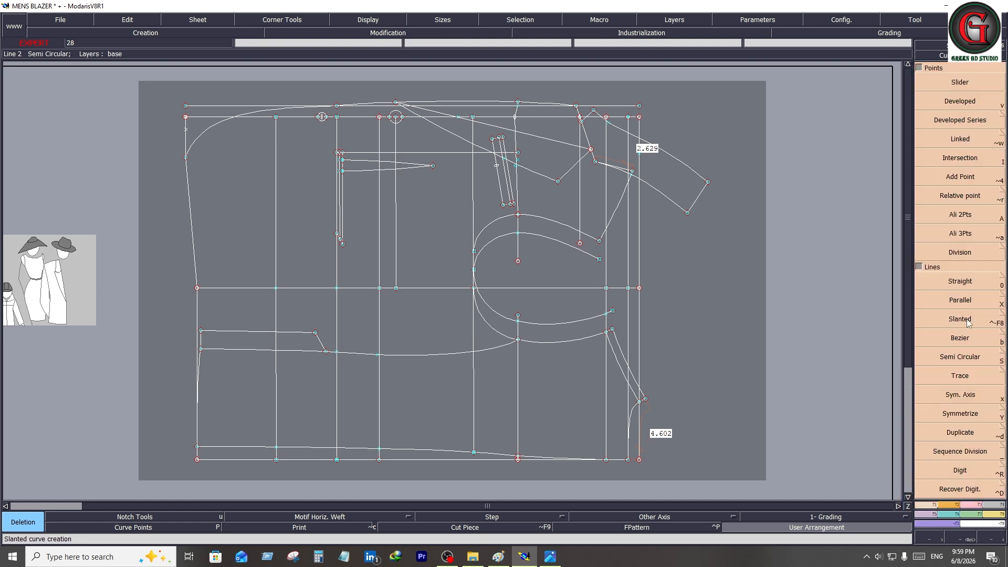
{"action": "left_click", "coordinate": [961, 301]}
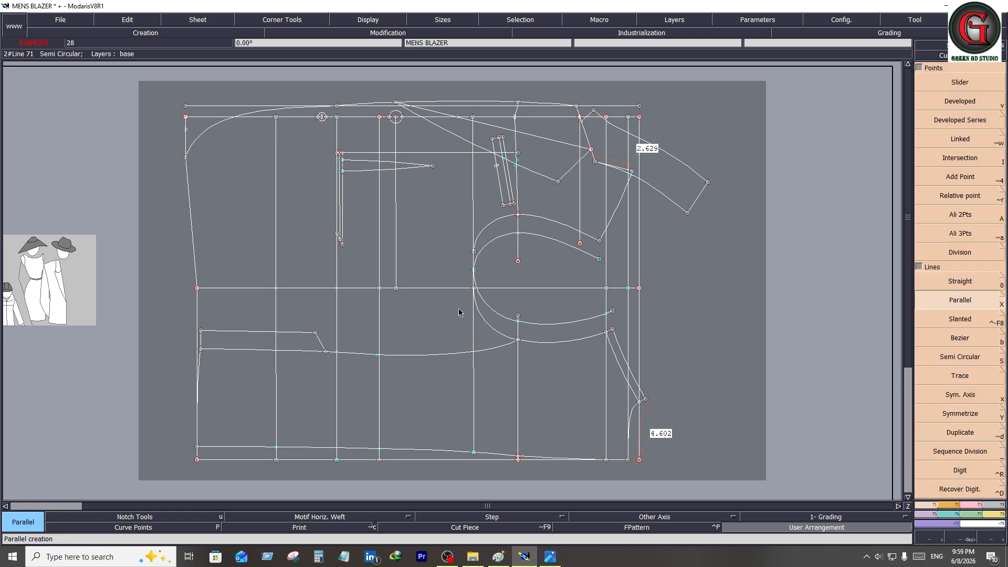
{"action": "left_click", "coordinate": [473, 332]}
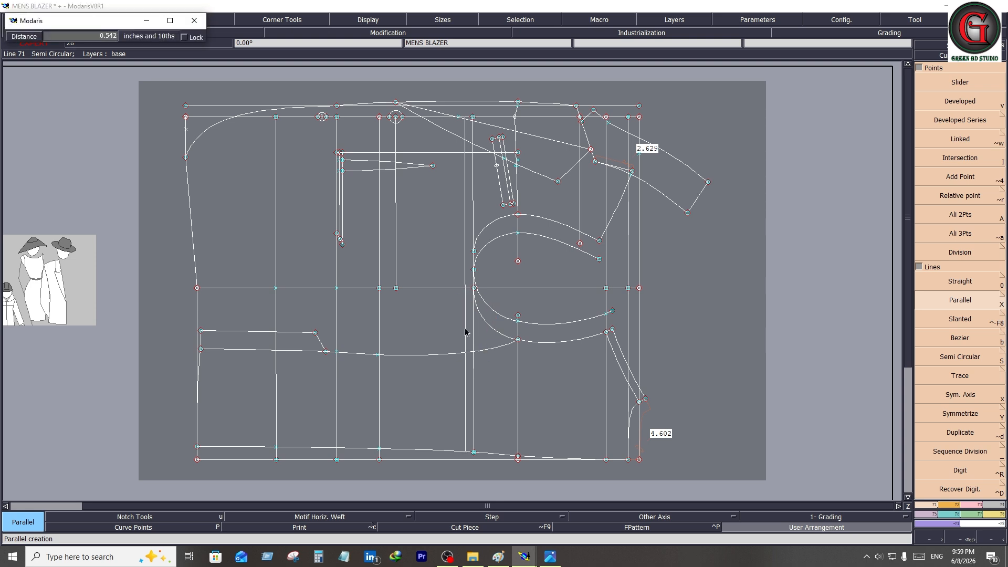
{"action": "key", "text": "Down"}
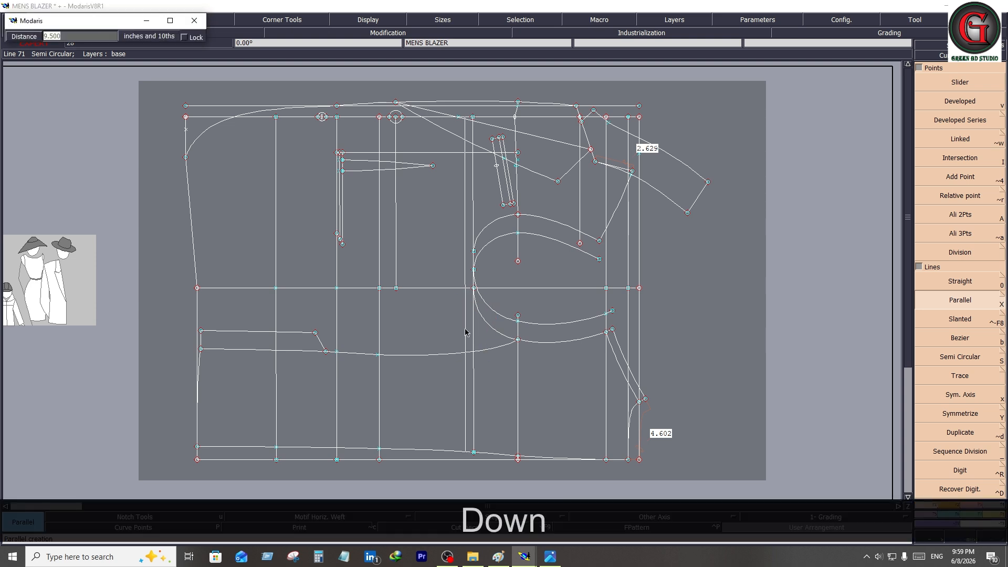
{"action": "type", "text": "1"}
{"action": "key", "text": "Return"}
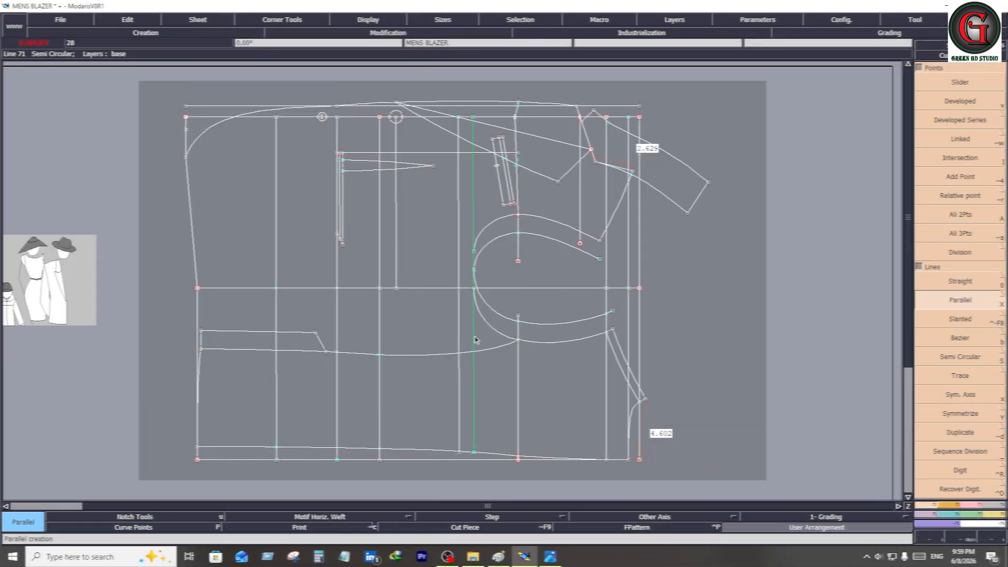
{"action": "key", "text": "Delete"}
{"action": "left_click", "coordinate": [475, 338]}
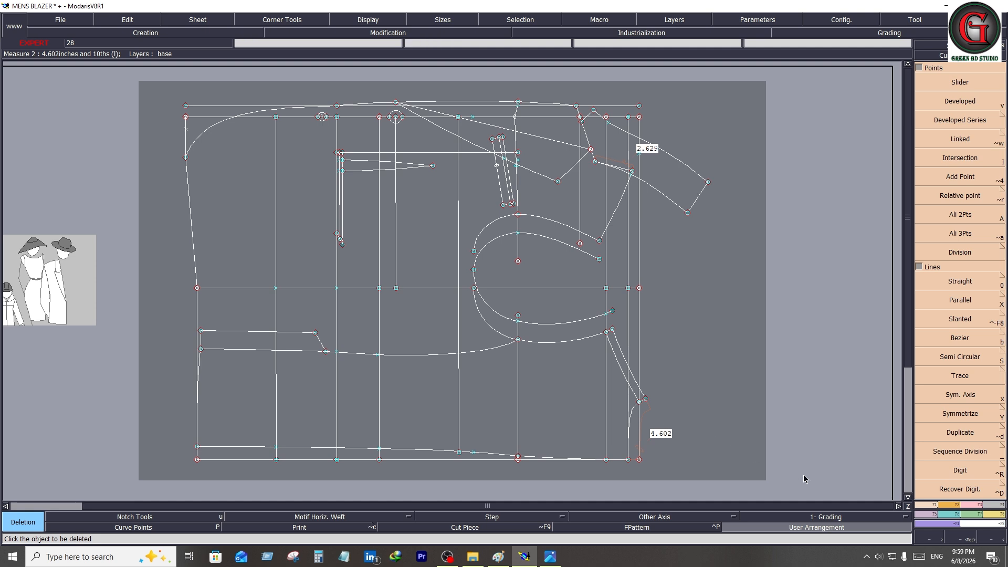
Step: Place a developed point on the lowered armhole-base line at a curve length of -7.75 inches from the center-front line
{"action": "left_click", "coordinate": [924, 508]}
{"action": "left_click", "coordinate": [945, 101]}
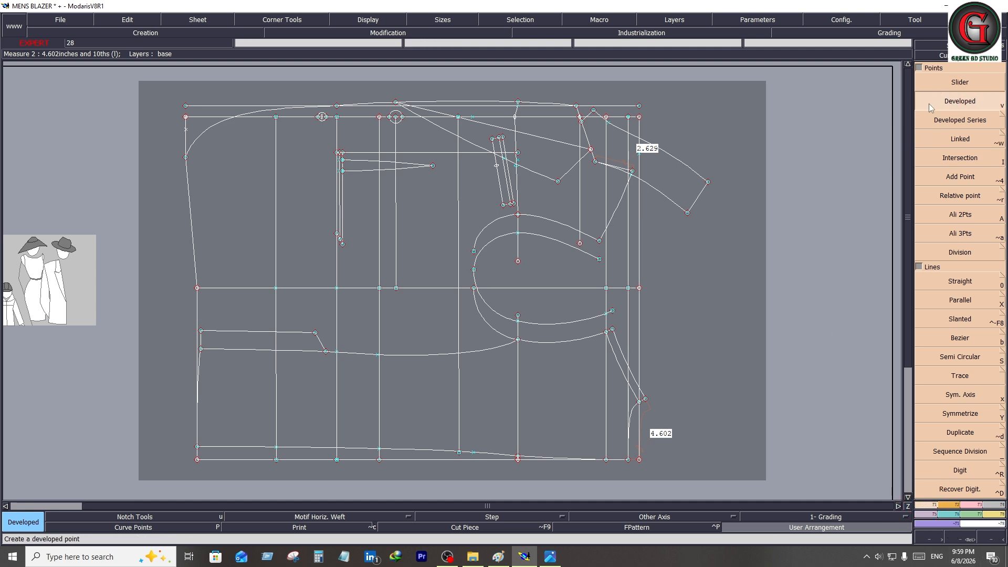
{"action": "left_click", "coordinate": [458, 118]}
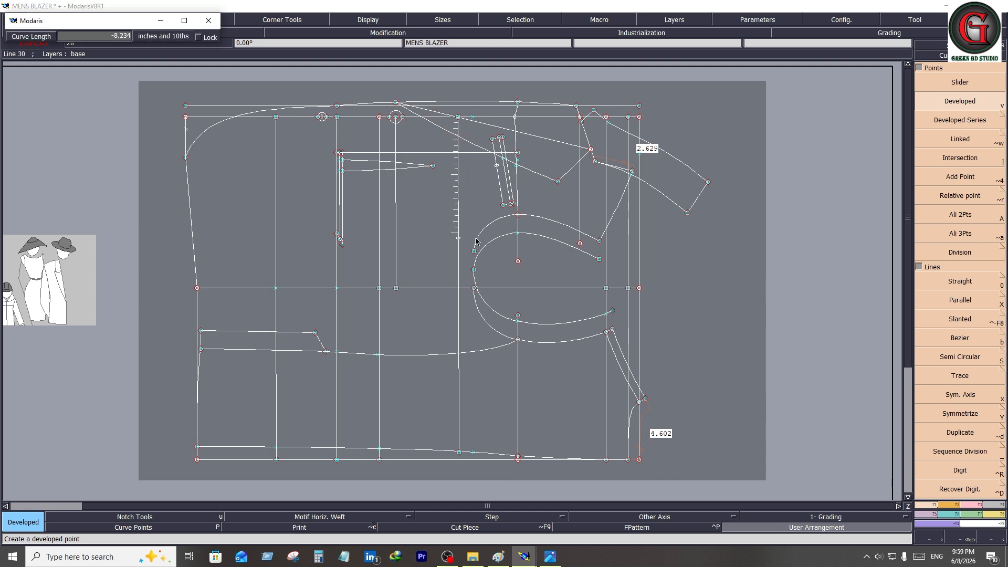
{"action": "key", "text": "Down"}
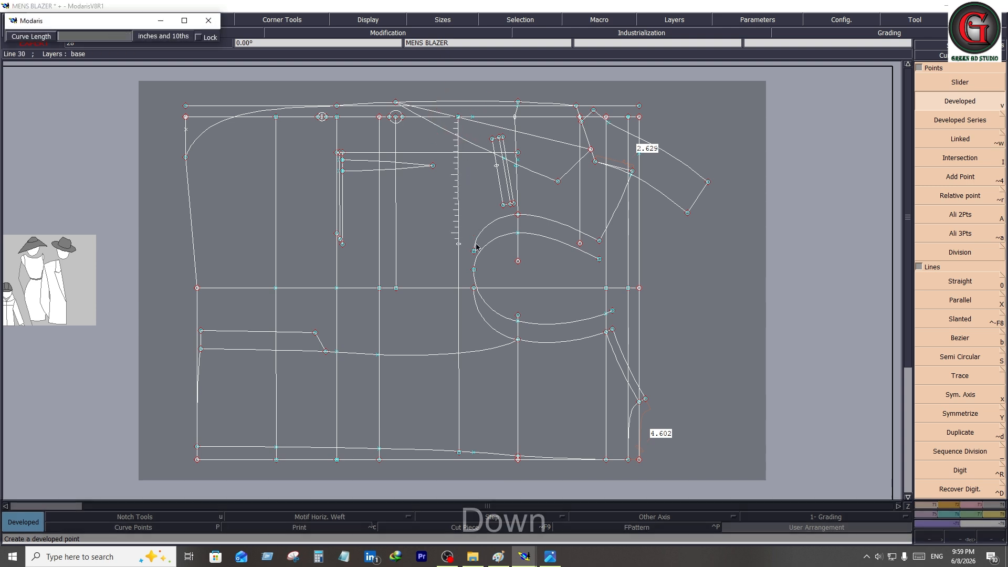
{"action": "type", "text": "-7"}
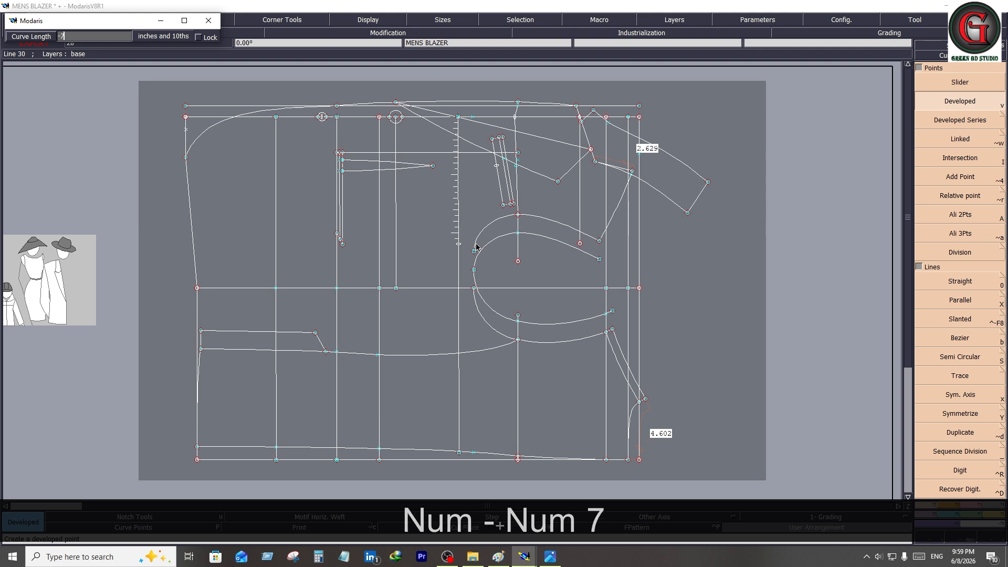
{"action": "type", "text": ".75"}
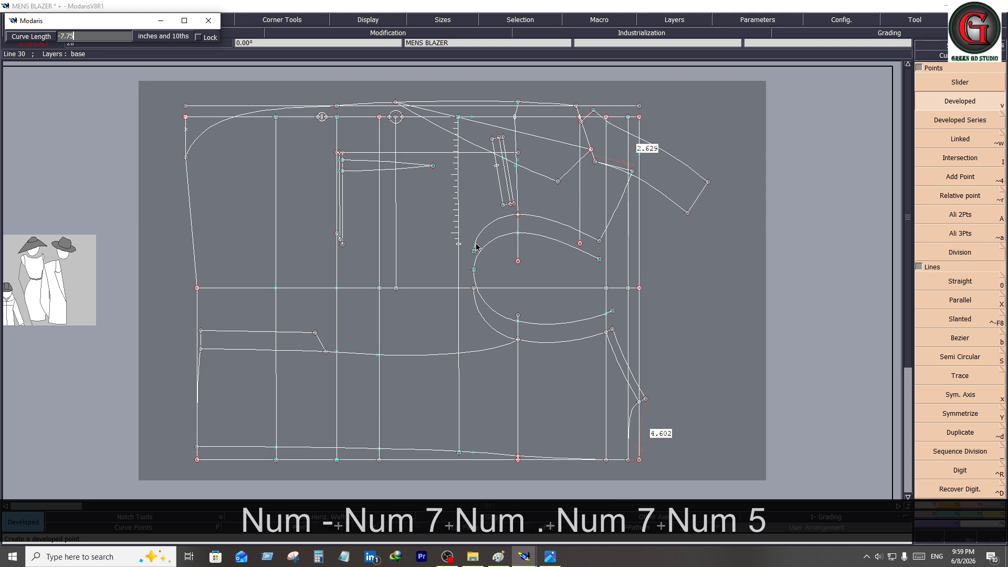
{"action": "key", "text": "Return"}
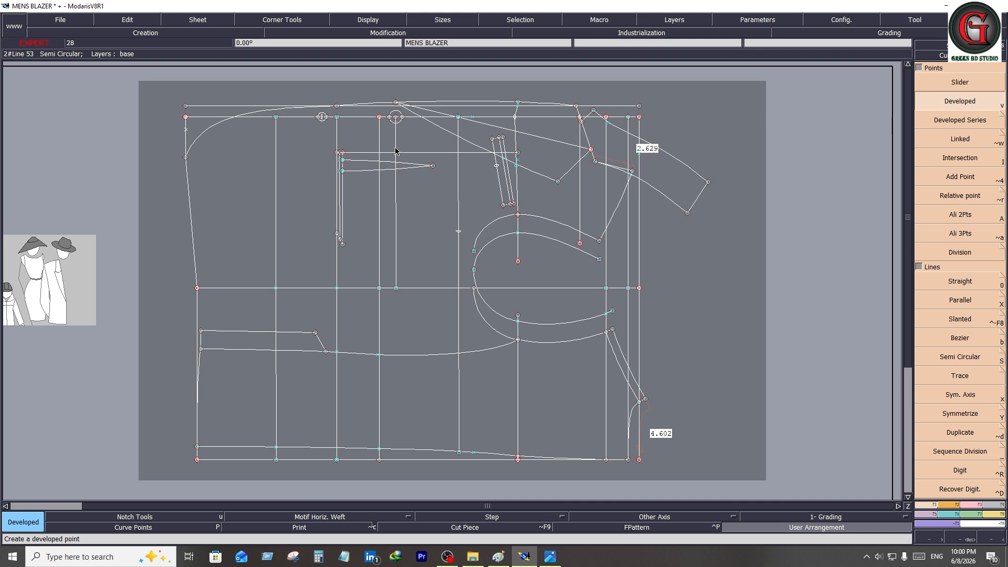
Step: Place a developed point on the waist line at a curve length of -7.5 inches from the center-front line
{"action": "left_click", "coordinate": [380, 117]}
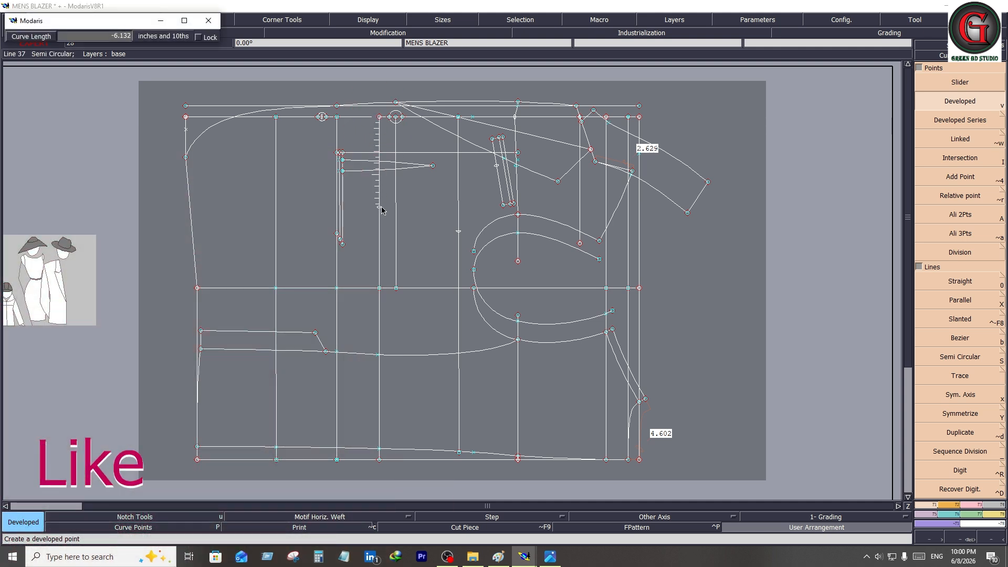
{"action": "key", "text": "Down"}
{"action": "type", "text": "-"}
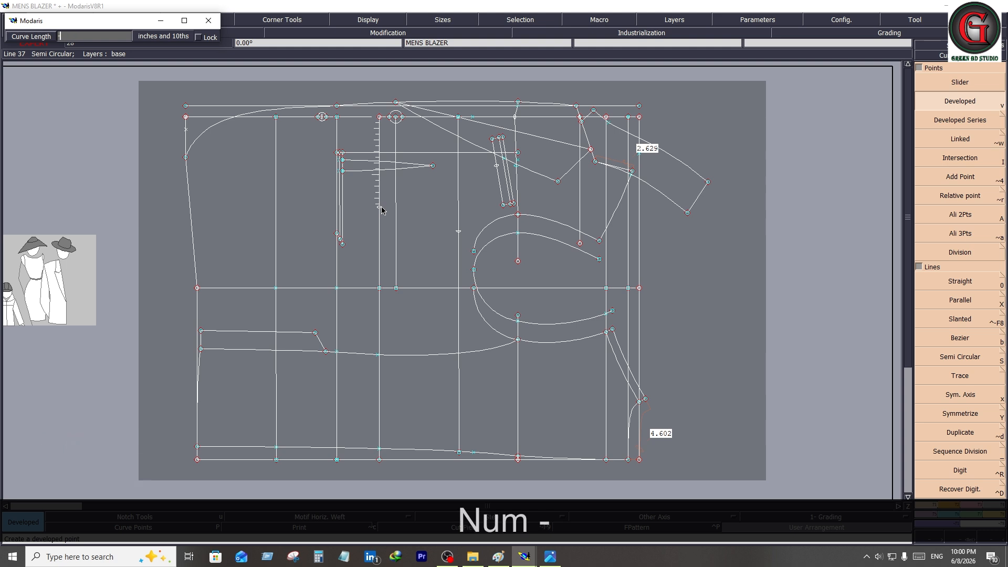
{"action": "type", "text": "7.5"}
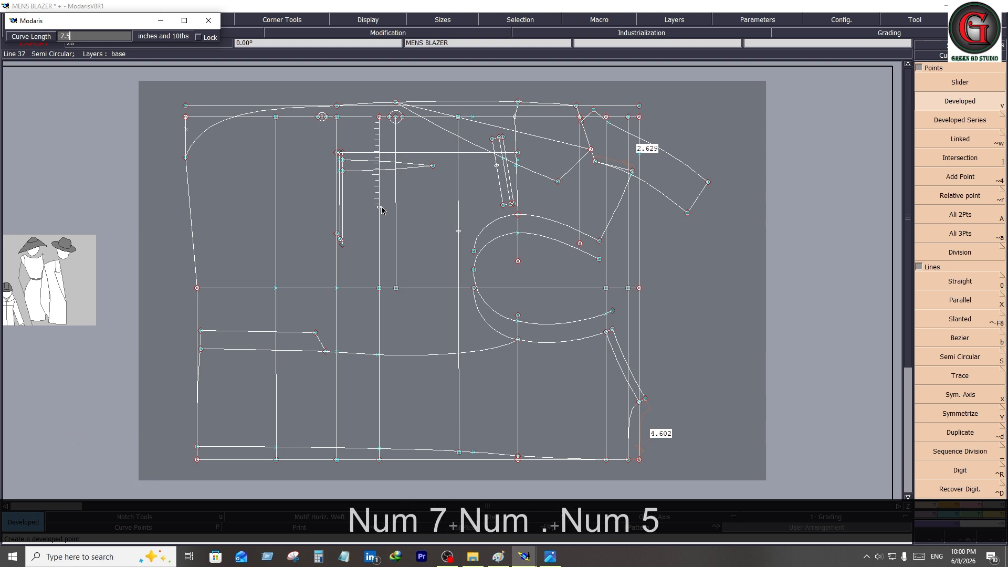
{"action": "key", "text": "Return"}
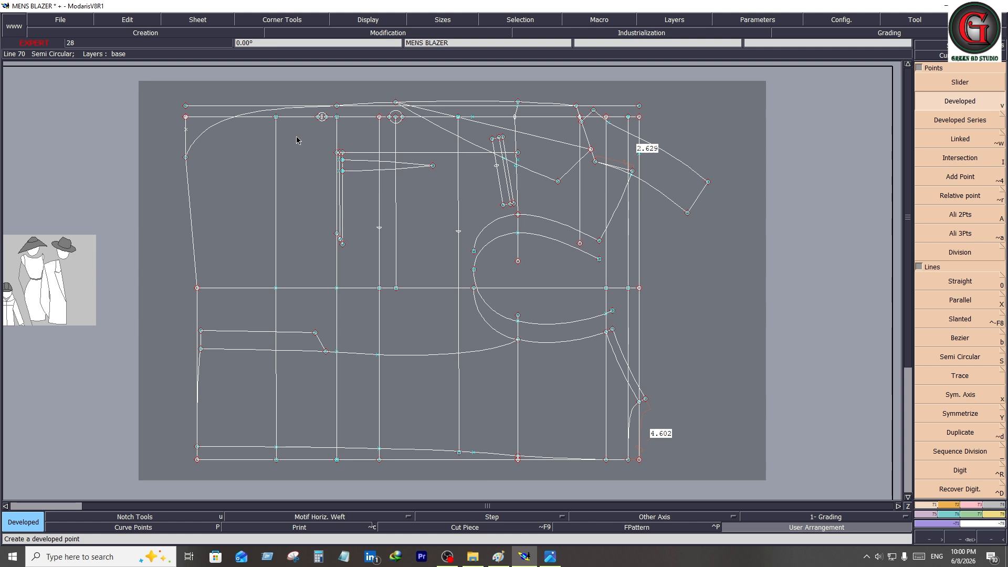
Step: Place a developed point on the cross line nearest the hem at a curve length of -8 inches from the center-front line
{"action": "left_click", "coordinate": [273, 119]}
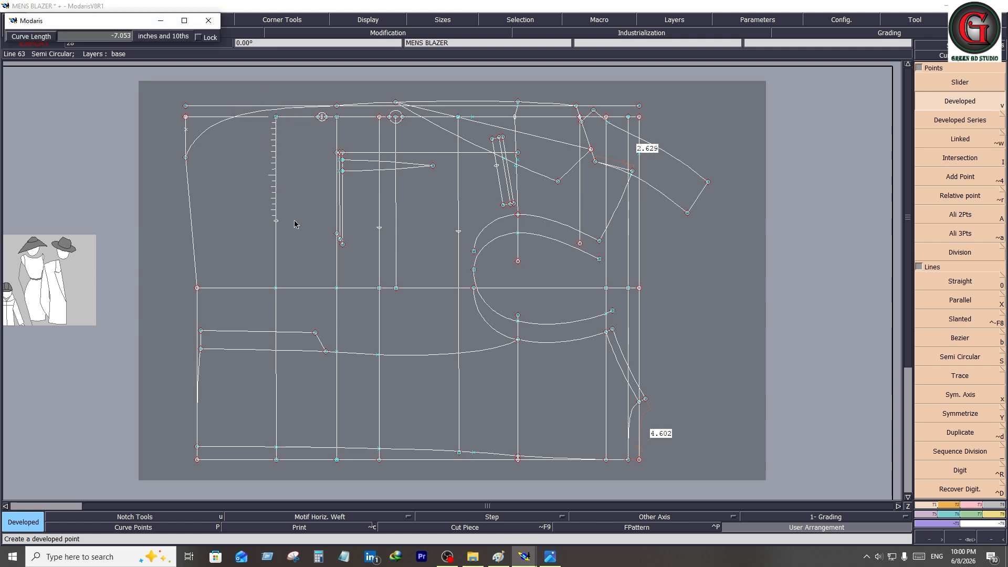
{"action": "key", "text": "Down"}
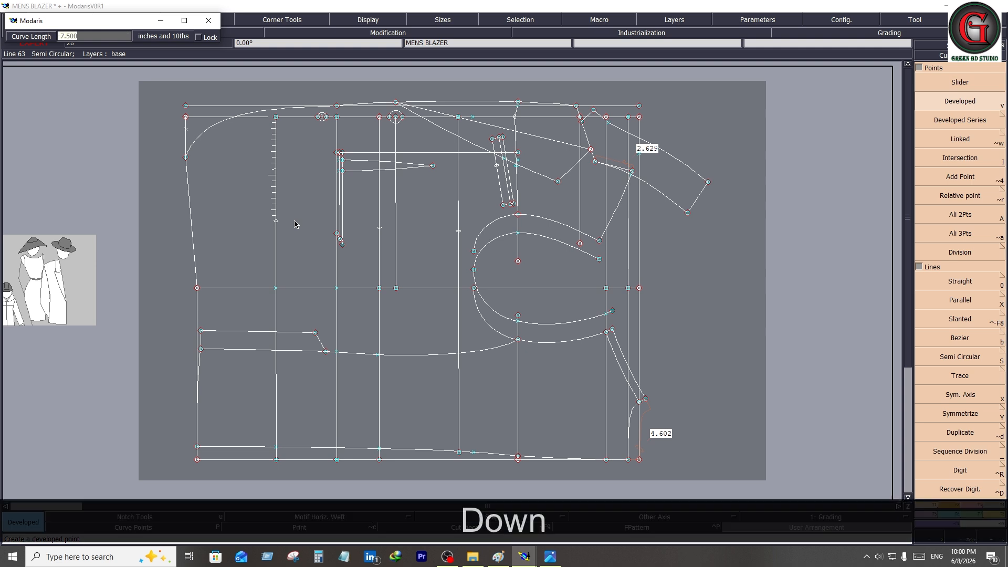
{"action": "type", "text": "8"}
{"action": "key", "text": "Return"}
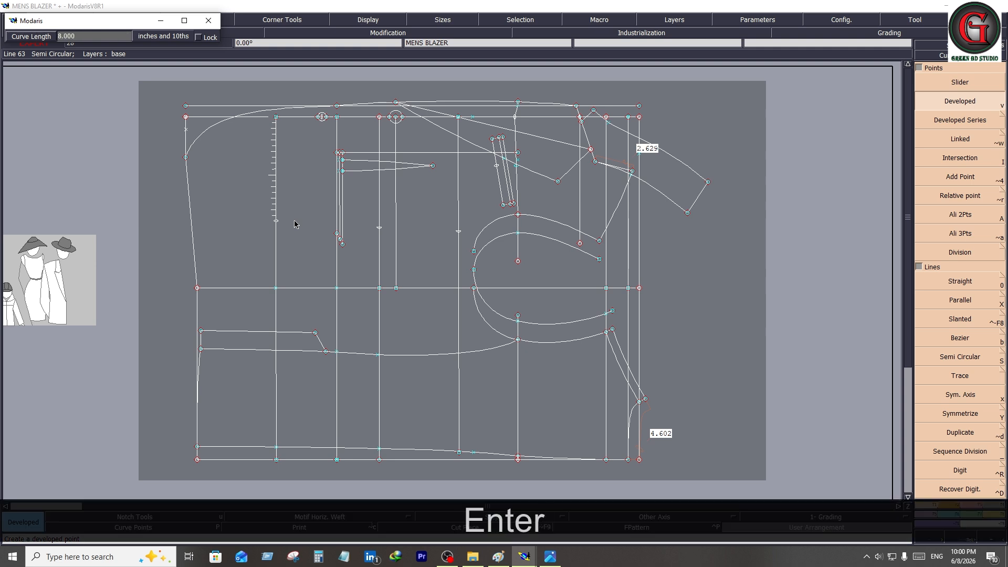
{"action": "left_click", "coordinate": [95, 36]}
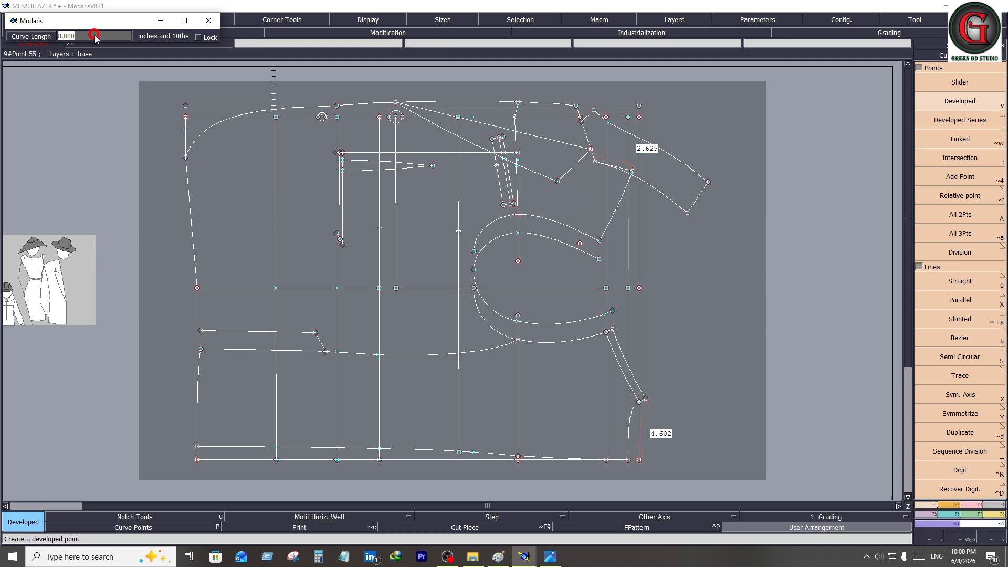
{"action": "type", "text": "-"}
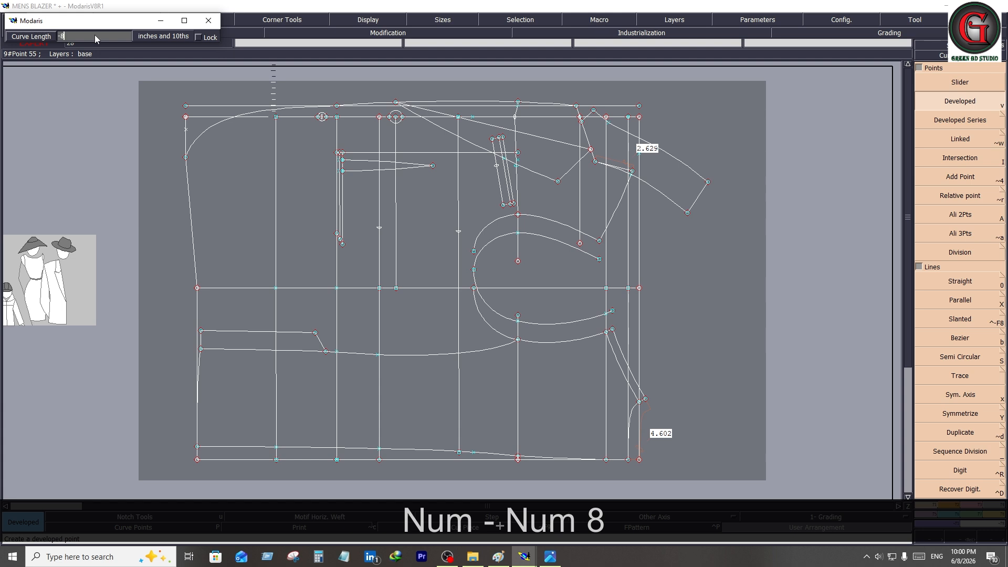
{"action": "type", "text": "8"}
{"action": "key", "text": "Return"}
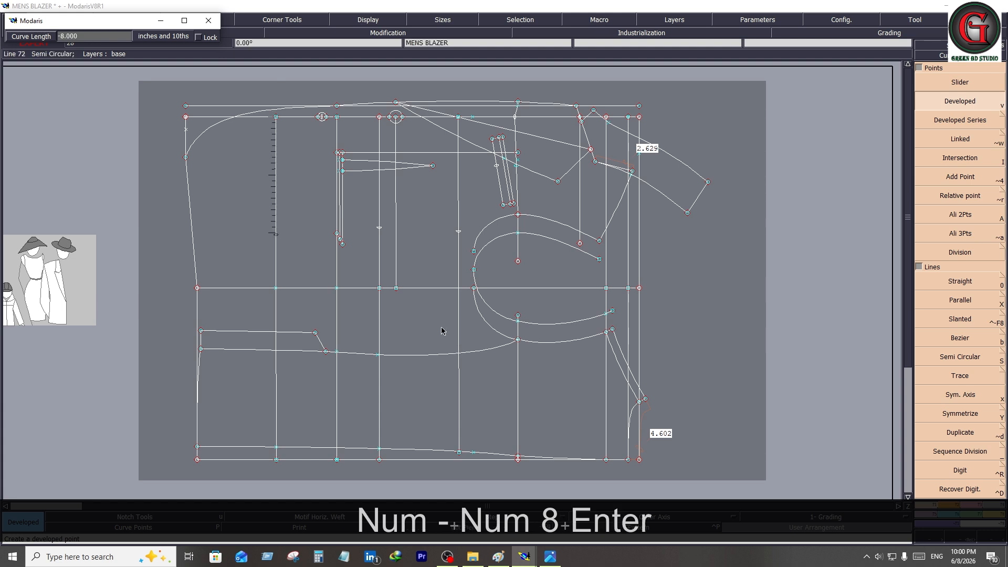
{"action": "left_click", "coordinate": [442, 331]}
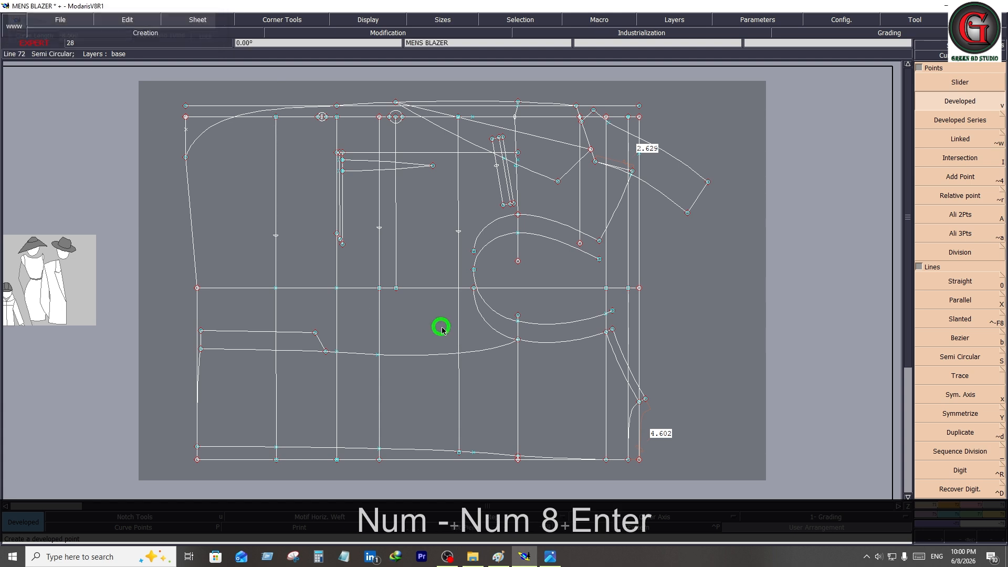
Step: Draw a Bezier seam curve through the three developed points on the cross line nearest the hem, the waist line and the lowered armhole-base line
{"action": "left_click", "coordinate": [960, 338]}
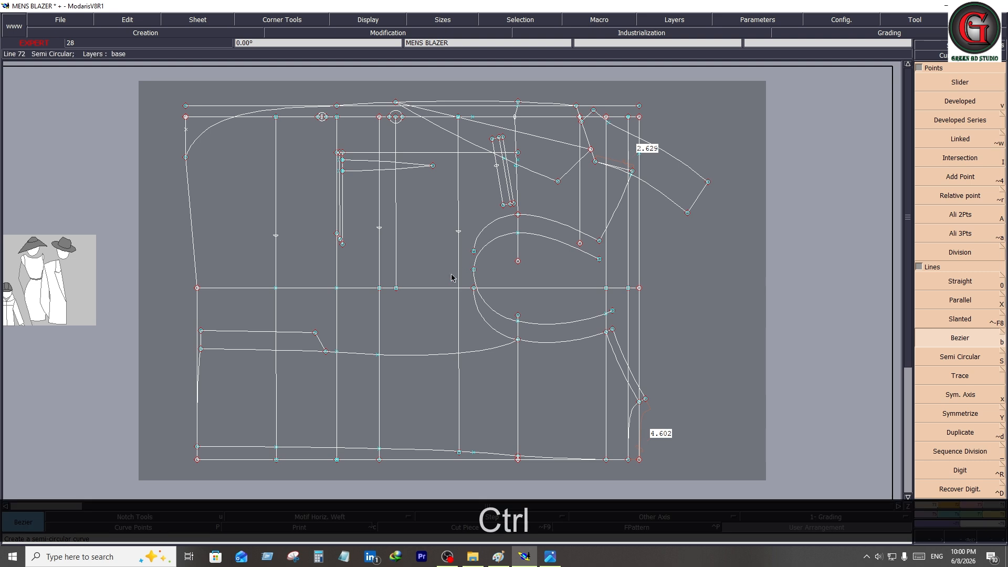
{"action": "left_click", "coordinate": [274, 235]}
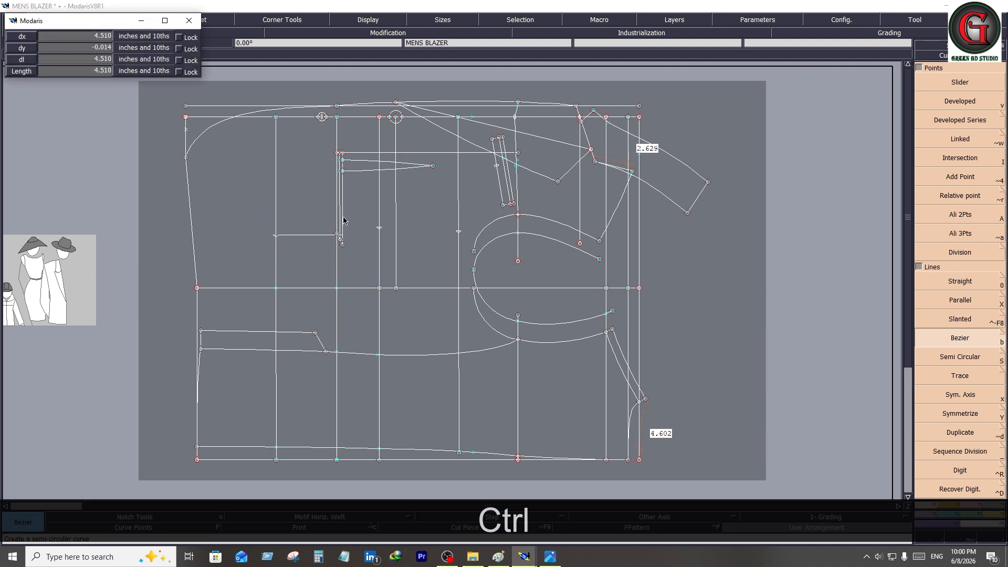
{"action": "left_click", "coordinate": [379, 230]}
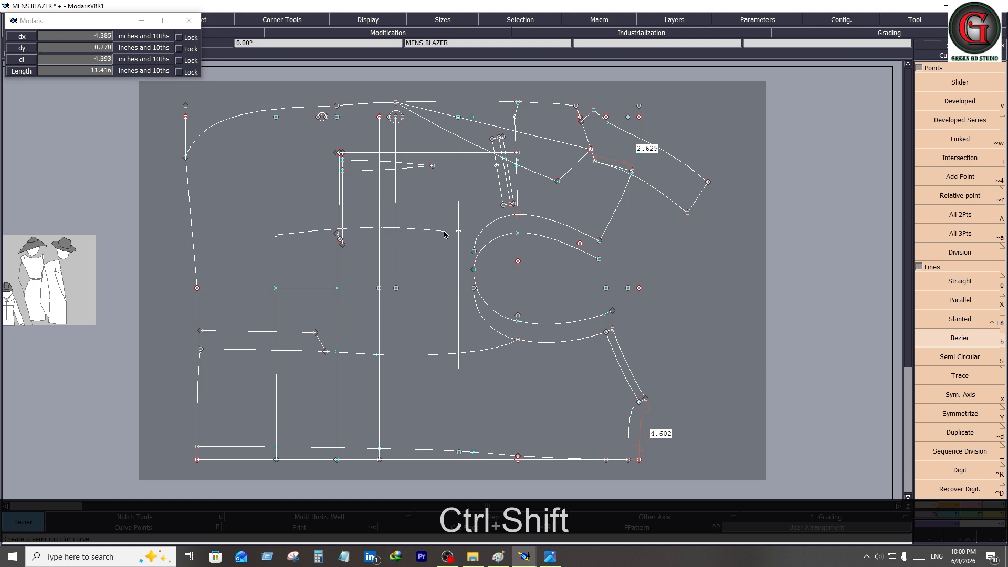
{"action": "left_click", "coordinate": [460, 234]}
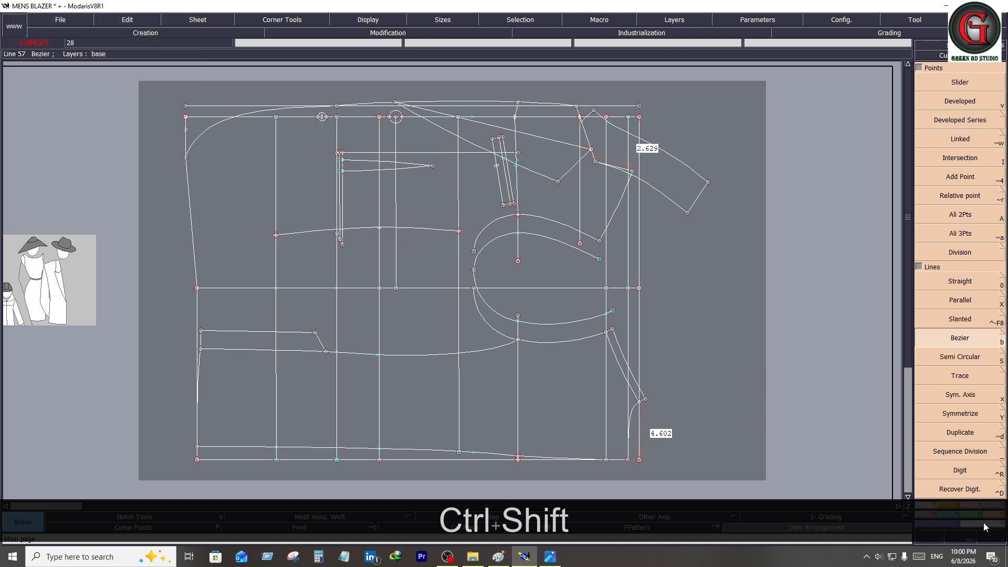
Step: Adjust the new front seam curve at both ends so it meets the armhole curve and the front hem line
{"action": "left_click", "coordinate": [966, 507]}
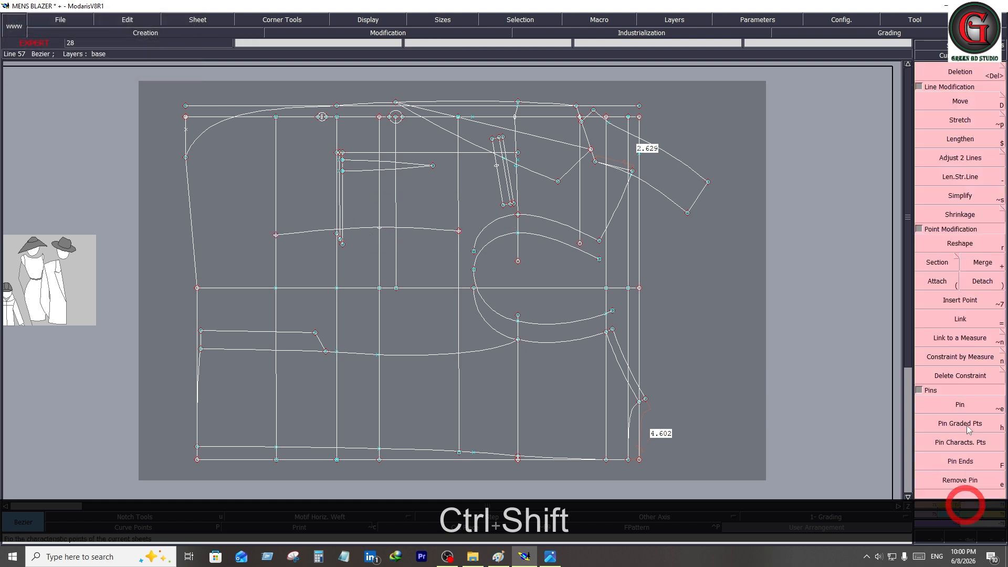
{"action": "left_click", "coordinate": [957, 159]}
{"action": "left_click", "coordinate": [439, 229]}
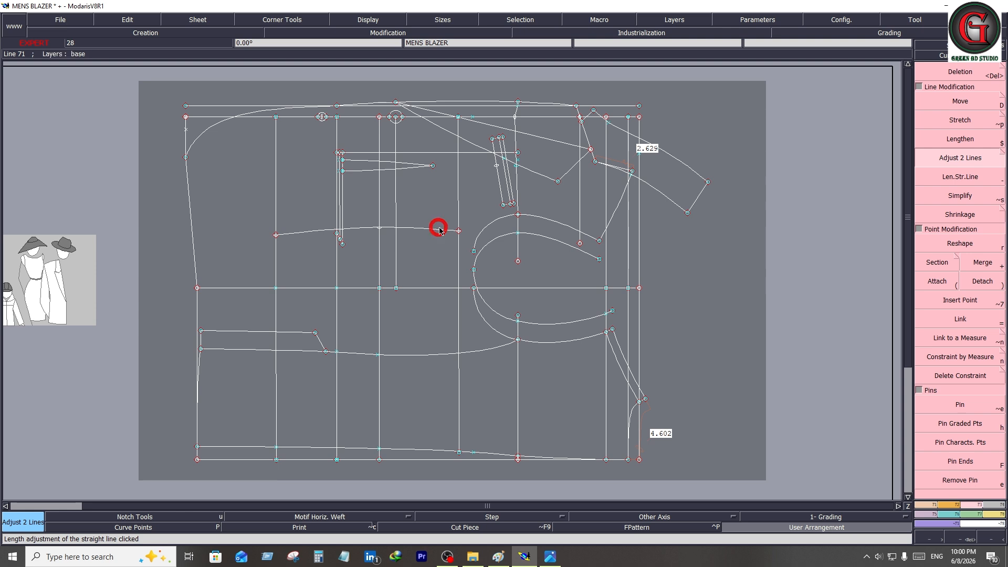
{"action": "left_click", "coordinate": [486, 230]}
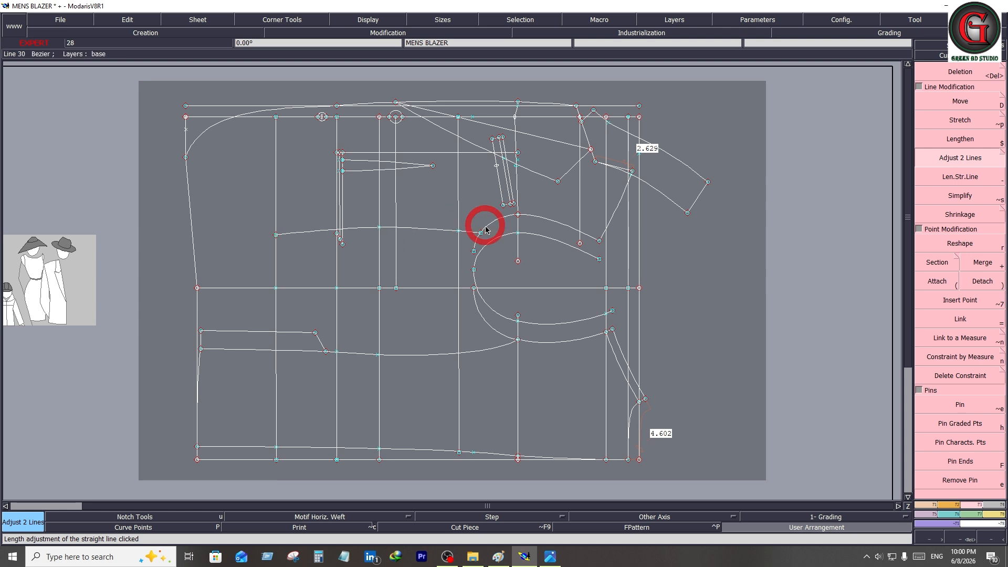
{"action": "left_click", "coordinate": [295, 236]}
{"action": "left_click", "coordinate": [195, 252]}
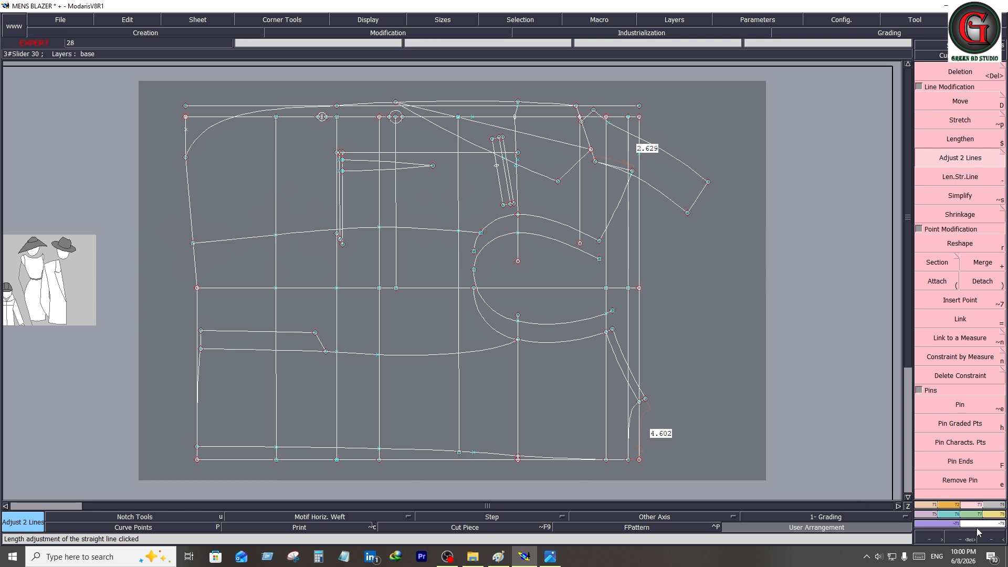
Step: Reshape the front seam curve by shifting its hem end slightly toward the center-front line
{"action": "left_click", "coordinate": [954, 243]}
{"action": "left_click", "coordinate": [193, 243], "text": "ctrl"}
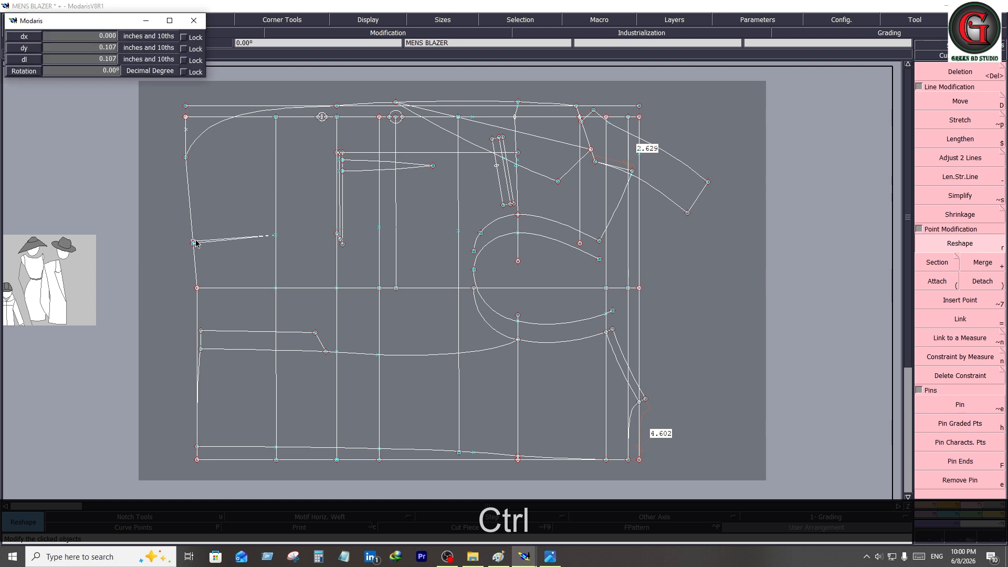
{"action": "left_click", "coordinate": [193, 241], "text": "ctrl"}
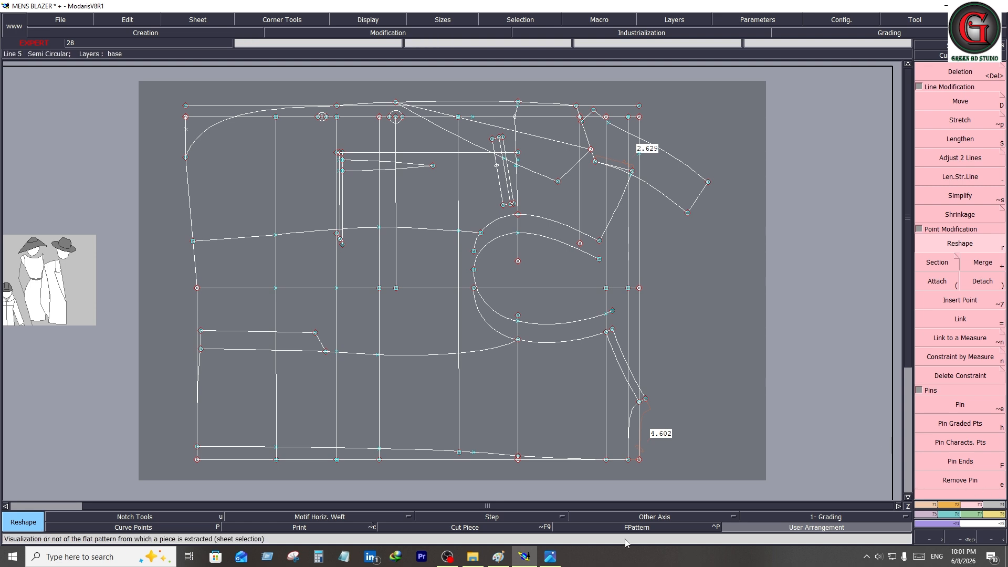
Step: Display the handles and curve points of the draft's lines
{"action": "key", "text": "shift+a"}
{"action": "left_click", "coordinate": [368, 19]}
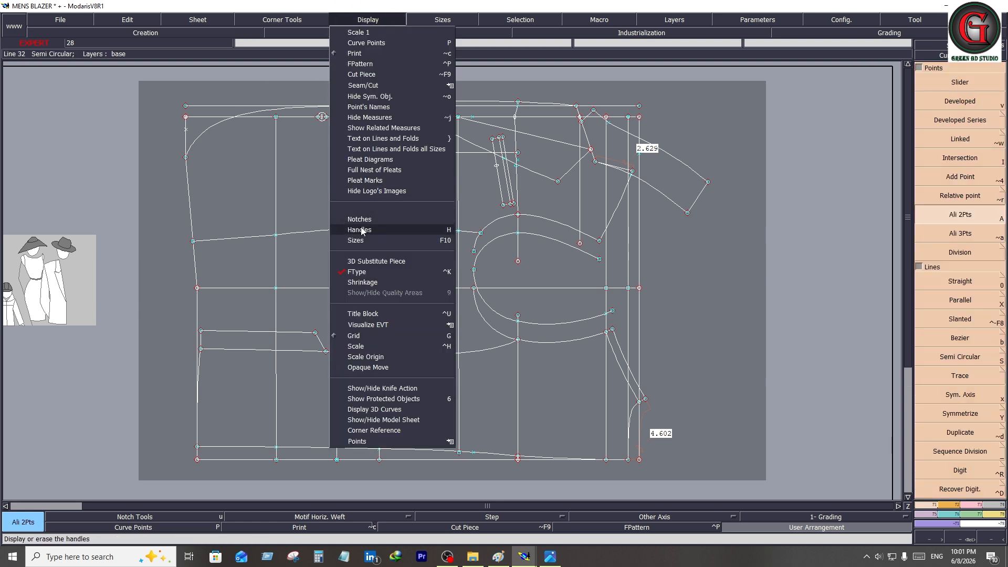
{"action": "left_click", "coordinate": [360, 229]}
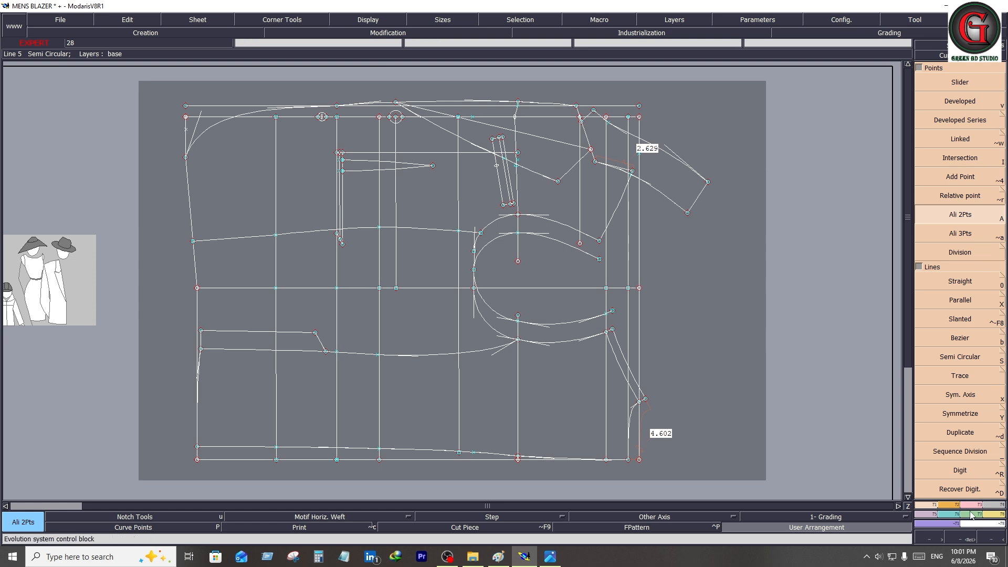
{"action": "key", "text": "r"}
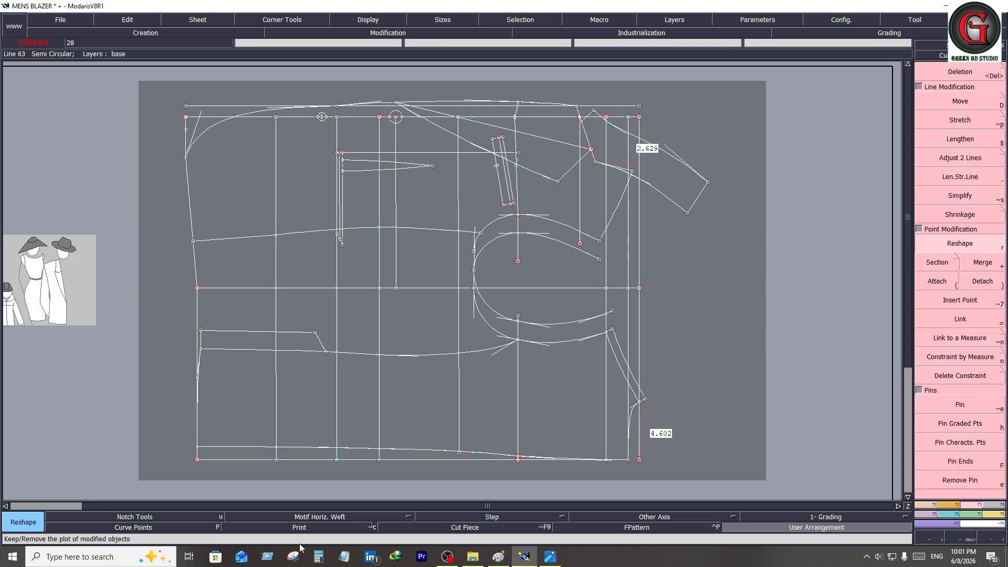
{"action": "left_click", "coordinate": [192, 527]}
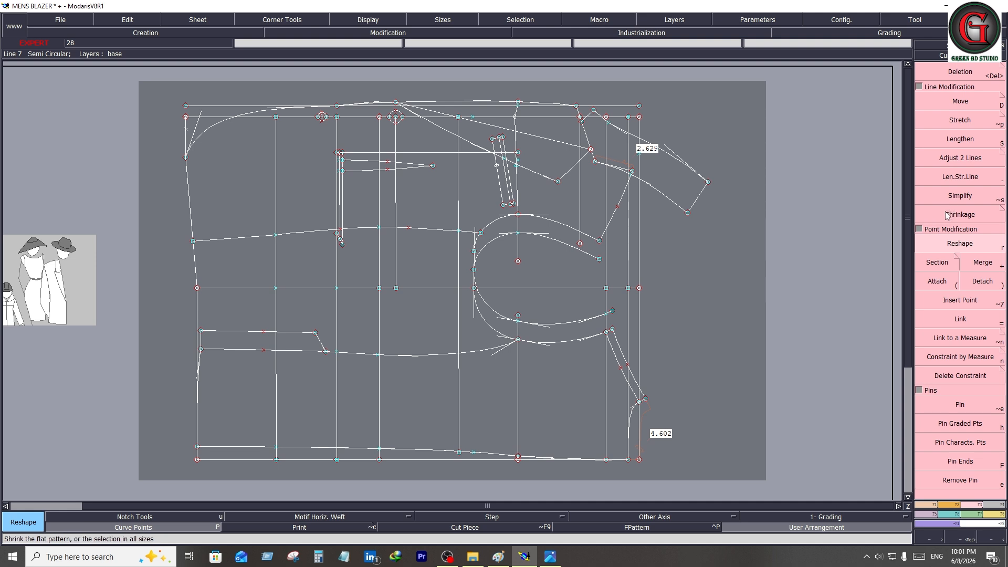
Step: Align the hem corner on the side line with the neighbouring back-vent hem point, then undo the last two edits
{"action": "key", "text": "shift+a"}
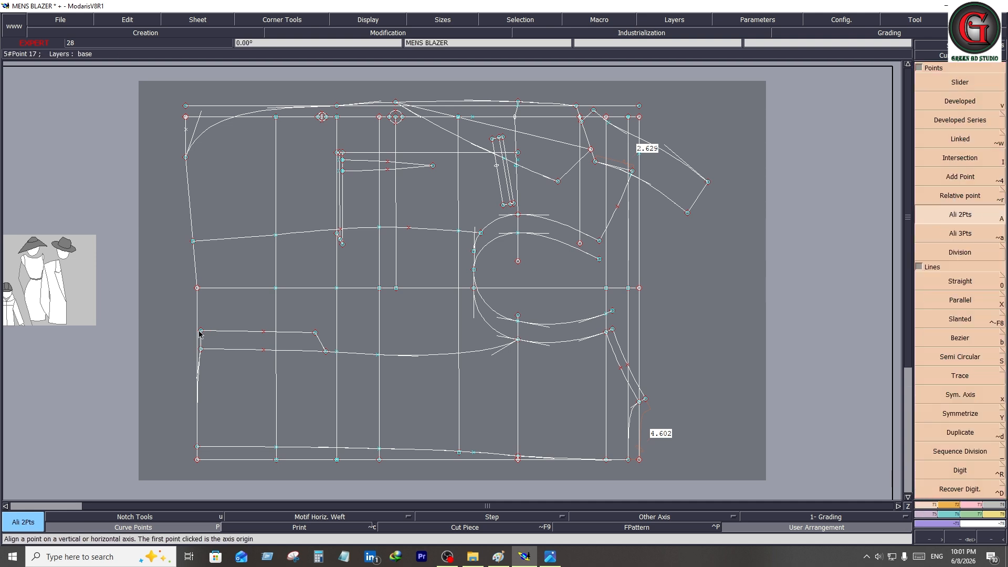
{"action": "key", "text": "ctrl+z"}
{"action": "key", "text": "ctrl+z"}
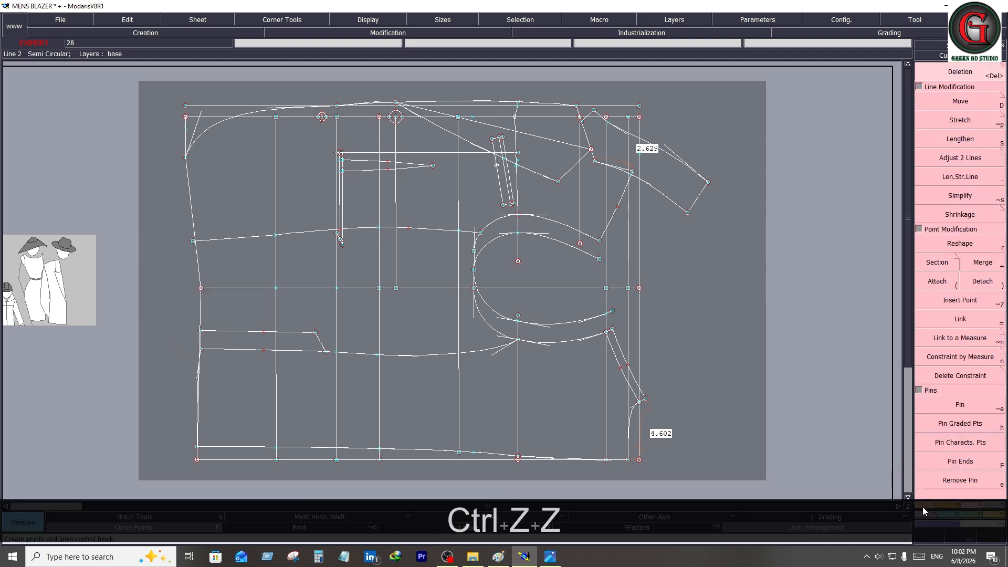
Step: Replace the front hem line with a Bezier line from the side-line corner through the seam's hem end to the front-edge curve
{"action": "left_click", "coordinate": [923, 506]}
{"action": "key", "text": "Delete"}
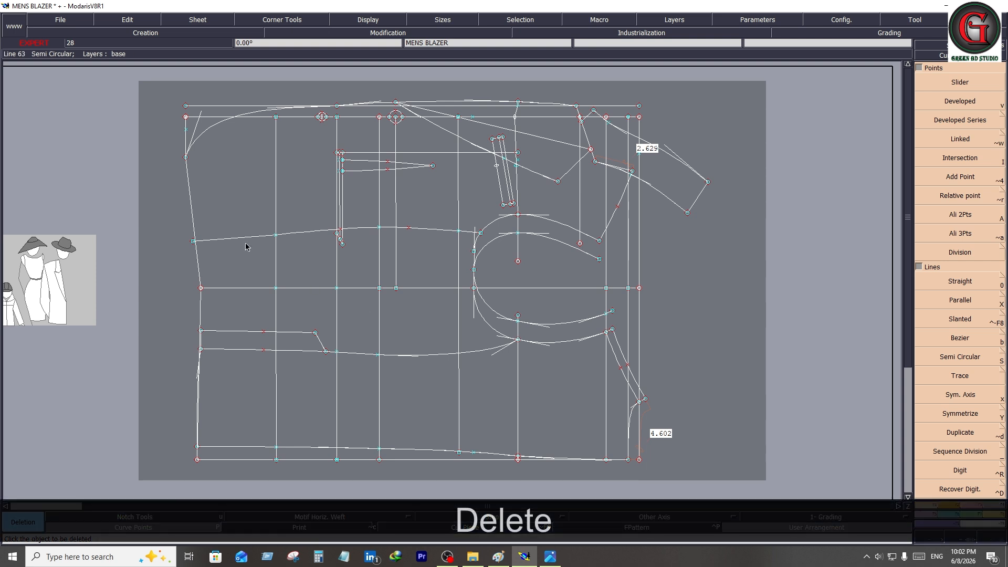
{"action": "left_click", "coordinate": [194, 221]}
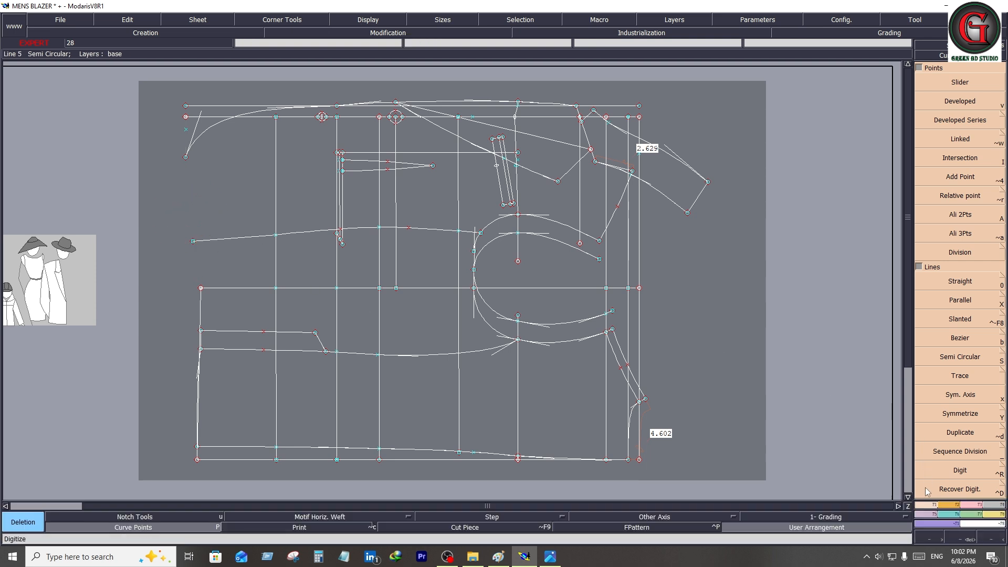
{"action": "left_click", "coordinate": [960, 338]}
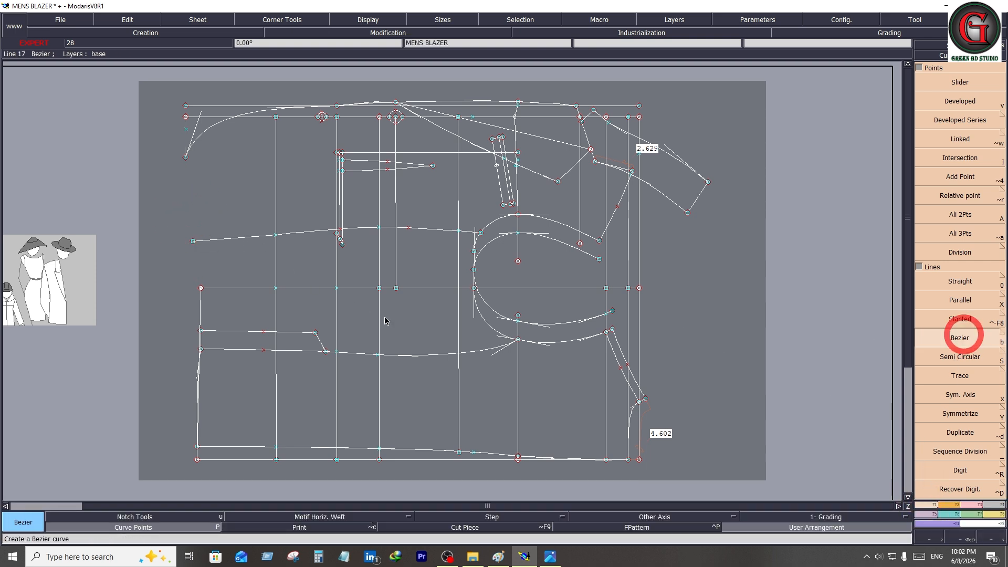
{"action": "left_click", "coordinate": [201, 289]}
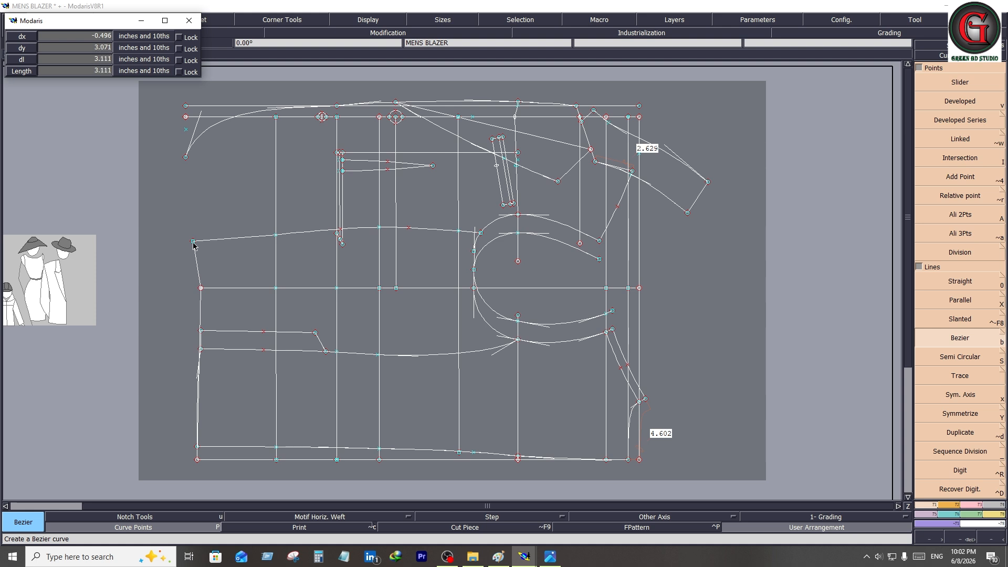
{"action": "left_click", "coordinate": [193, 241], "text": "shift"}
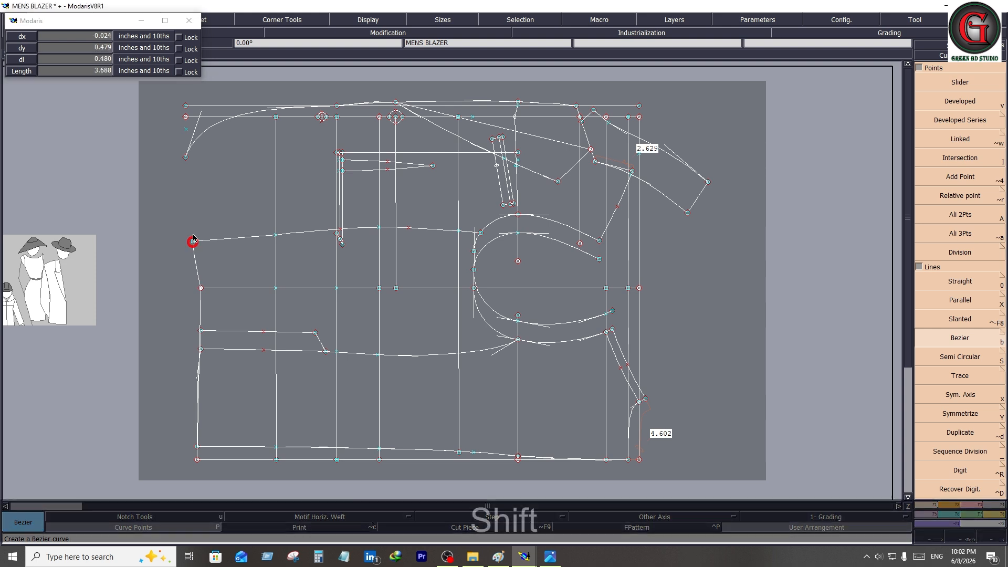
{"action": "left_click", "coordinate": [203, 164]}
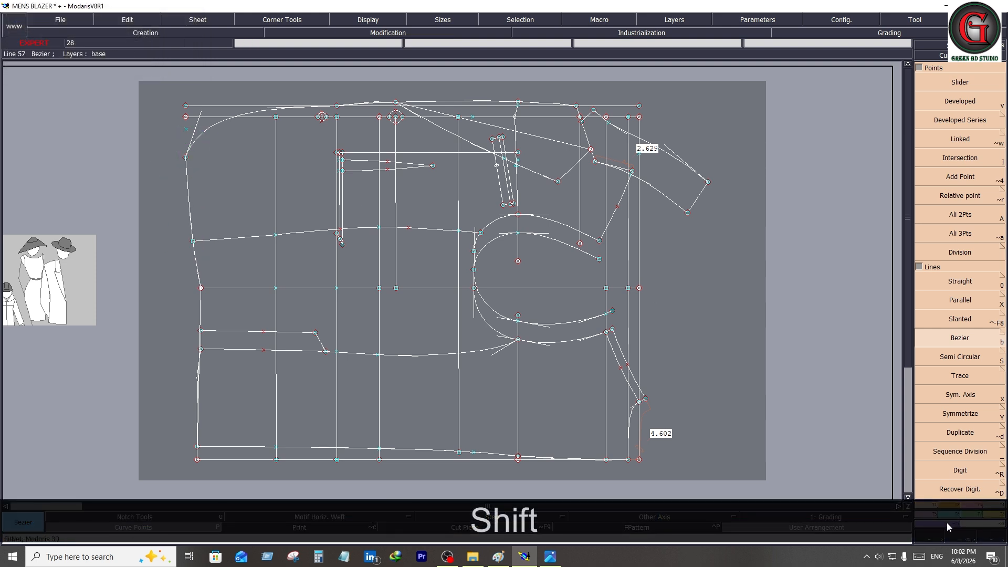
Step: Reshape the new front hem line into a smooth curve between the front-edge curve and the panel seam
{"action": "left_click", "coordinate": [966, 504]}
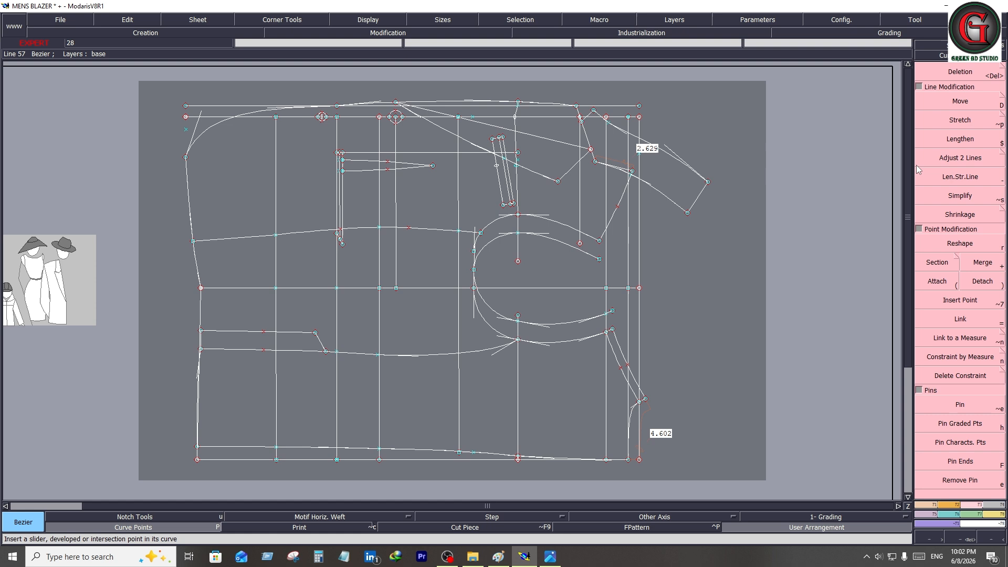
{"action": "left_click", "coordinate": [961, 243]}
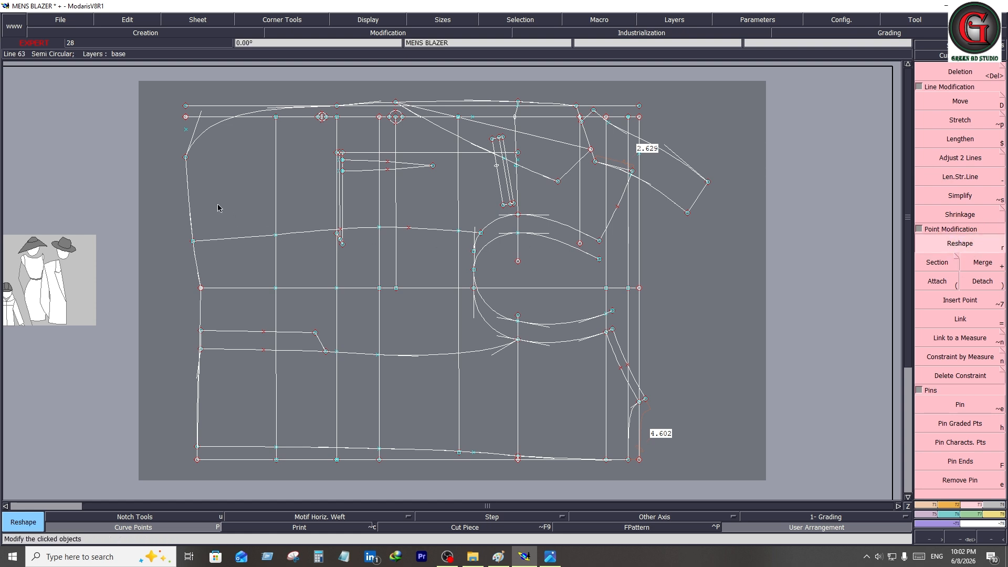
{"action": "left_click", "coordinate": [186, 177]}
{"action": "left_click", "coordinate": [205, 229]}
{"action": "left_click", "coordinate": [188, 217]}
{"action": "left_click", "coordinate": [938, 281]}
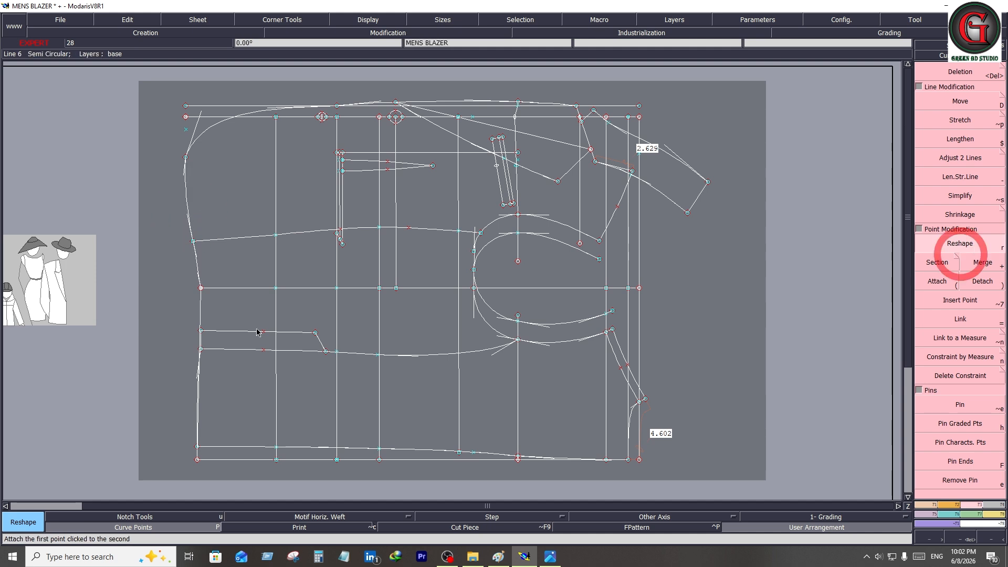
Step: Measure the front dart's width at its pocket-side end with a dynamic length measure
{"action": "key", "text": "Return"}
{"action": "left_click_drag", "start_coordinate": [179, 100], "coordinate": [472, 273]}
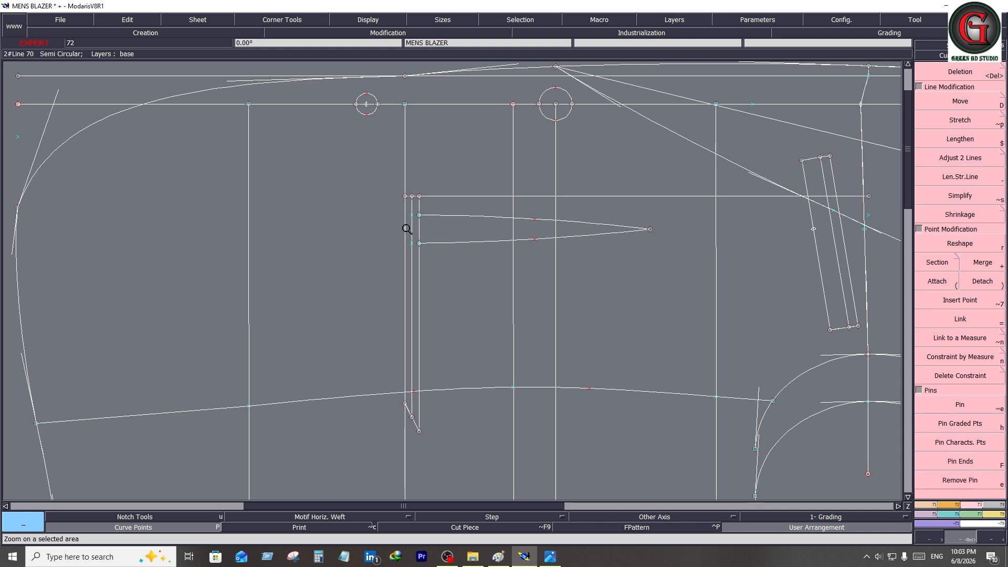
{"action": "left_click", "coordinate": [992, 513]}
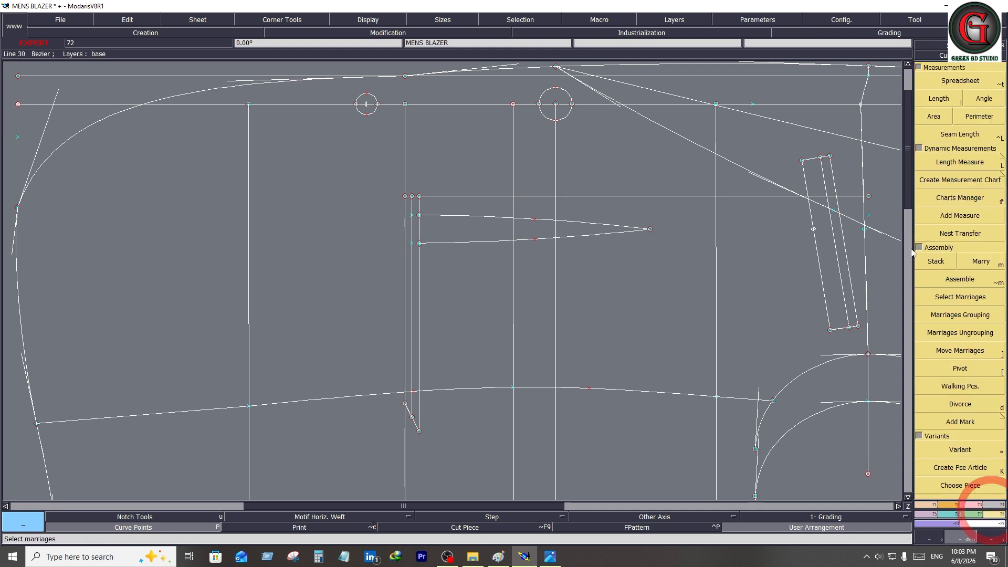
{"action": "left_click", "coordinate": [960, 162]}
{"action": "left_click", "coordinate": [419, 216]}
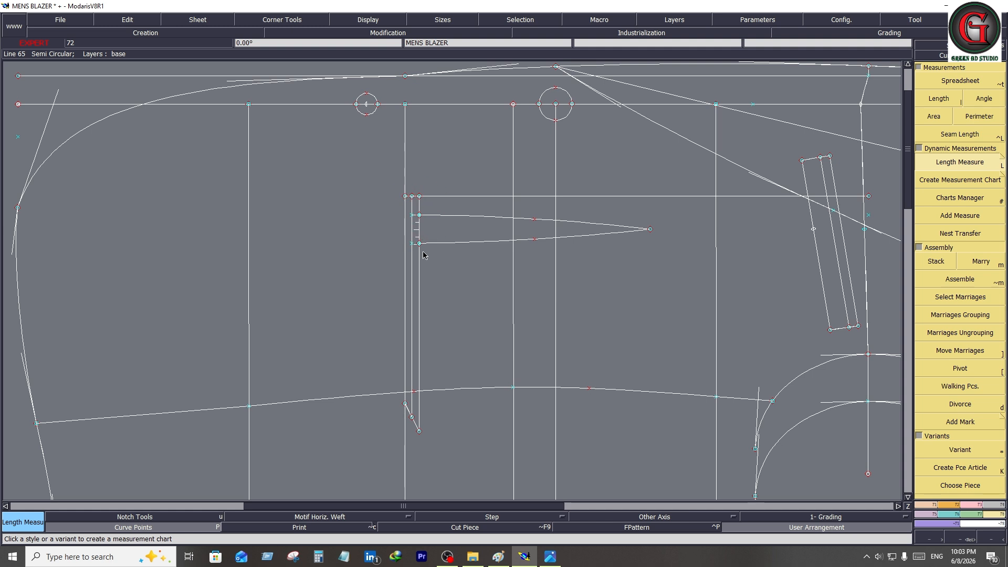
{"action": "left_click", "coordinate": [422, 246]}
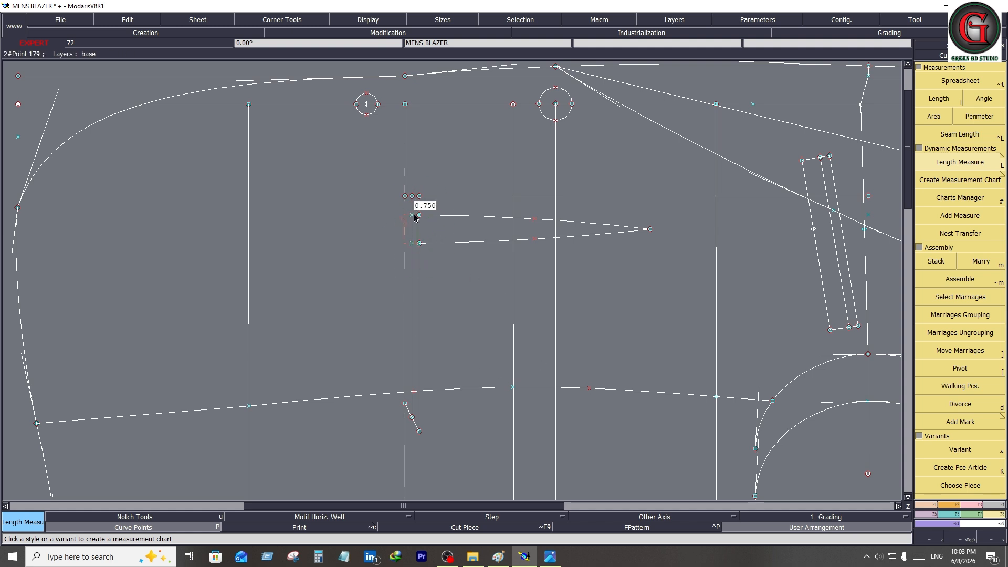
{"action": "left_click", "coordinate": [438, 254]}
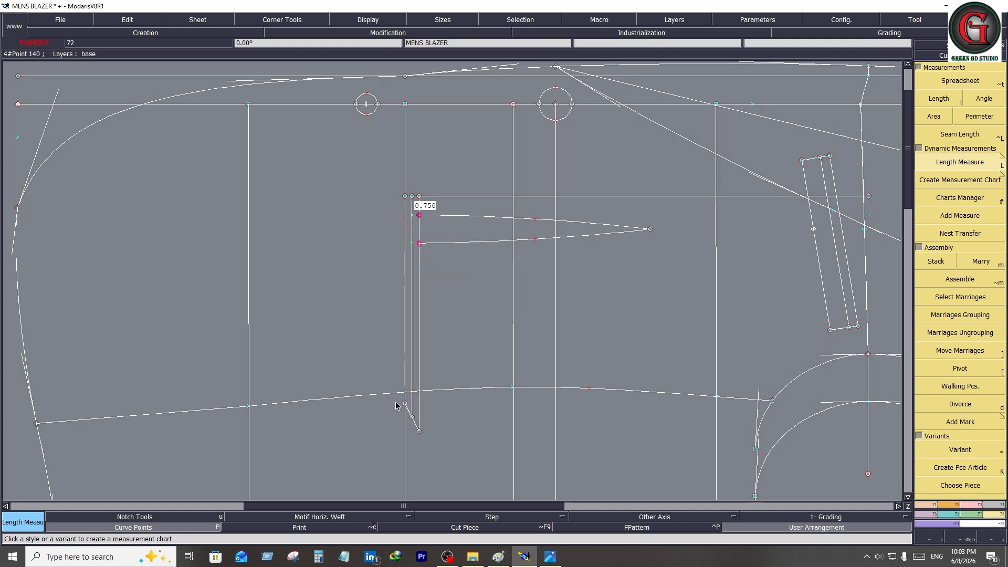
Step: Reshape the front panel seam so it passes through the upper corner of the pocket line's slanted end
{"action": "left_click_drag", "start_coordinate": [409, 401], "coordinate": [437, 445]}
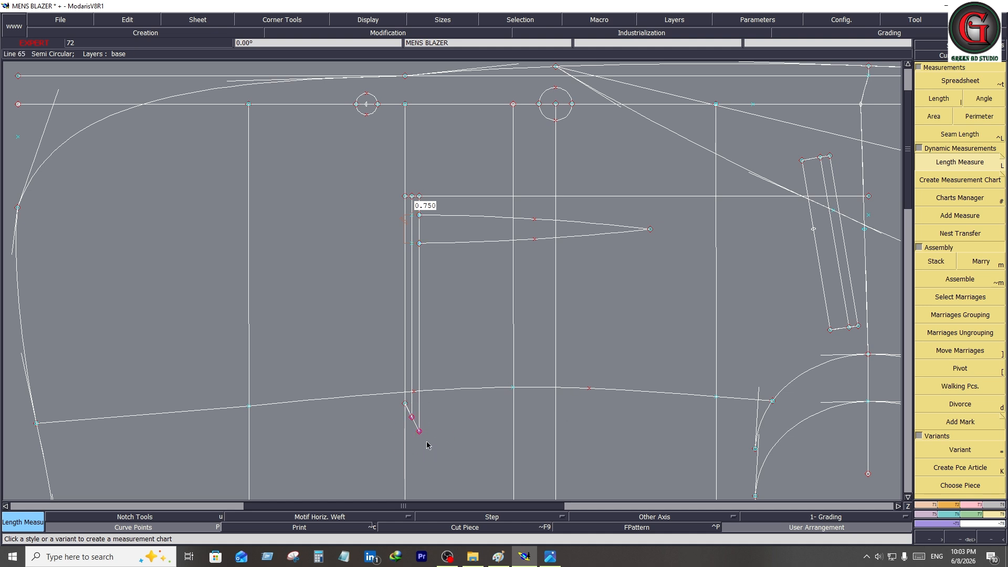
{"action": "left_click", "coordinate": [446, 457]}
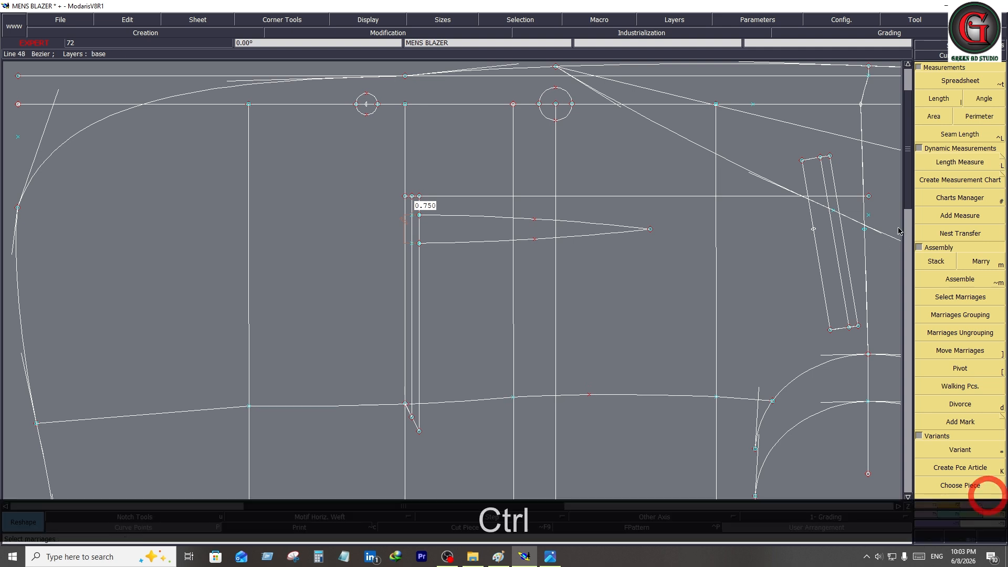
{"action": "left_click", "coordinate": [959, 162]}
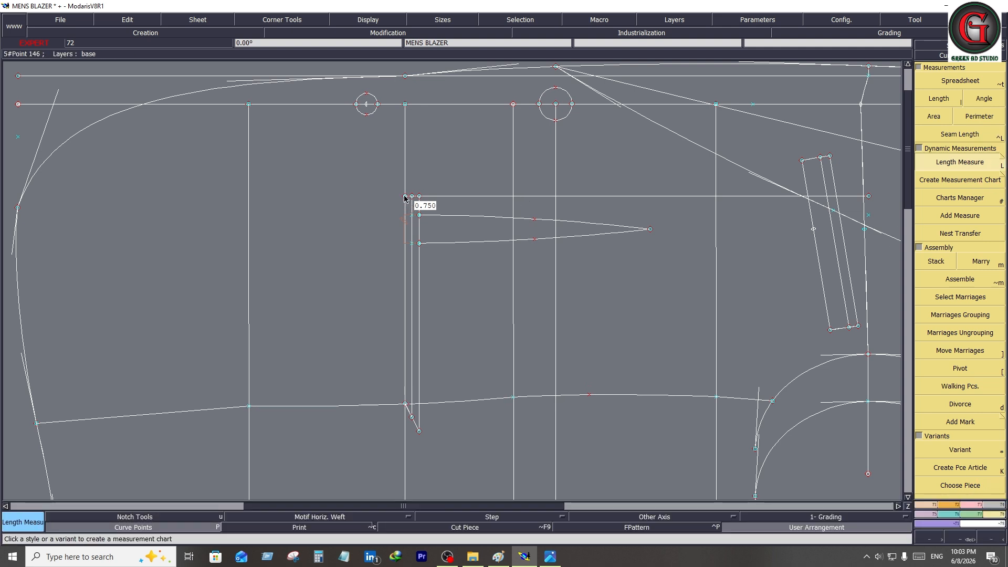
{"action": "left_click", "coordinate": [404, 373]}
{"action": "key", "text": "r"}
{"action": "key", "text": "Home"}
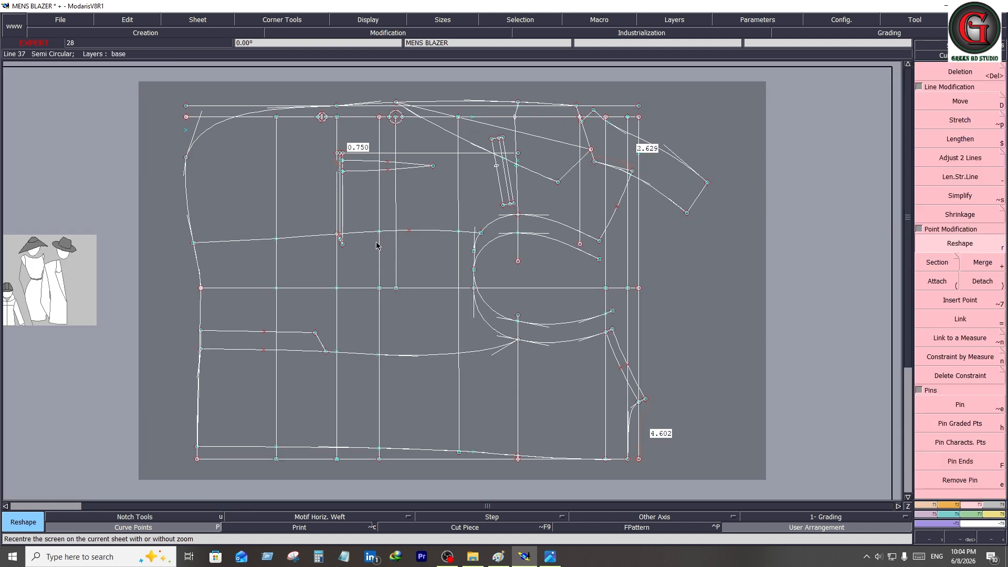
Step: Try to place a developed point on the waist line from its crossing with the panel seam, then undo it
{"action": "left_click", "coordinate": [926, 504]}
{"action": "left_click", "coordinate": [954, 107]}
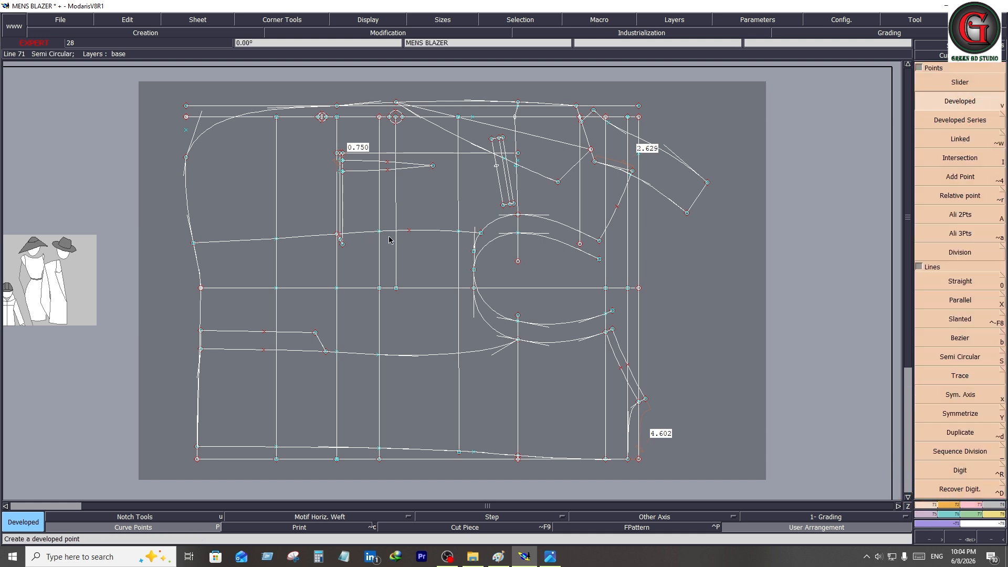
{"action": "left_click", "coordinate": [378, 232]}
{"action": "key", "text": "space"}
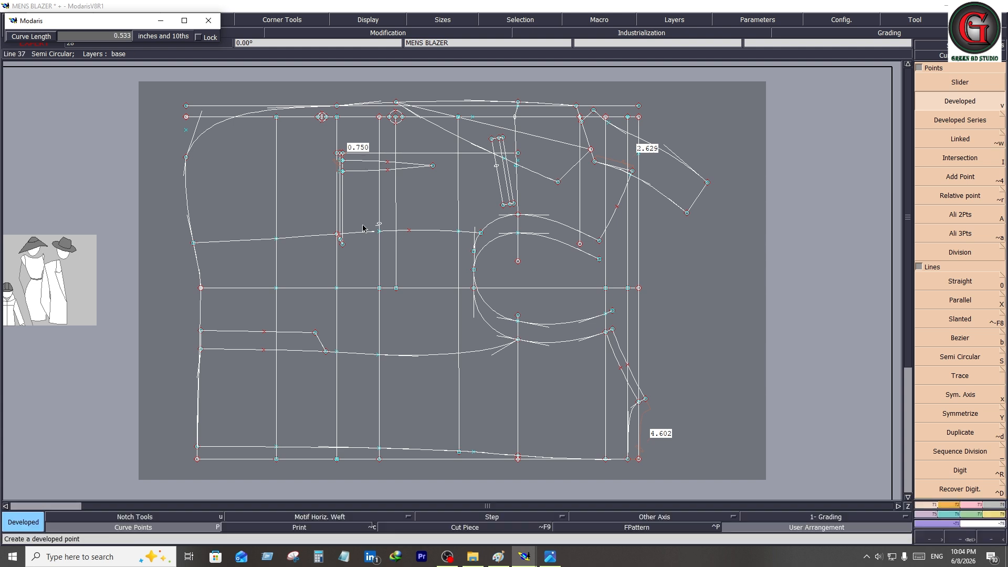
{"action": "left_click", "coordinate": [385, 250]}
{"action": "key", "text": "ctrl+z"}
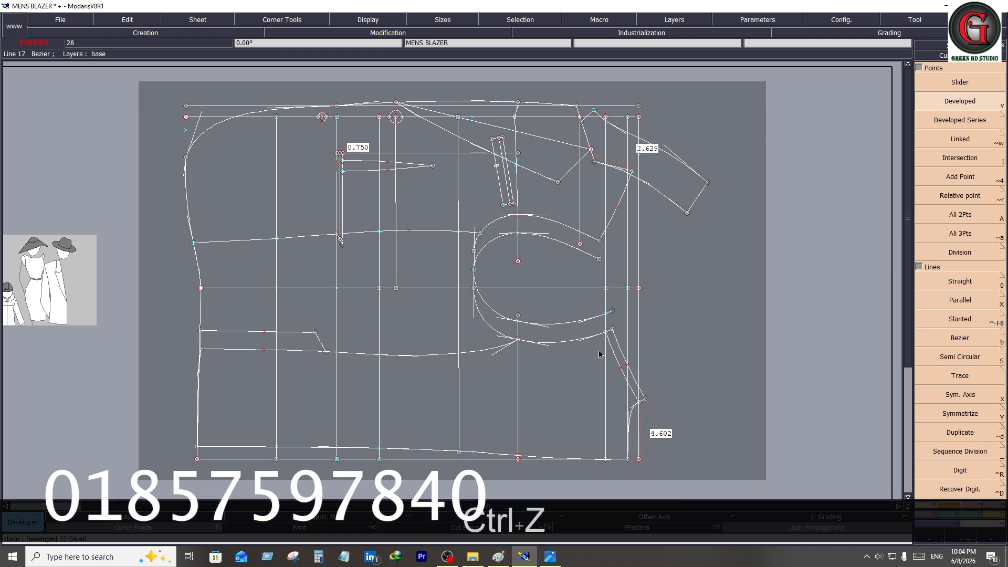
Step: Measure the front dart's width where it crosses the waist line, then undo the dynamic measure
{"action": "left_click", "coordinate": [997, 521]}
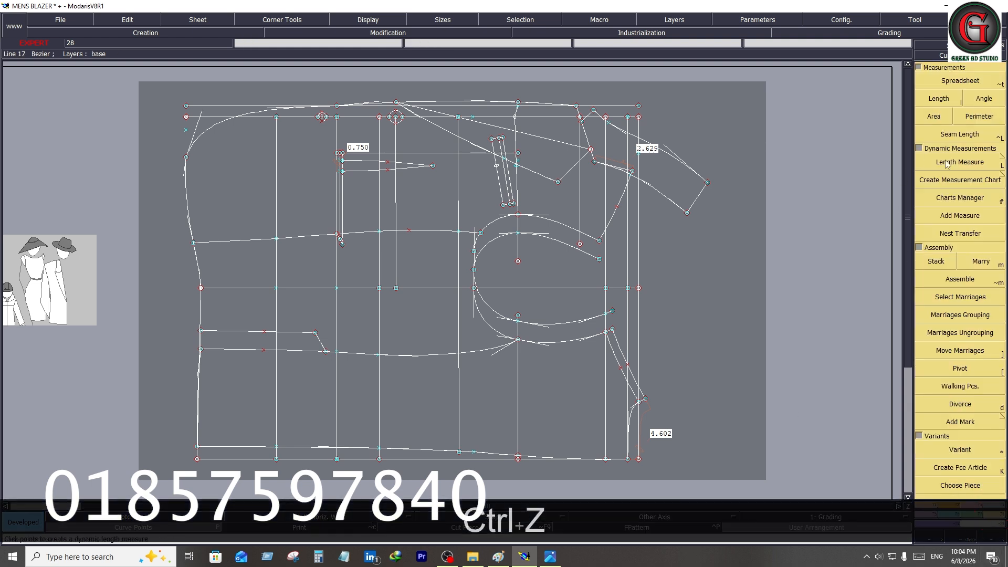
{"action": "left_click", "coordinate": [993, 162]}
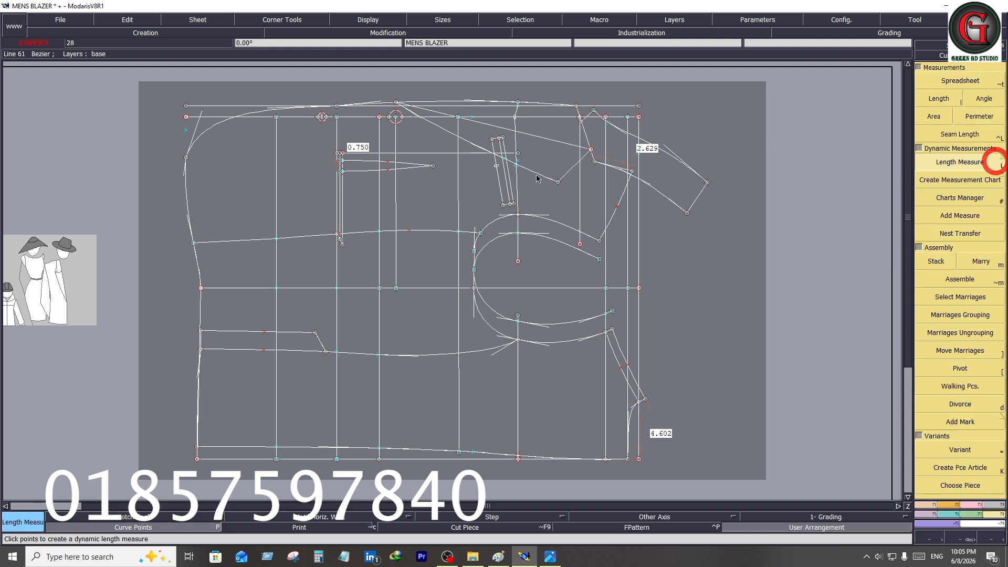
{"action": "left_click", "coordinate": [379, 162]}
{"action": "key", "text": "space"}
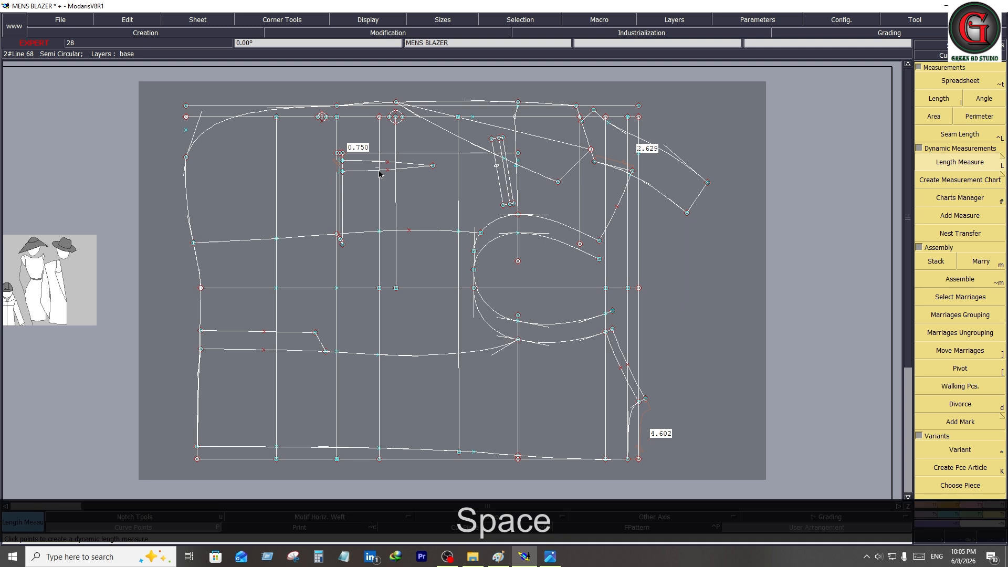
{"action": "left_click", "coordinate": [379, 171]}
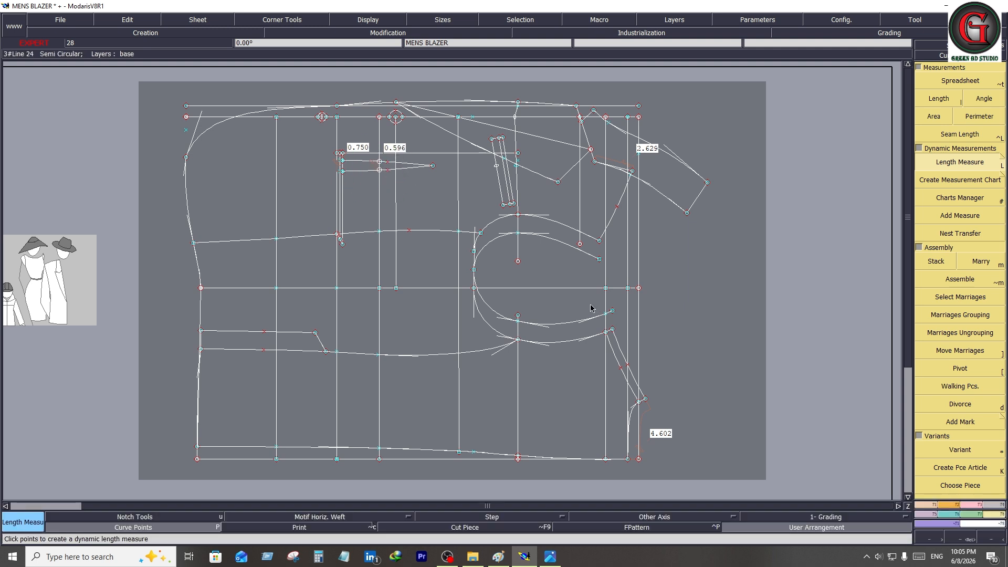
{"action": "key", "text": "ctrl+z"}
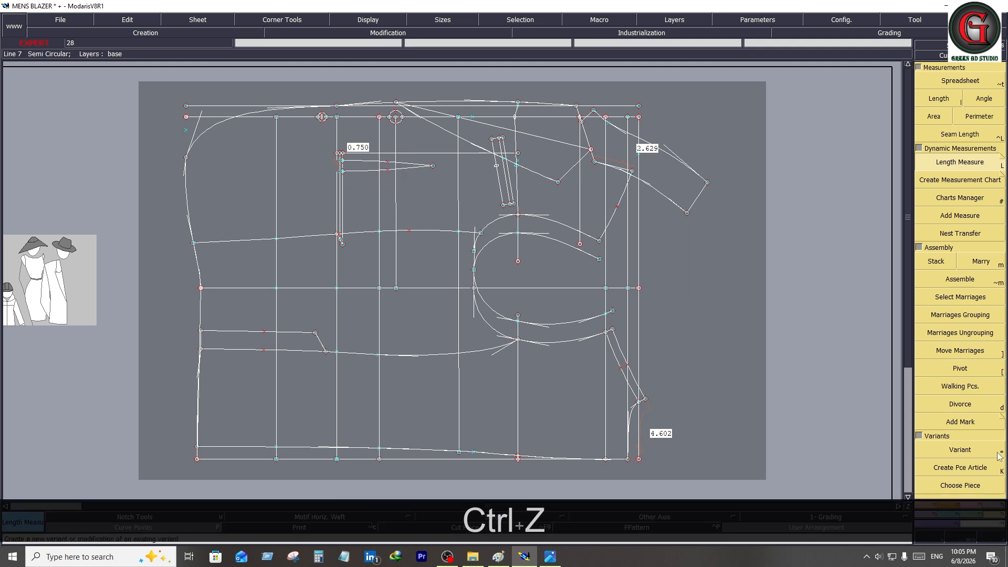
Step: Create a developed point on the waist line at a curve length of -0.6 from the front panel seam
{"action": "left_click", "coordinate": [925, 505]}
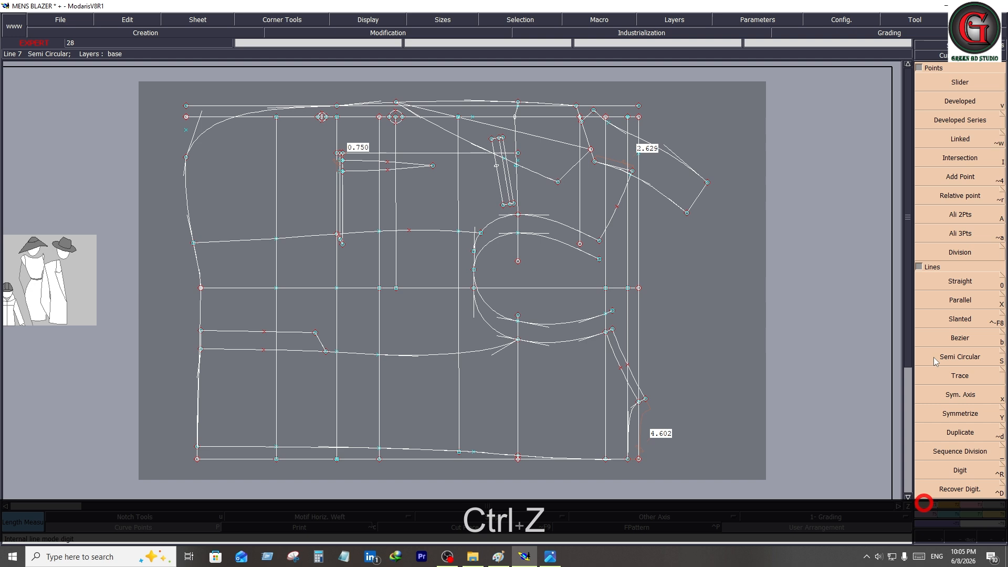
{"action": "left_click", "coordinate": [966, 105]}
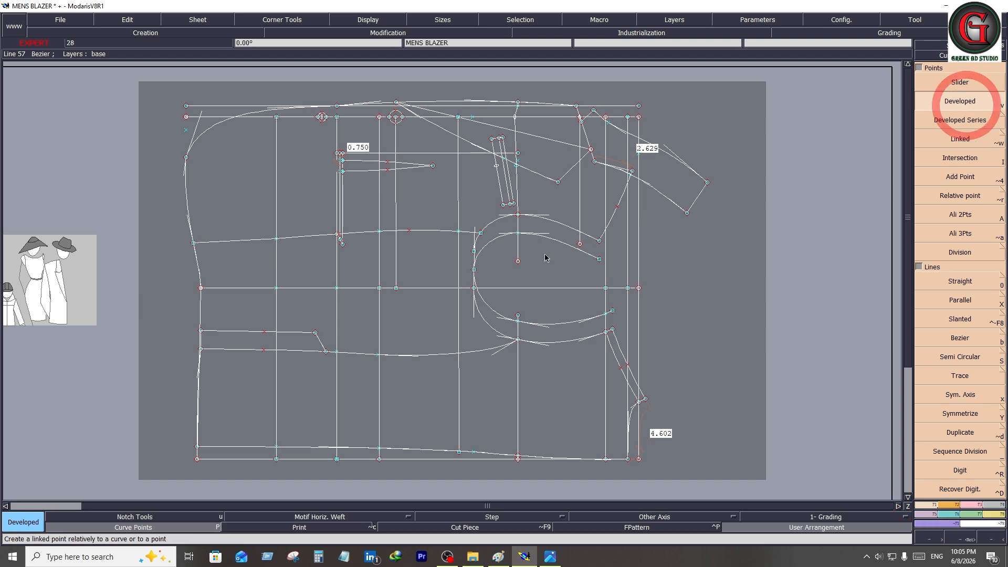
{"action": "left_click", "coordinate": [380, 234]}
{"action": "key", "text": "space"}
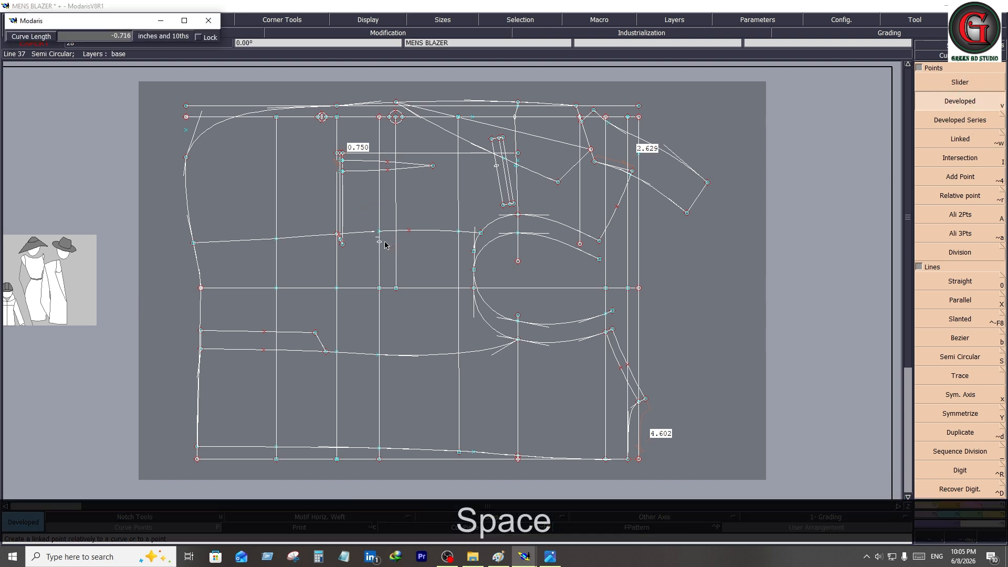
{"action": "key", "text": "Down"}
{"action": "type", "text": "-."}
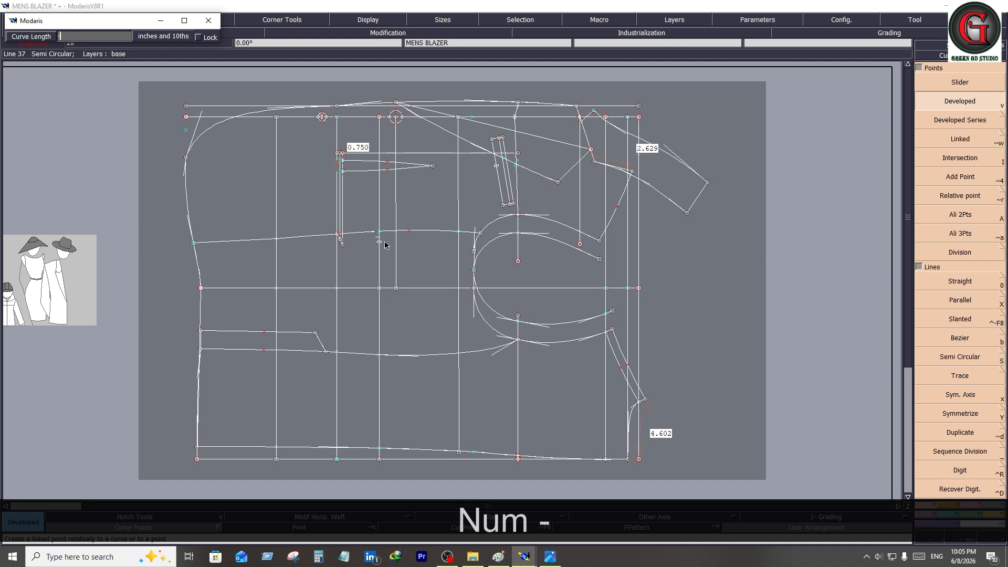
{"action": "type", "text": "7"}
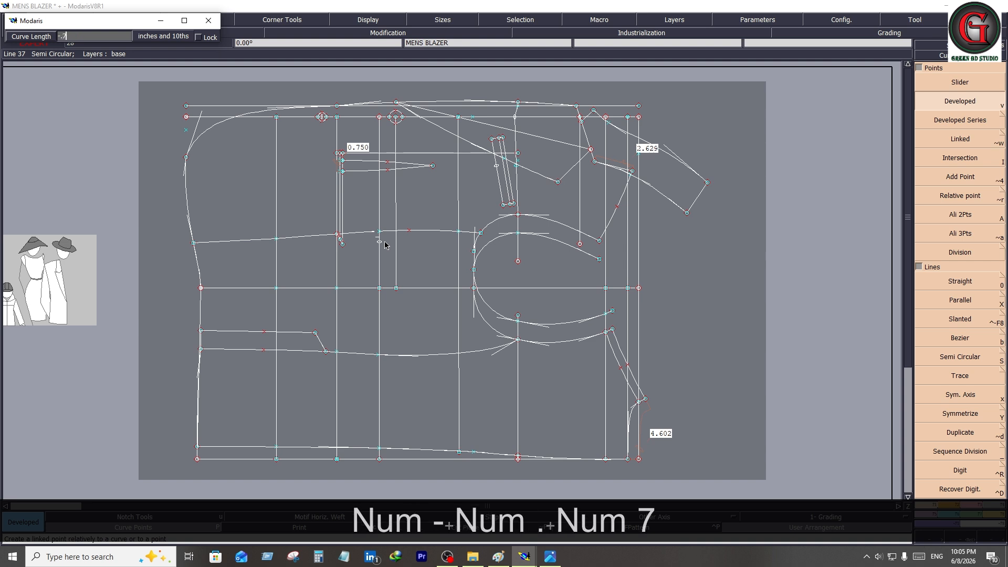
{"action": "key", "text": "BackSpace"}
{"action": "type", "text": "6"}
{"action": "key", "text": "Return"}
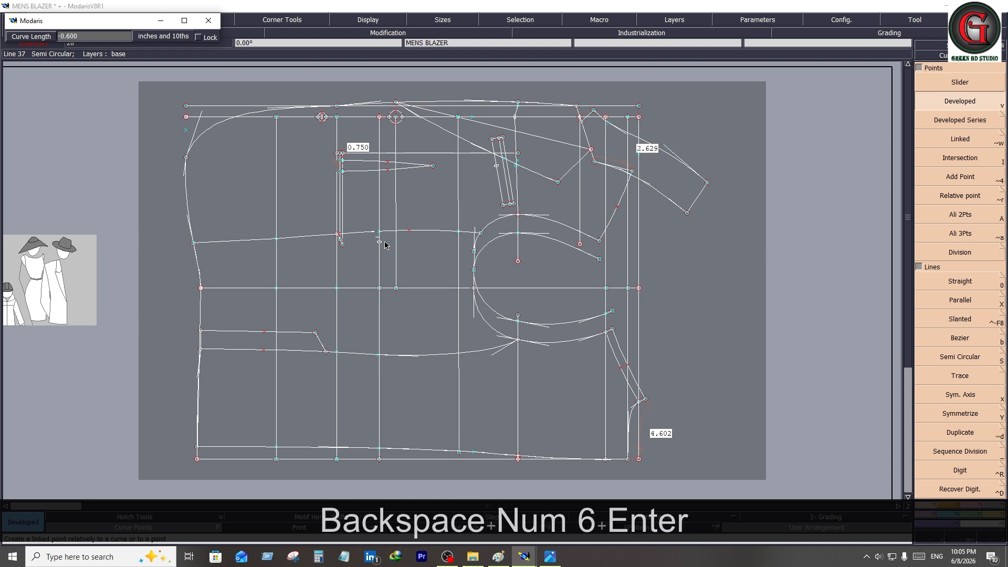
{"action": "left_click", "coordinate": [411, 274]}
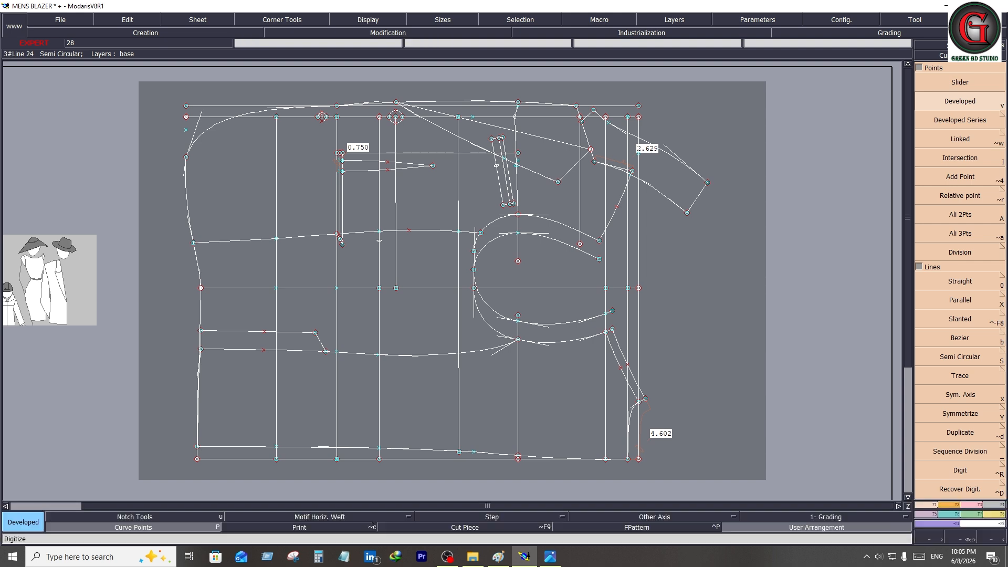
Step: Draw a Bezier line from the pocket end's lower corner through the developed waist point to the panel seam's armhole end
{"action": "left_click", "coordinate": [960, 338]}
{"action": "left_click", "coordinate": [345, 247]}
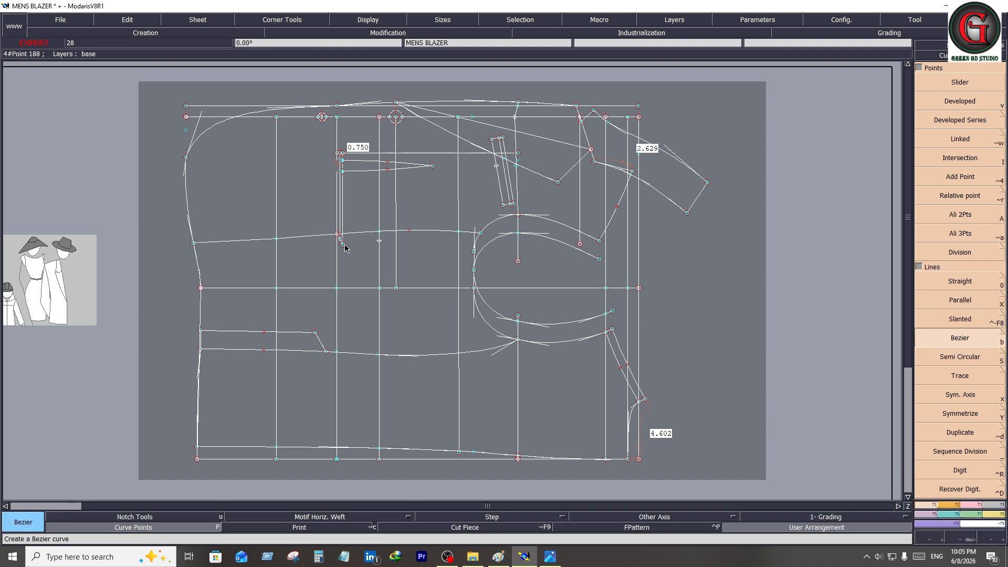
{"action": "key", "text": "shift"}
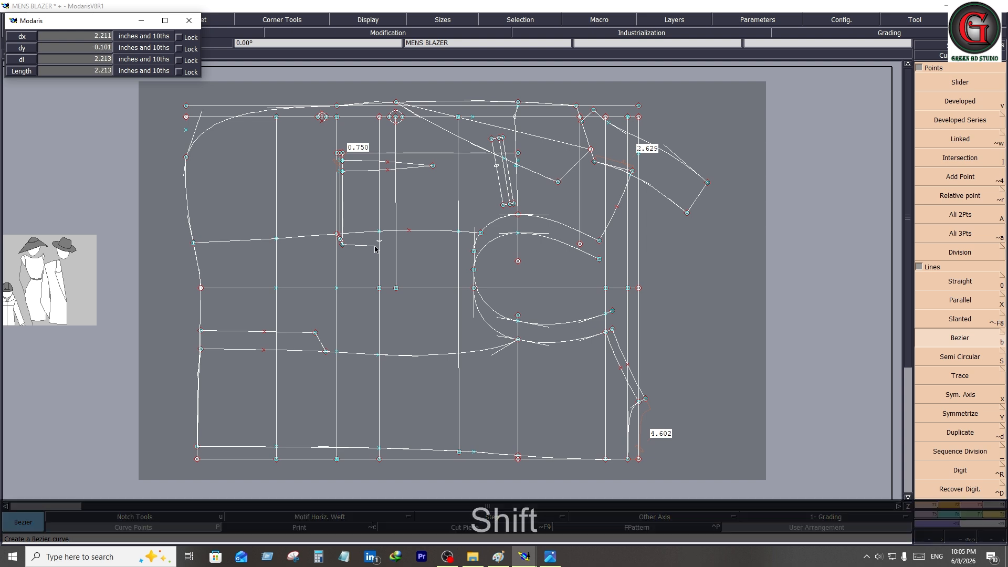
{"action": "left_click", "coordinate": [379, 244]}
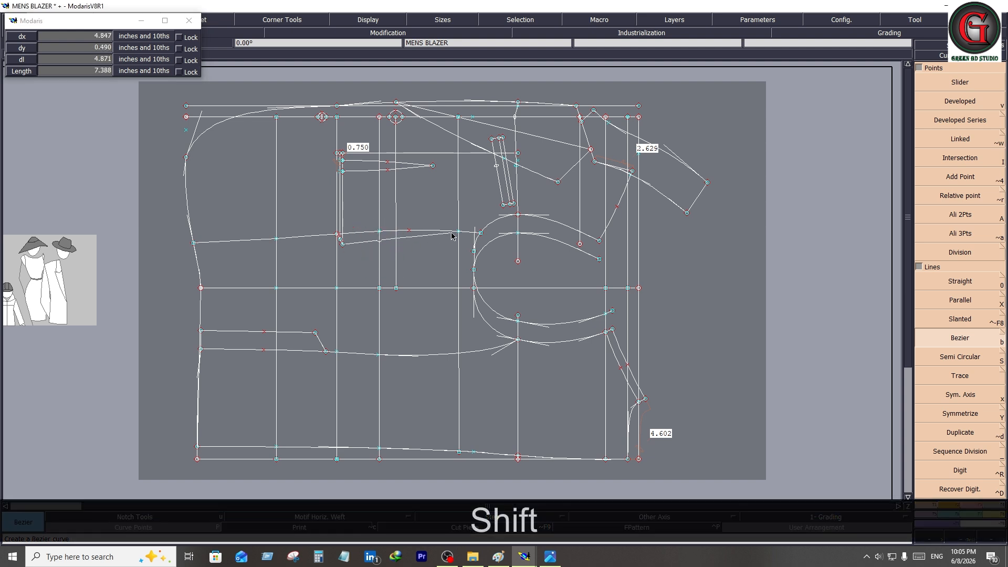
{"action": "left_click", "coordinate": [481, 234]}
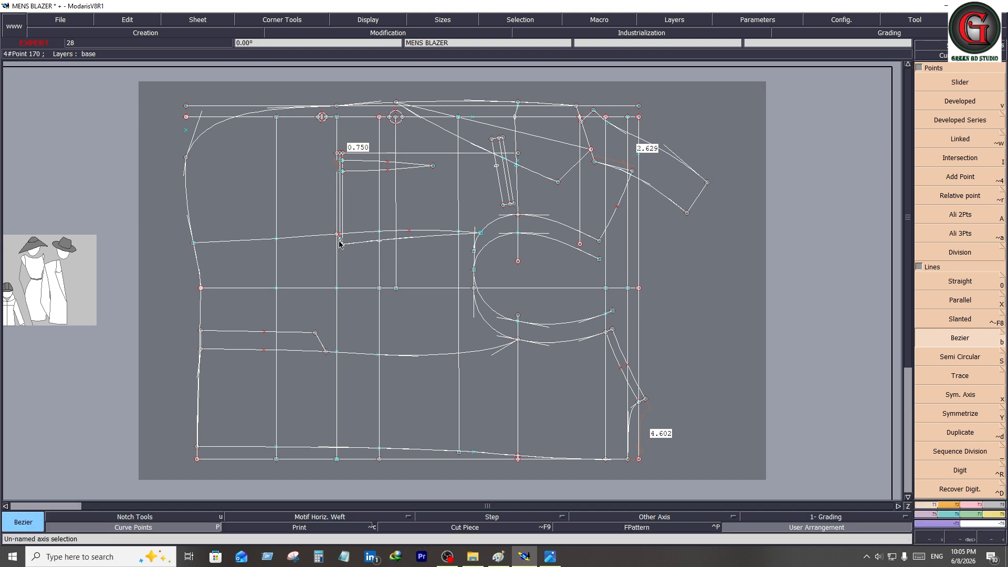
Step: Reshape the new Bezier panel seam between the waist and the armhole by adjusting its tangent handles into a smoother curve
{"action": "mouse_move", "coordinate": [326, 226]}
{"action": "left_mouse_down"}
{"action": "mouse_move", "coordinate": [484, 257]}
{"action": "mouse_move", "coordinate": [463, 259]}
{"action": "mouse_move", "coordinate": [462, 271]}
{"action": "left_mouse_up"}
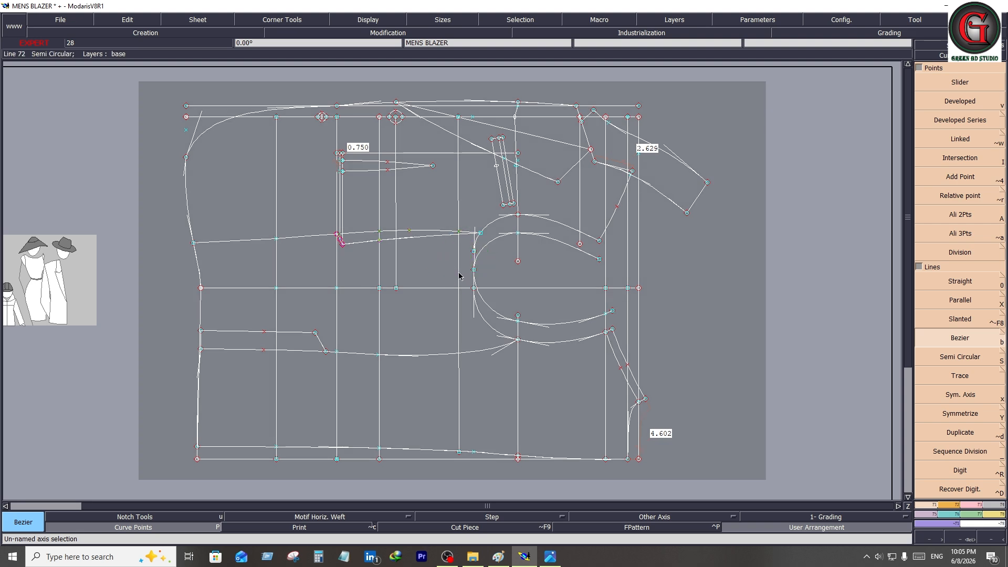
{"action": "scroll", "coordinate": [352, 210], "scroll_direction": "up", "scroll_amount": 3}
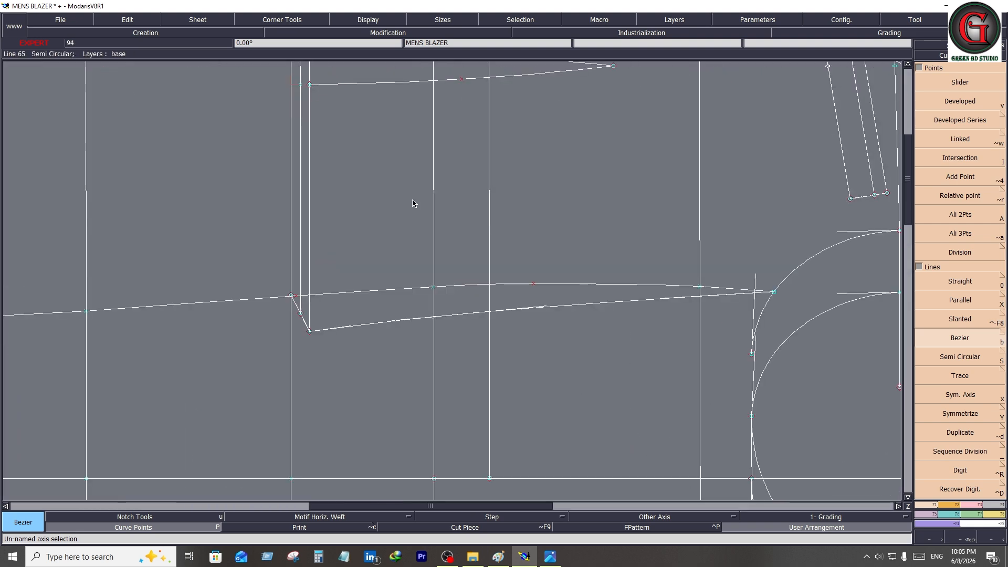
{"action": "left_click", "coordinate": [970, 507]}
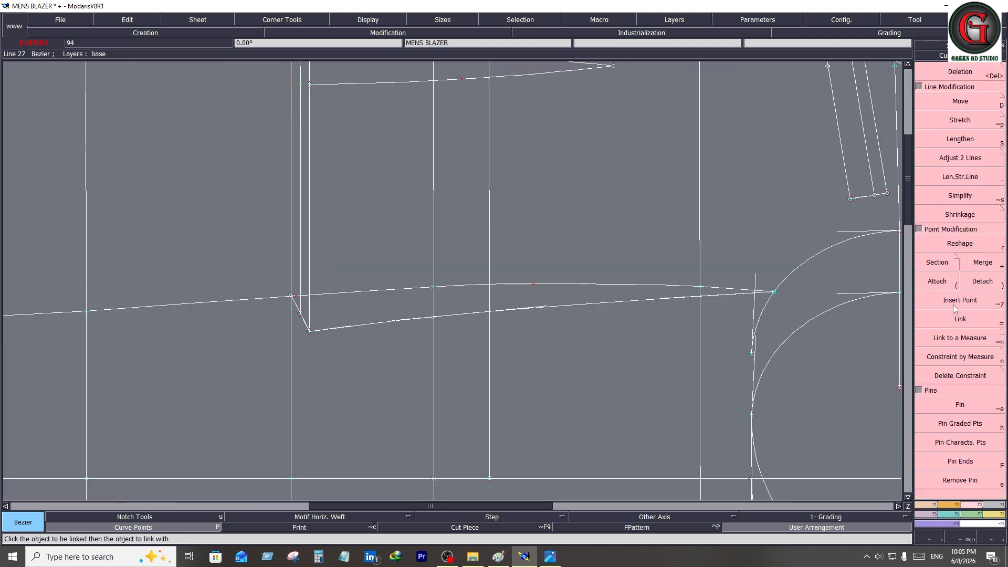
{"action": "left_click", "coordinate": [961, 244]}
{"action": "left_click", "coordinate": [541, 307]}
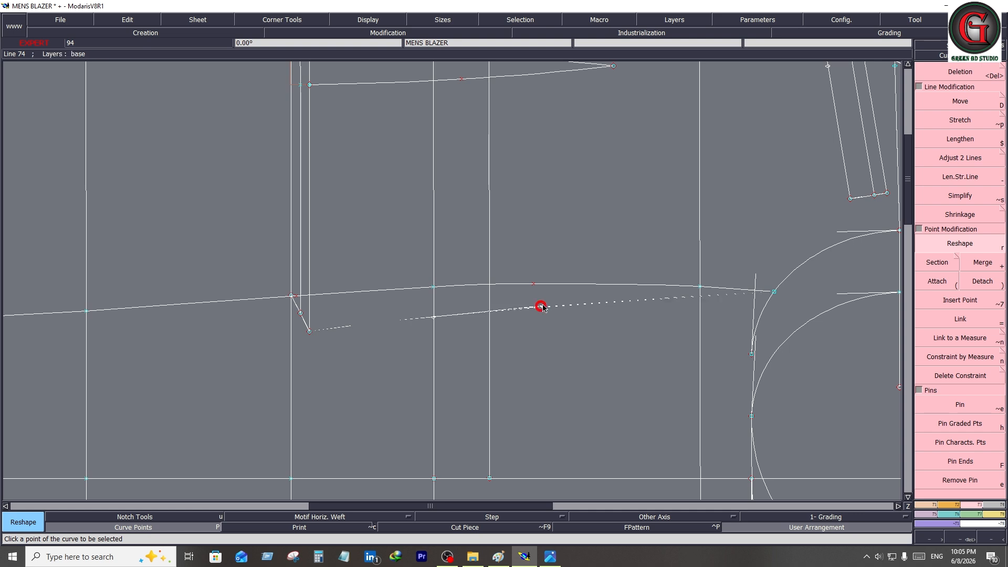
{"action": "left_click", "coordinate": [547, 303]}
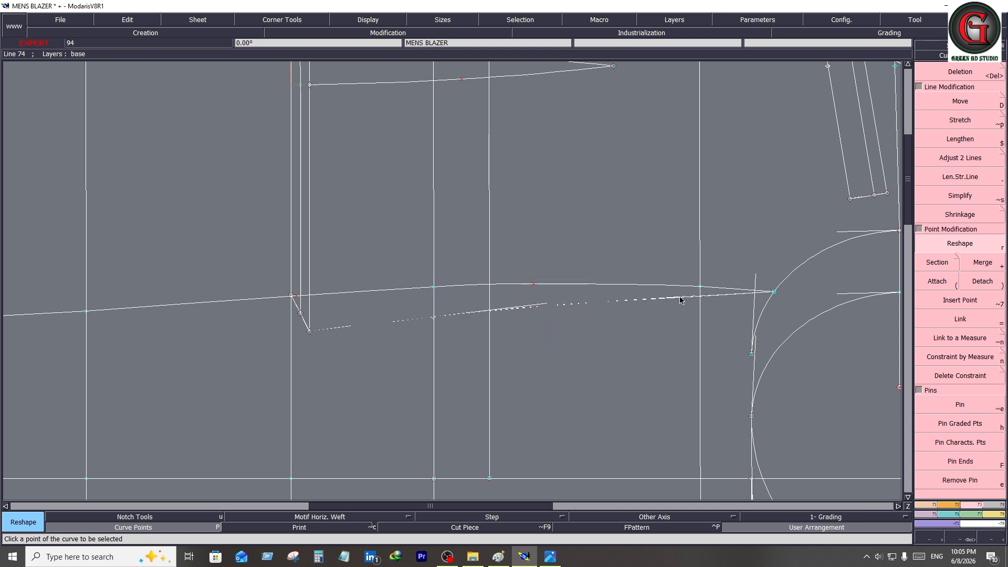
{"action": "left_click", "coordinate": [664, 296]}
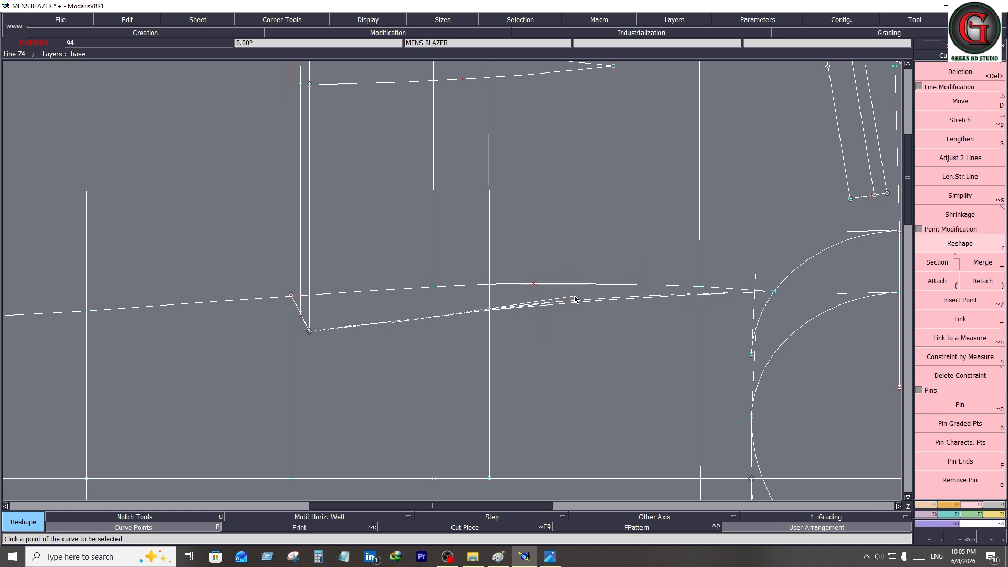
{"action": "left_click", "coordinate": [651, 283]}
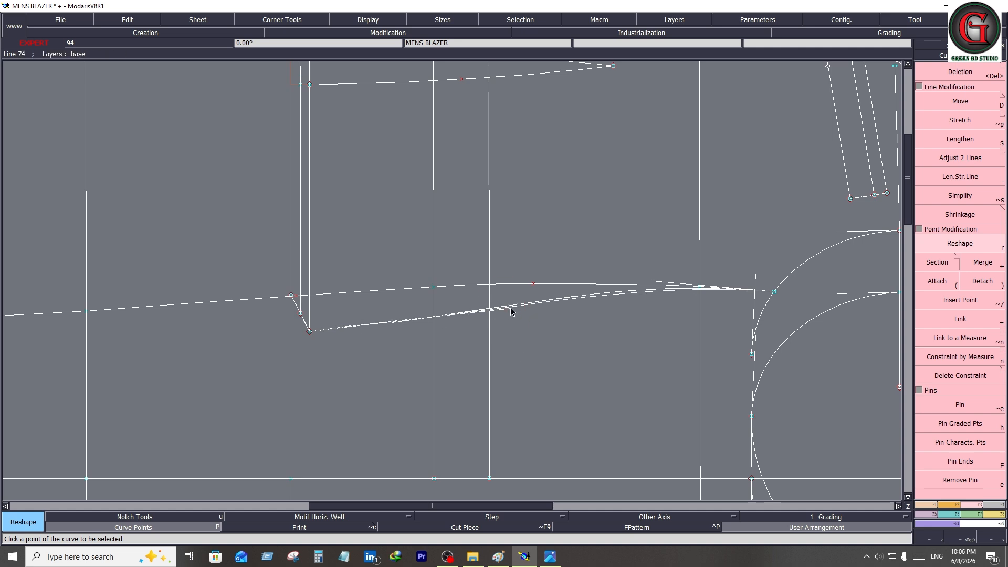
Step: Reshape the front panel seam's hem end by shifting its end point slightly along the hem curve
{"action": "key", "text": "Home"}
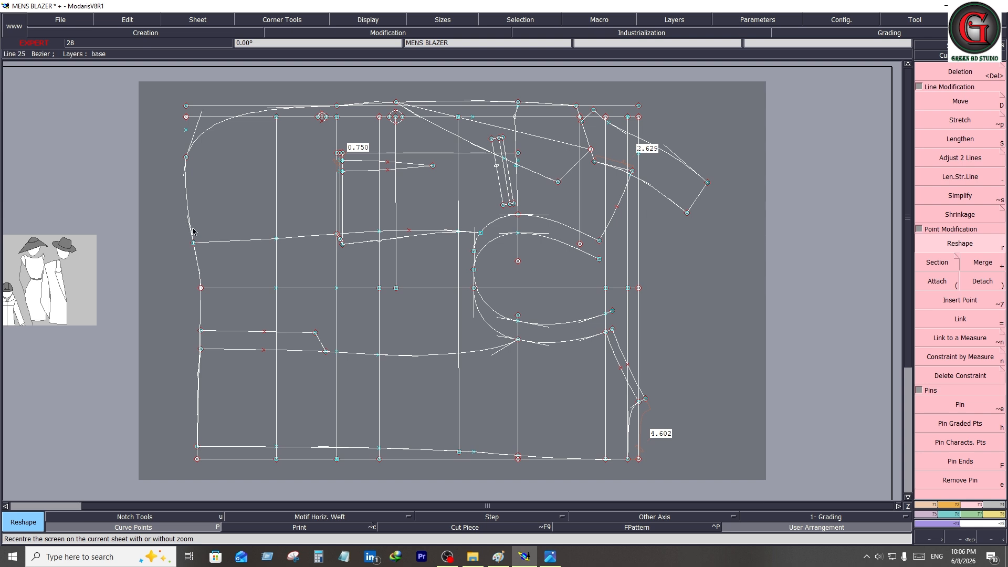
{"action": "left_click", "coordinate": [474, 402]}
{"action": "left_click", "coordinate": [194, 243], "text": "ctrl"}
{"action": "left_click", "coordinate": [193, 242], "text": "ctrl"}
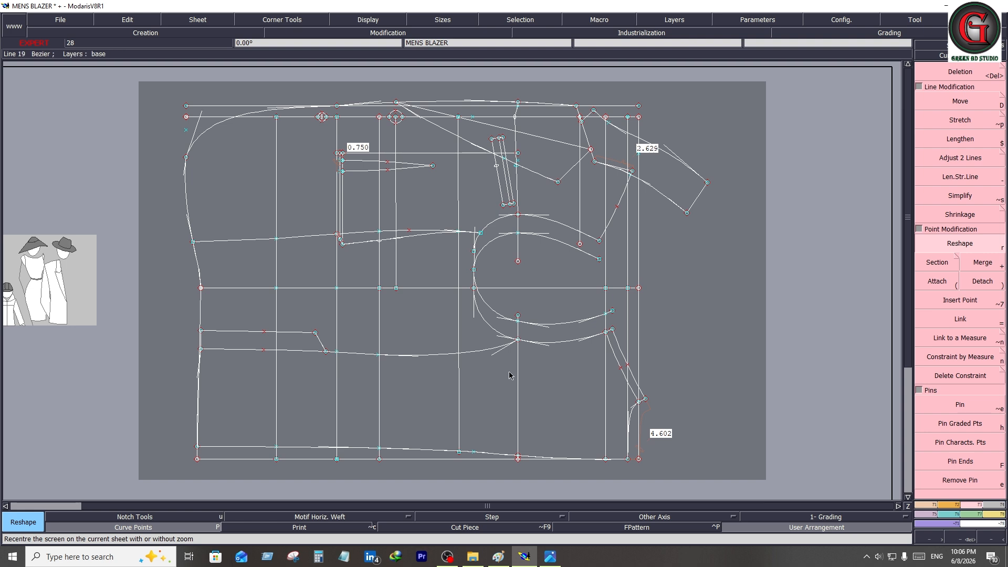
Step: Add dynamic length measures along the chest line for the front panel and the back panel
{"action": "left_click", "coordinate": [1000, 517]}
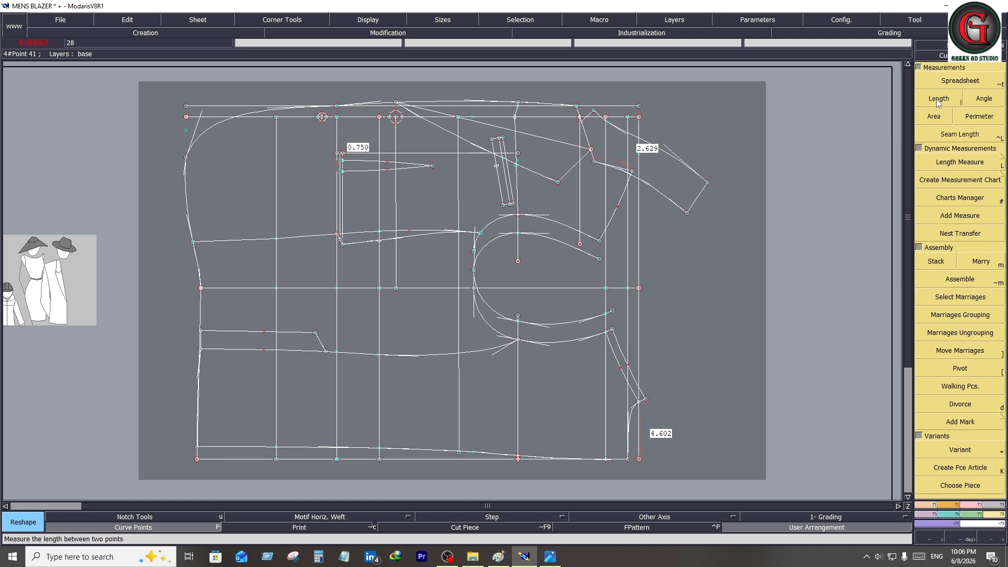
{"action": "left_click", "coordinate": [977, 164]}
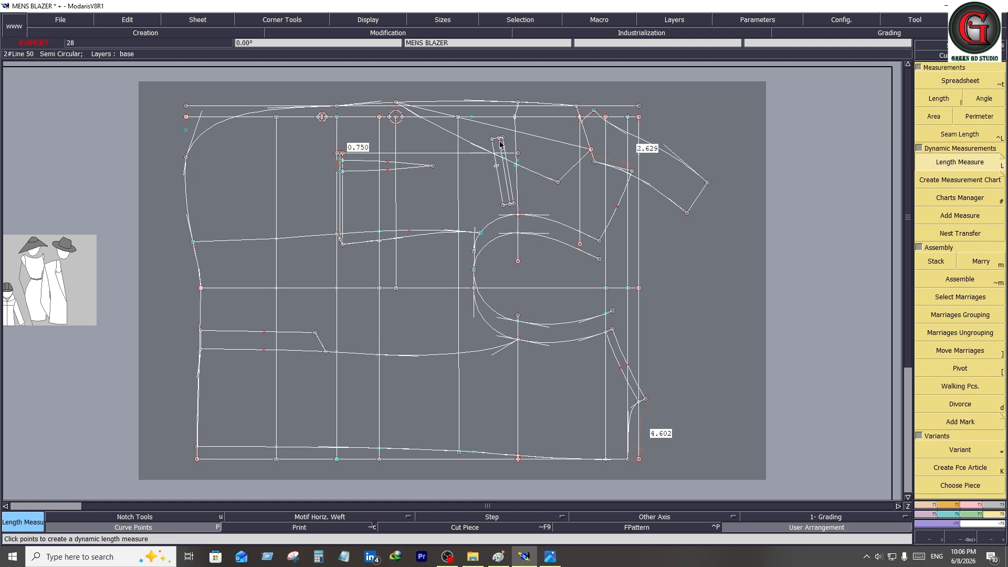
{"action": "left_click", "coordinate": [460, 118]}
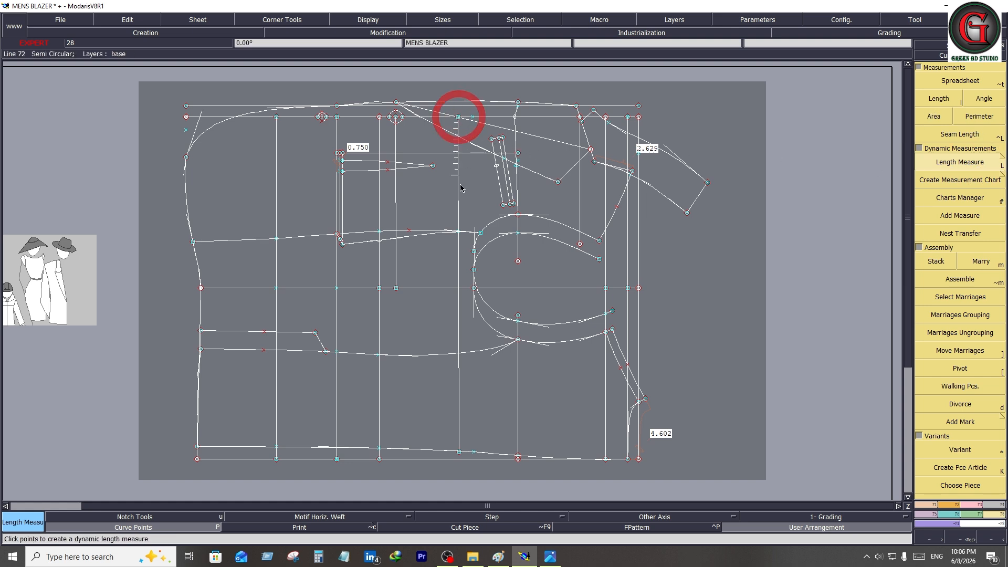
{"action": "left_click", "coordinate": [459, 234]}
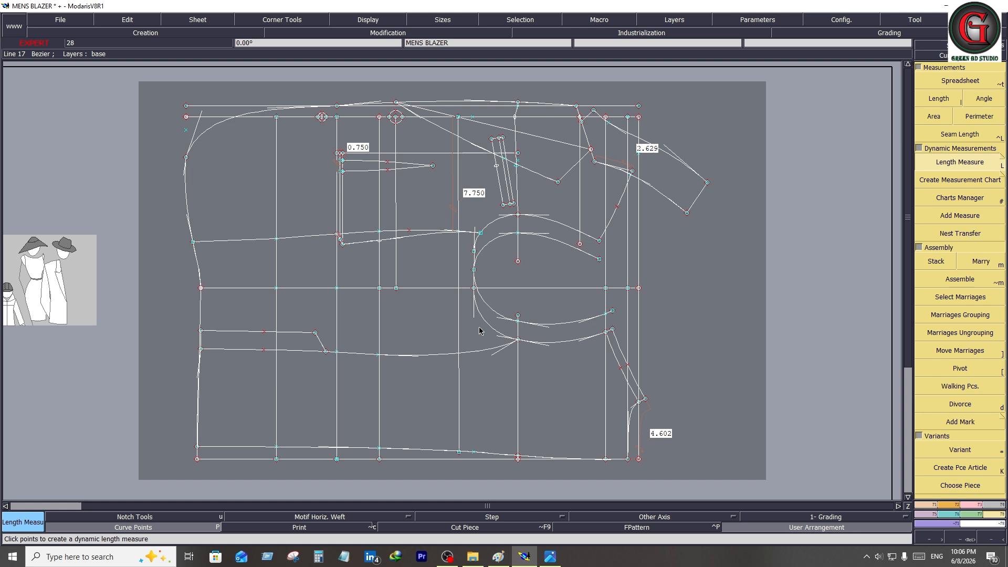
{"action": "left_click", "coordinate": [457, 354]}
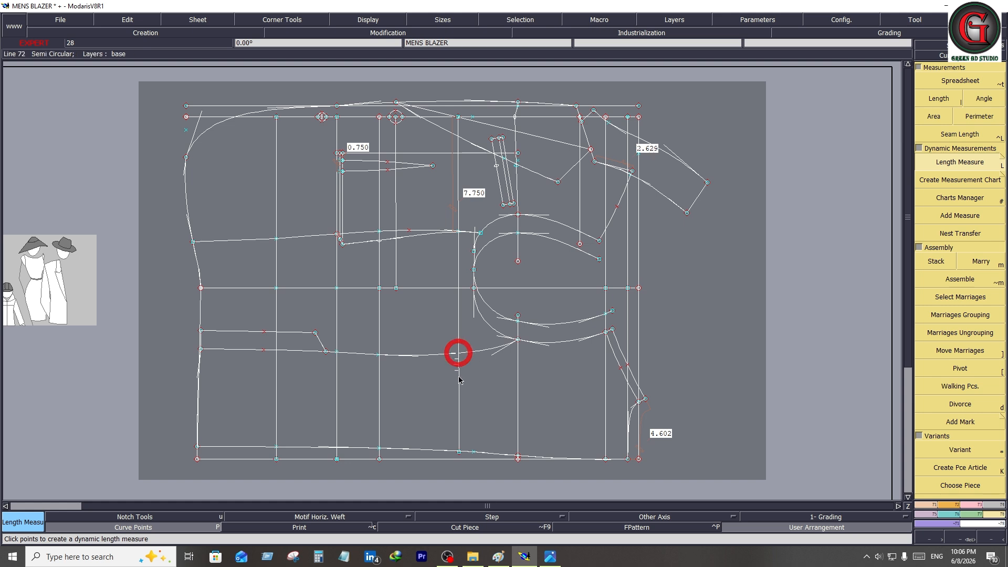
{"action": "left_click", "coordinate": [458, 453]}
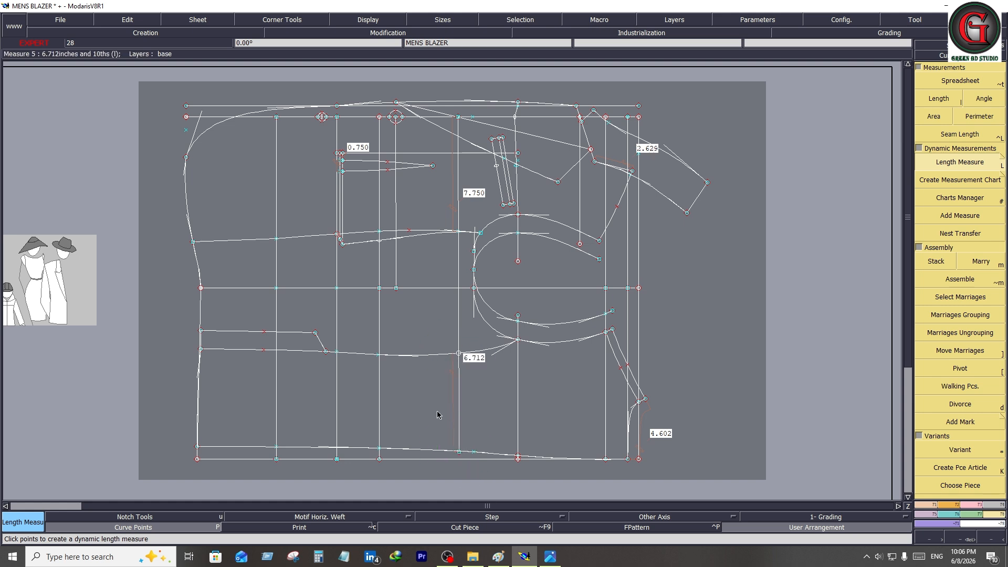
Step: Add dynamic length measures along the waist line for the front and back panels
{"action": "left_click", "coordinate": [380, 117]}
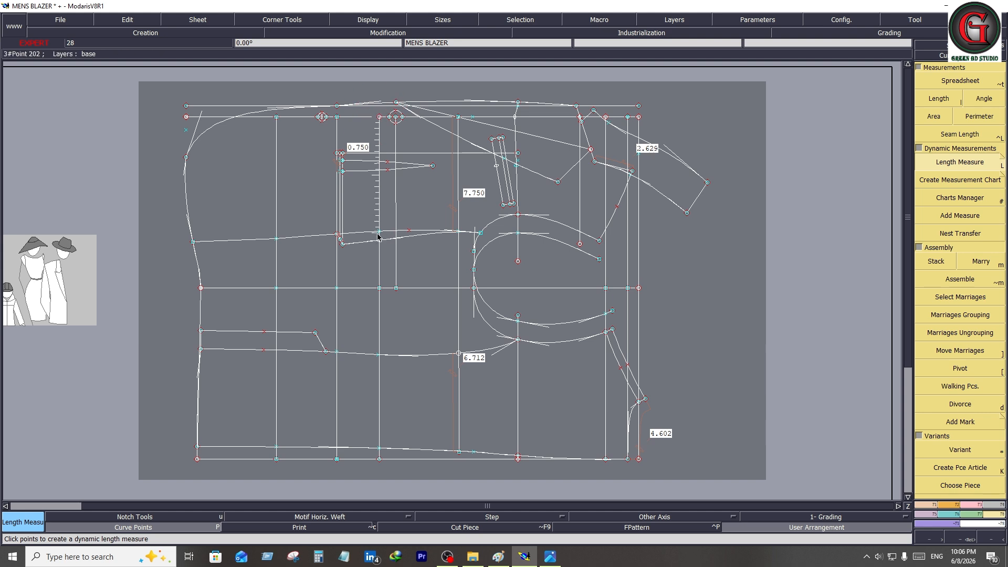
{"action": "key", "text": "space"}
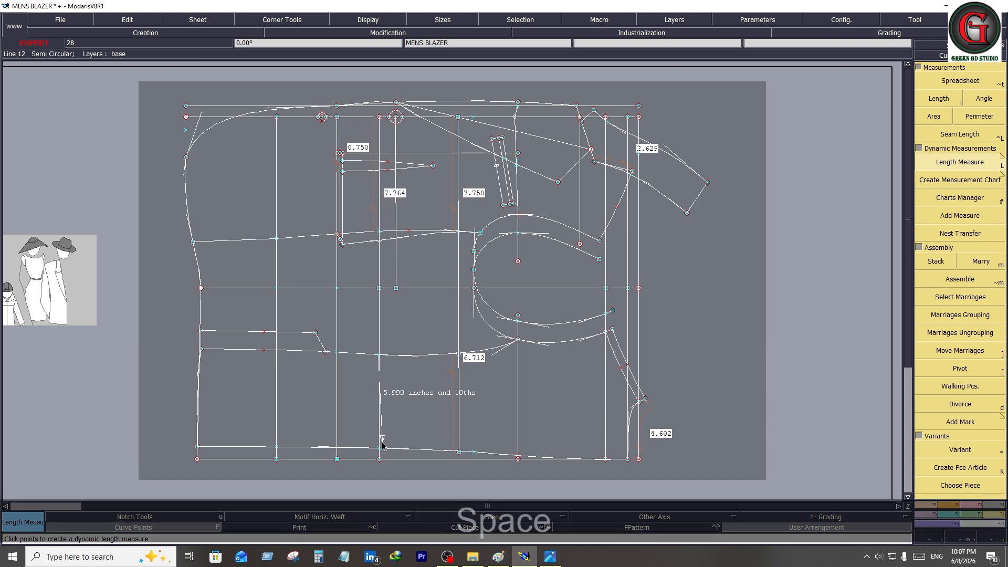
{"action": "left_click", "coordinate": [379, 448]}
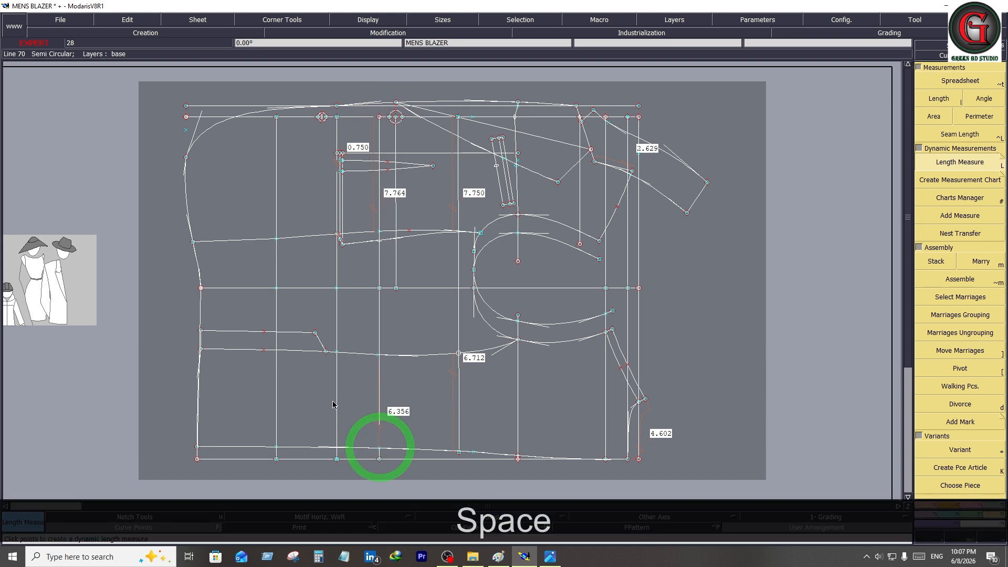
Step: Add dynamic length measures along the hip line for the front and back panels
{"action": "left_click", "coordinate": [277, 116]}
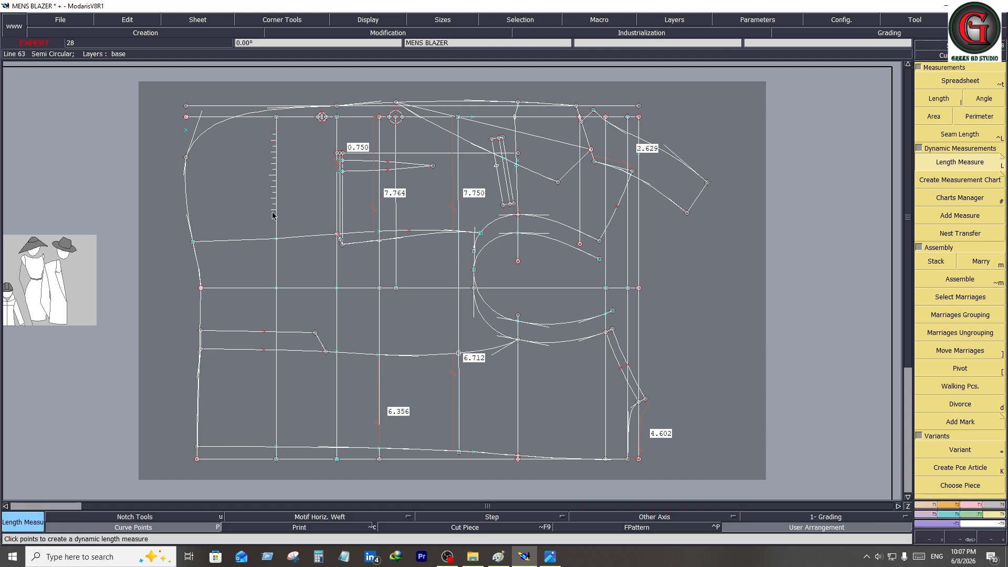
{"action": "left_click", "coordinate": [277, 239]}
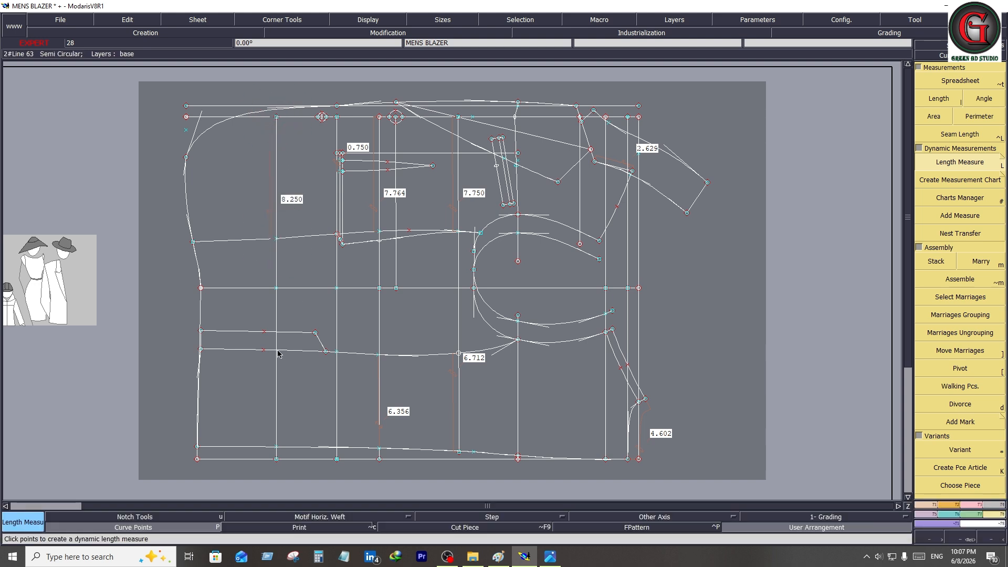
{"action": "left_click", "coordinate": [276, 351]}
{"action": "left_click", "coordinate": [277, 449]}
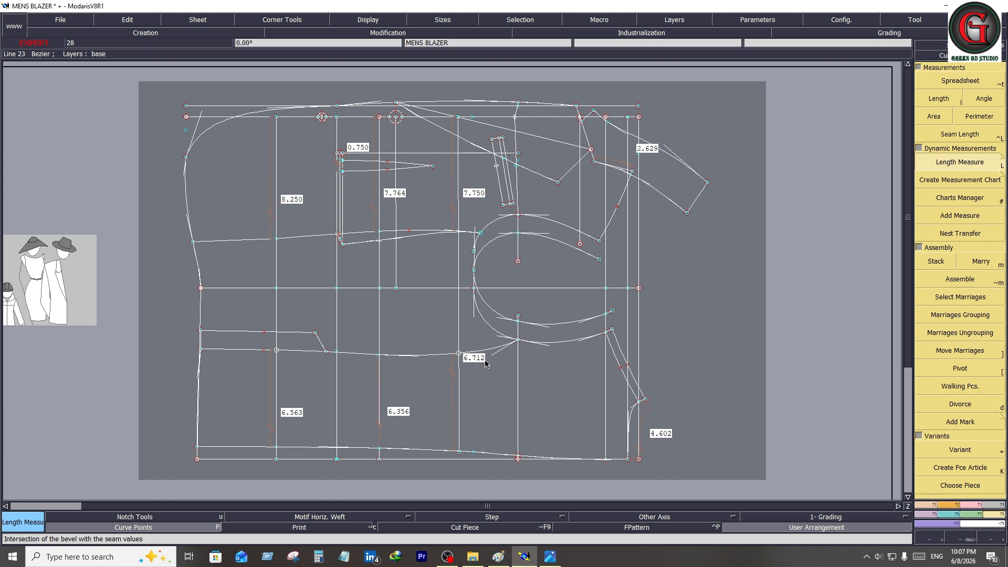
Step: Switch to Calculator and add the front and back chest-line widths, 7.75 + 6.712
{"action": "left_click", "coordinate": [318, 556]}
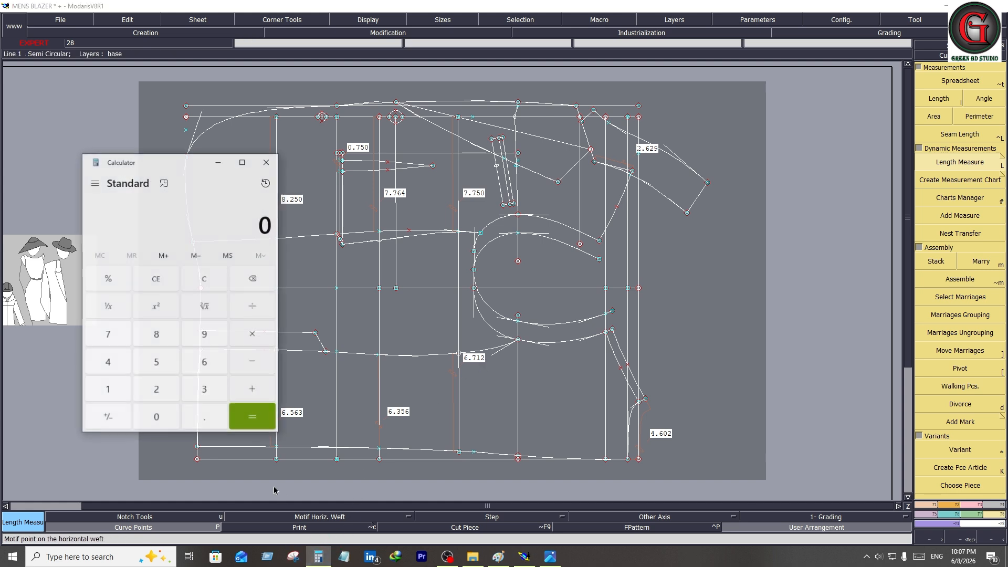
{"action": "left_click", "coordinate": [115, 337]}
{"action": "left_click", "coordinate": [204, 419]}
{"action": "left_click", "coordinate": [108, 334]}
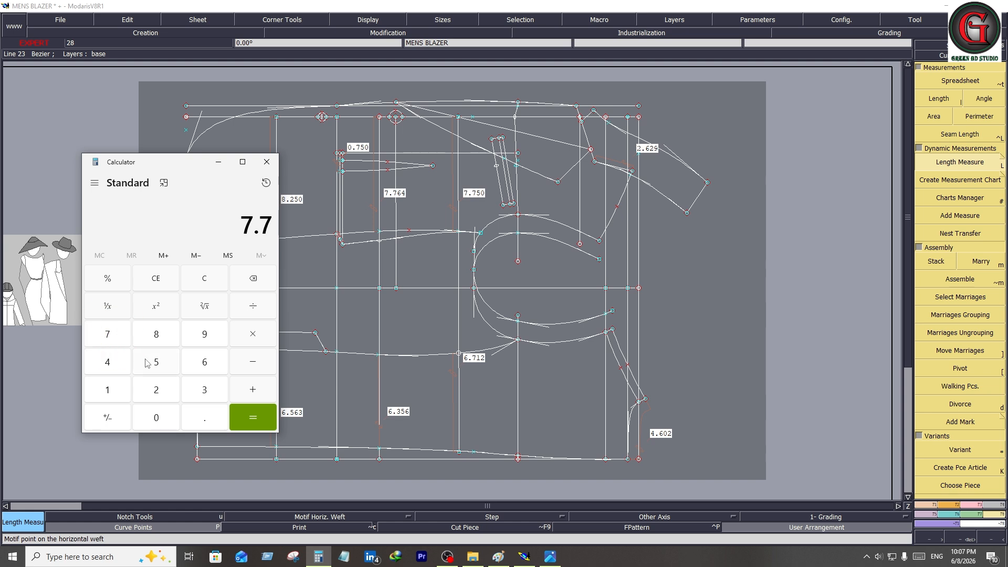
{"action": "left_click", "coordinate": [147, 362]}
{"action": "left_click", "coordinate": [253, 390]}
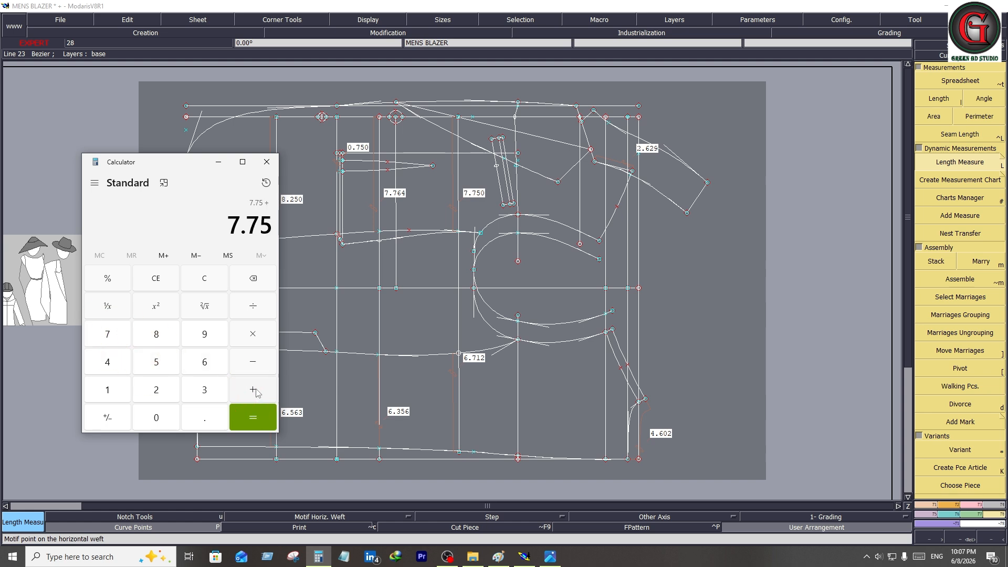
{"action": "left_click", "coordinate": [215, 362]}
{"action": "left_click", "coordinate": [205, 423]}
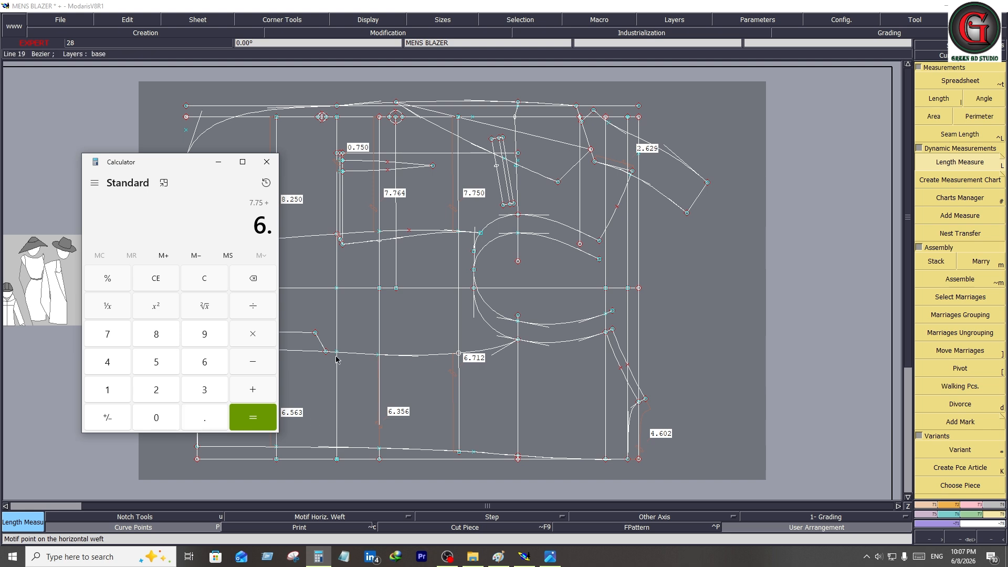
{"action": "left_click", "coordinate": [110, 335]}
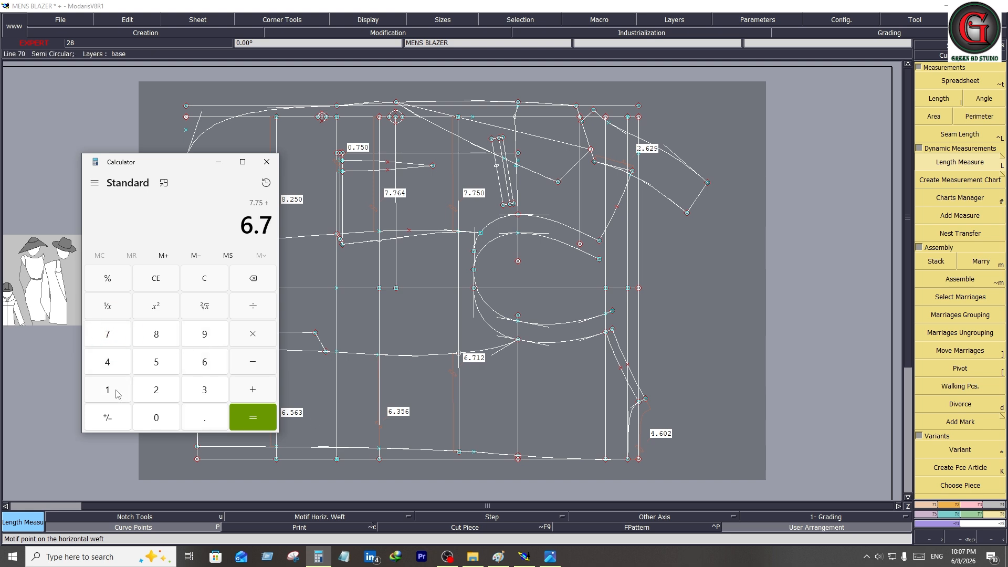
{"action": "left_click", "coordinate": [113, 390]}
{"action": "left_click", "coordinate": [154, 393]}
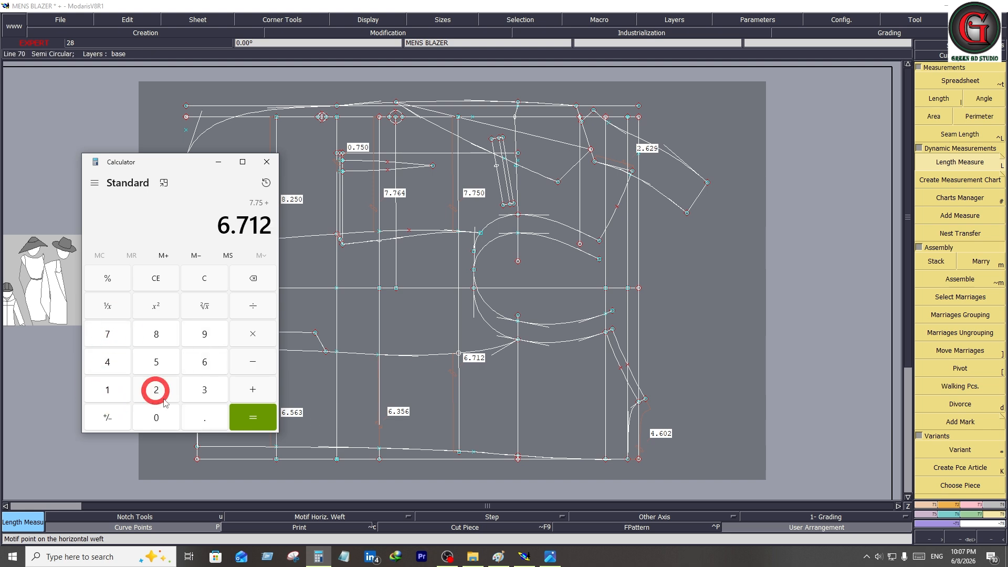
{"action": "left_click", "coordinate": [253, 417]}
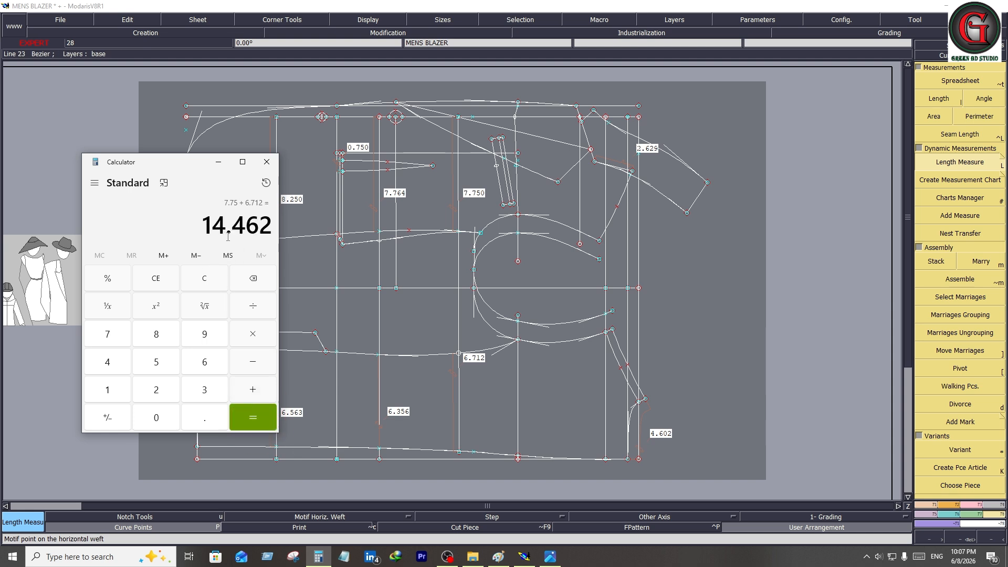
Step: Subtract 20.75 from the chest-width sum and minimise Calculator to return to the blazer draft
{"action": "left_click", "coordinate": [248, 363]}
{"action": "left_click", "coordinate": [160, 399]}
{"action": "left_click", "coordinate": [158, 420]}
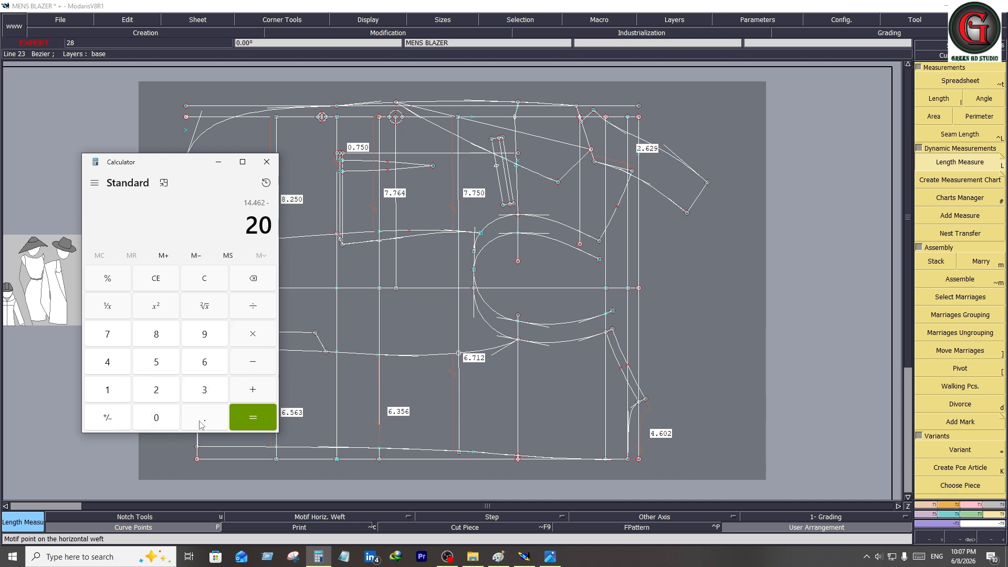
{"action": "left_click", "coordinate": [205, 425]}
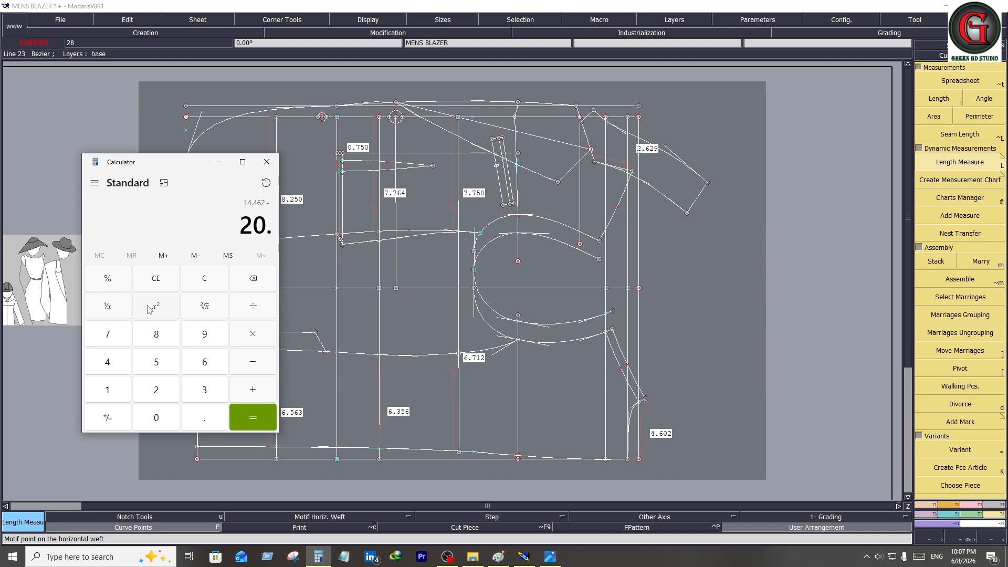
{"action": "left_click", "coordinate": [119, 339]}
{"action": "left_click", "coordinate": [153, 360]}
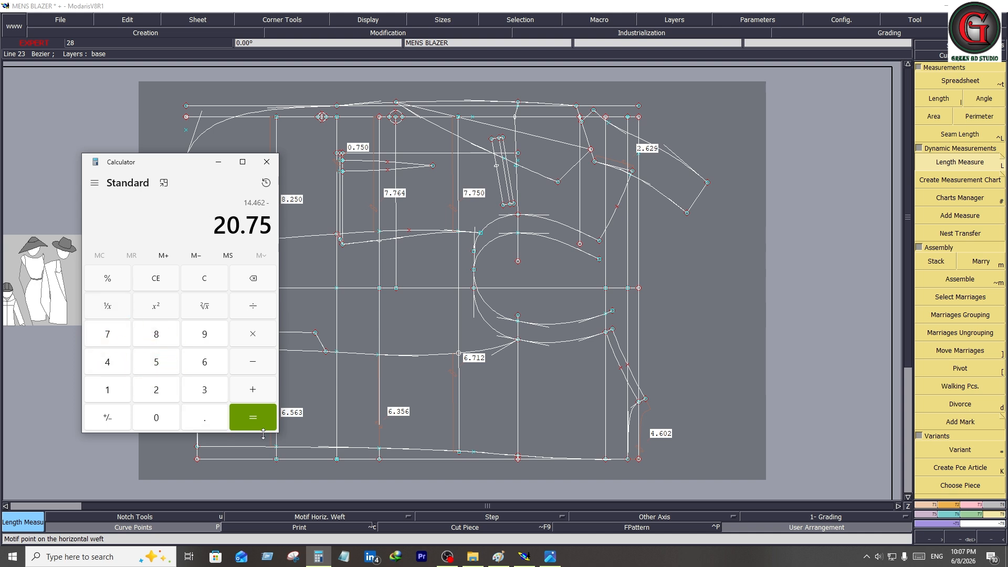
{"action": "left_click", "coordinate": [253, 420]}
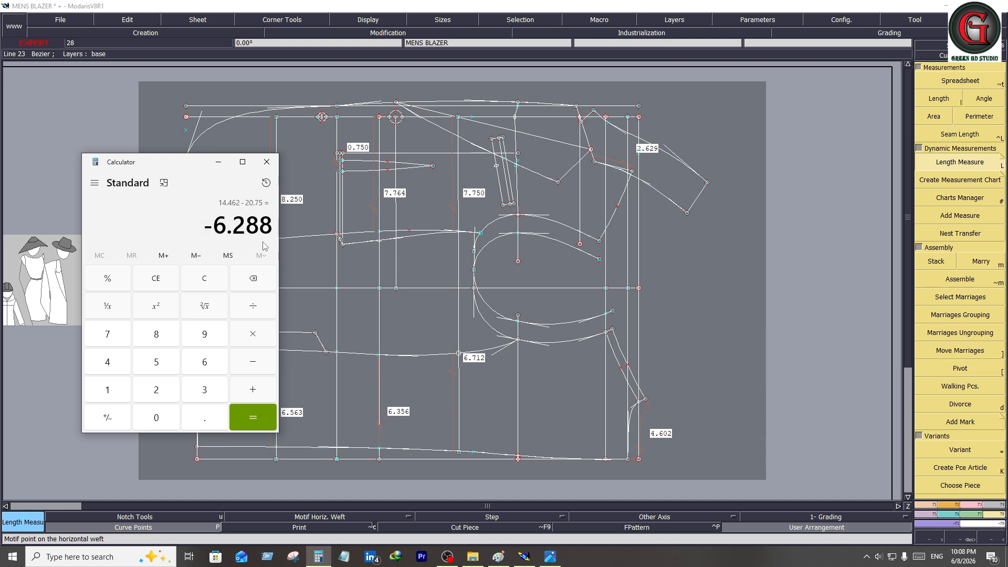
{"action": "left_click", "coordinate": [218, 162]}
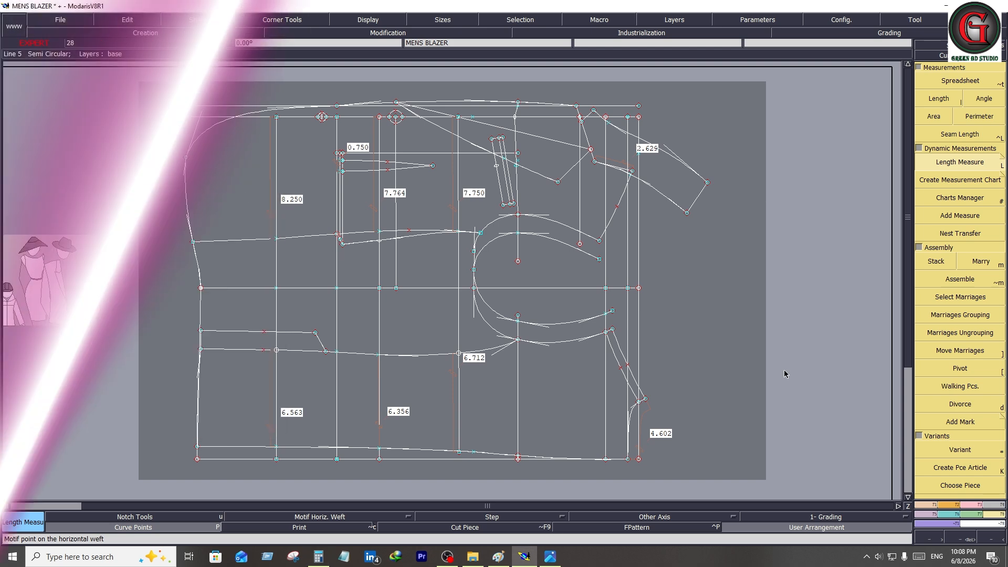